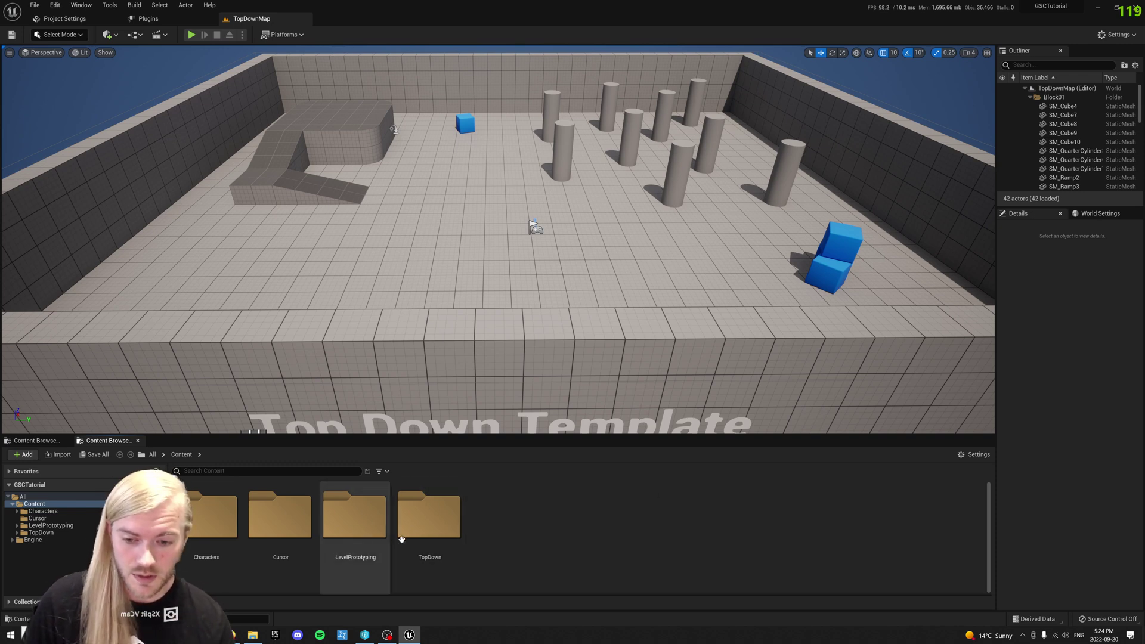
Look inside the TopDown content folder, then switch to the Plugins list and back to TopDownMap.
{"action": "double_click", "coordinate": [426, 527]}
{"action": "key", "text": "alt+Left"}
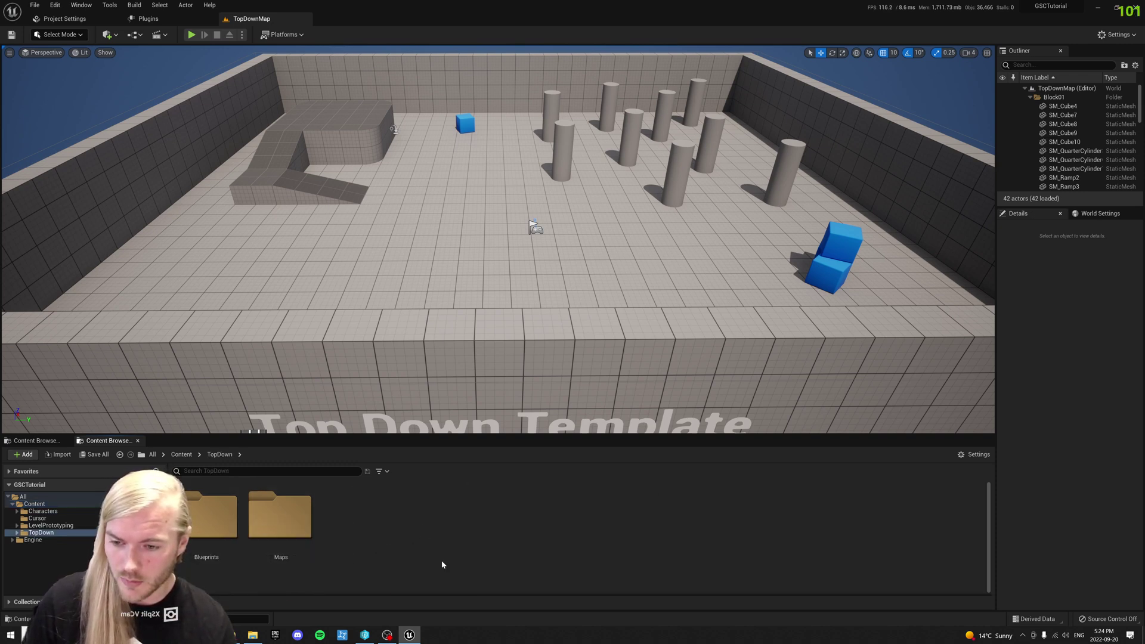
{"action": "left_click", "coordinate": [149, 19]}
{"action": "left_click", "coordinate": [251, 18]}
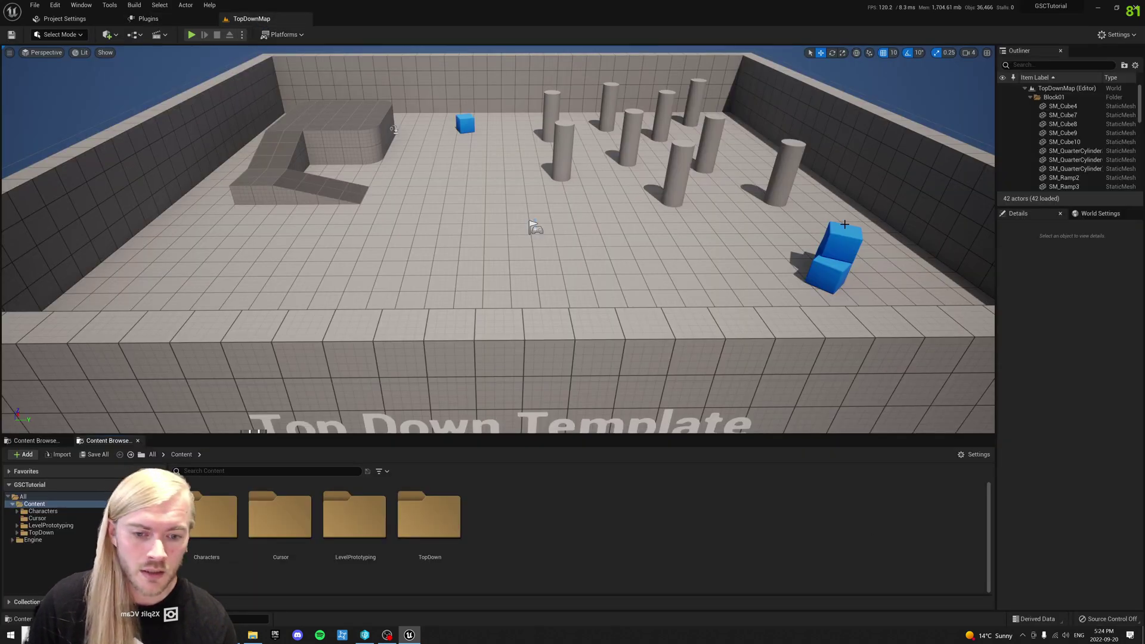
Search the plugins for 'Ga', enable GAS Companion, and restart the editor.
{"action": "left_click", "coordinate": [149, 19]}
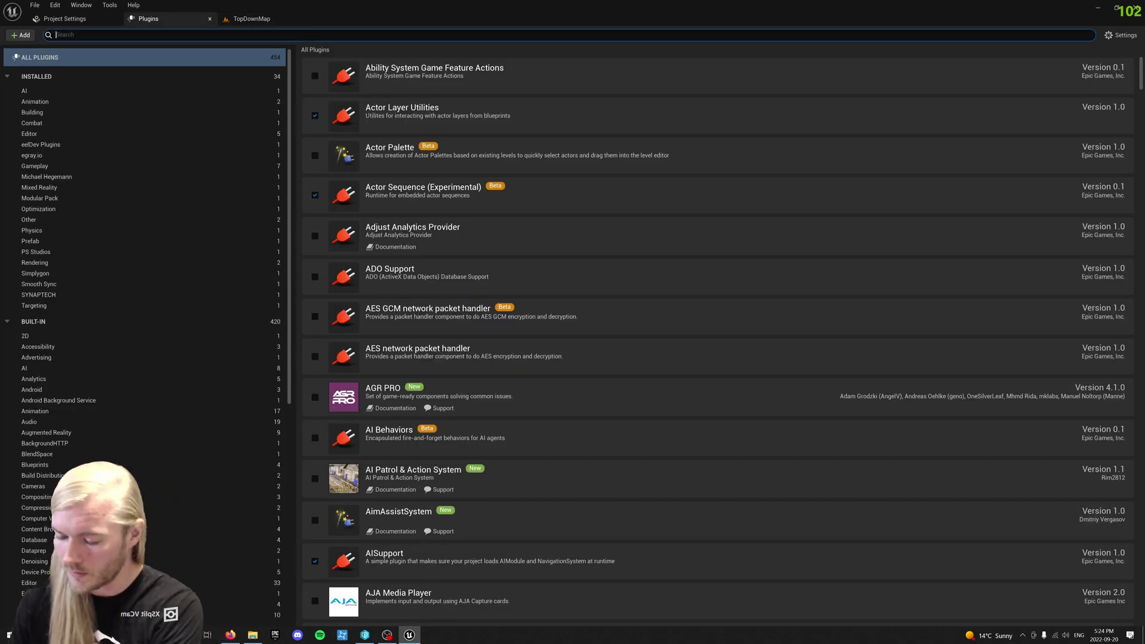
{"action": "type", "text": "Gas compan"}
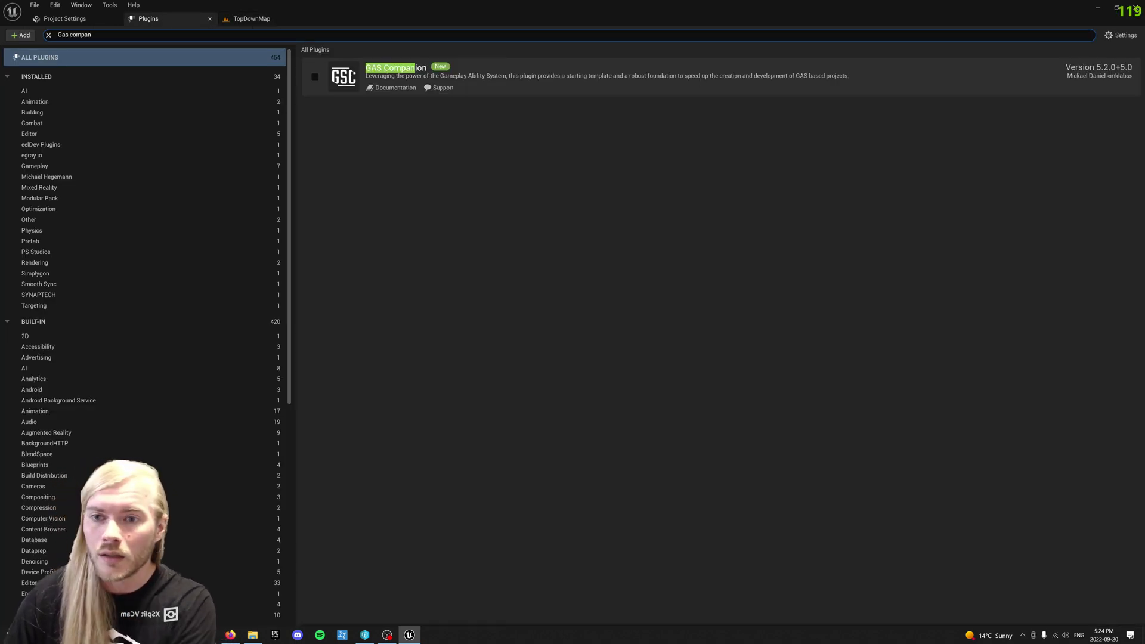
{"action": "left_click", "coordinate": [316, 77]}
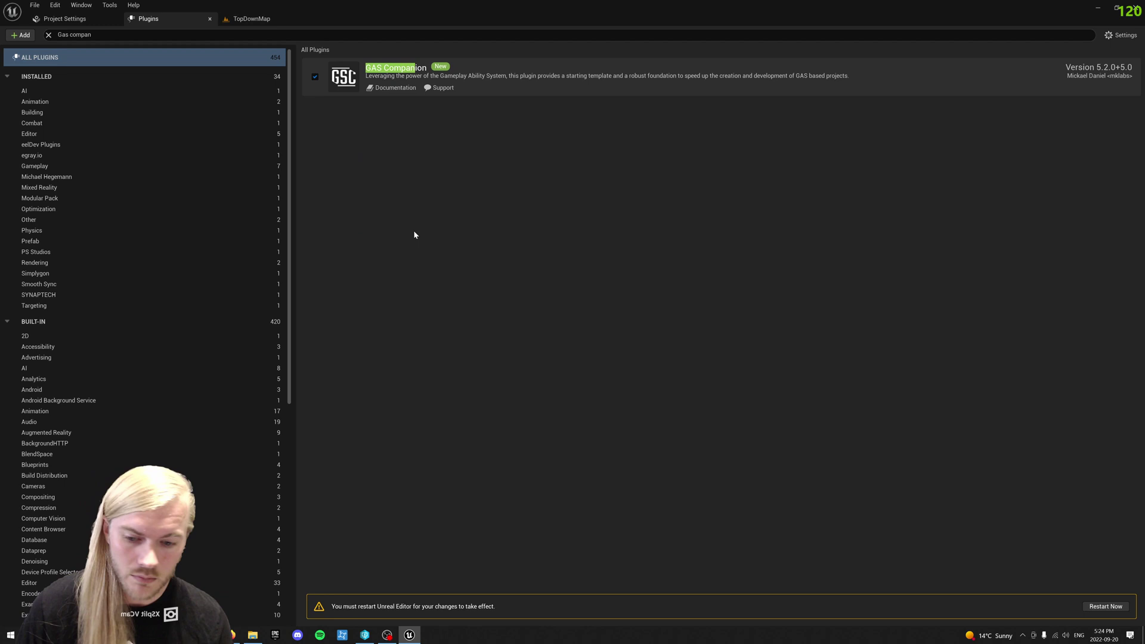
{"action": "left_click", "coordinate": [1096, 608]}
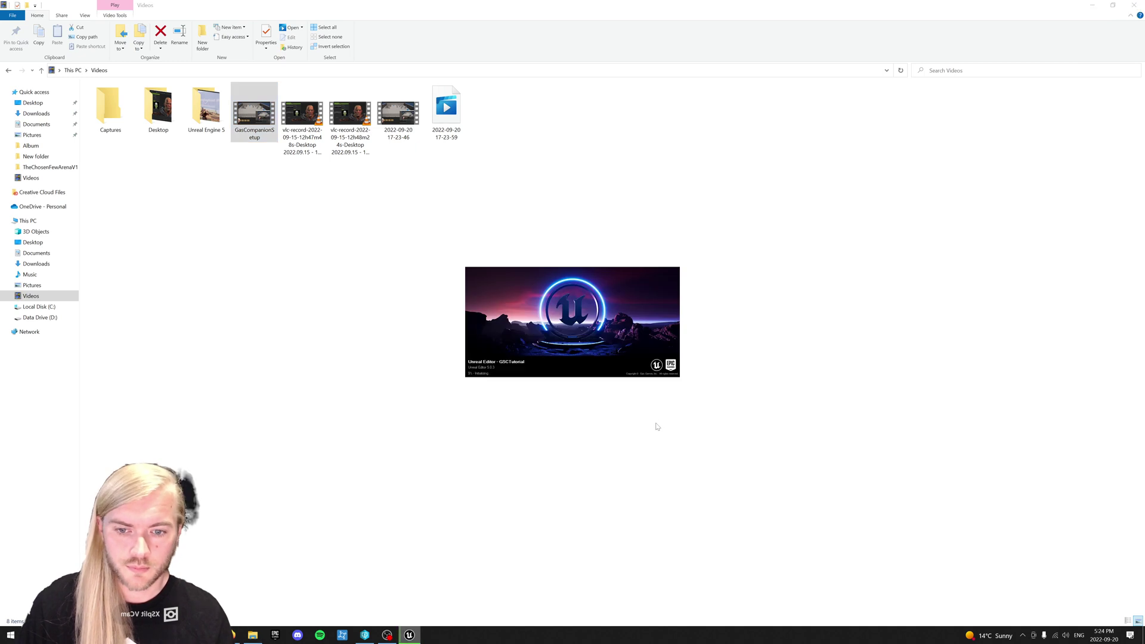
Minimize the File Explorer Videos window.
{"action": "left_click", "coordinate": [1086, 10]}
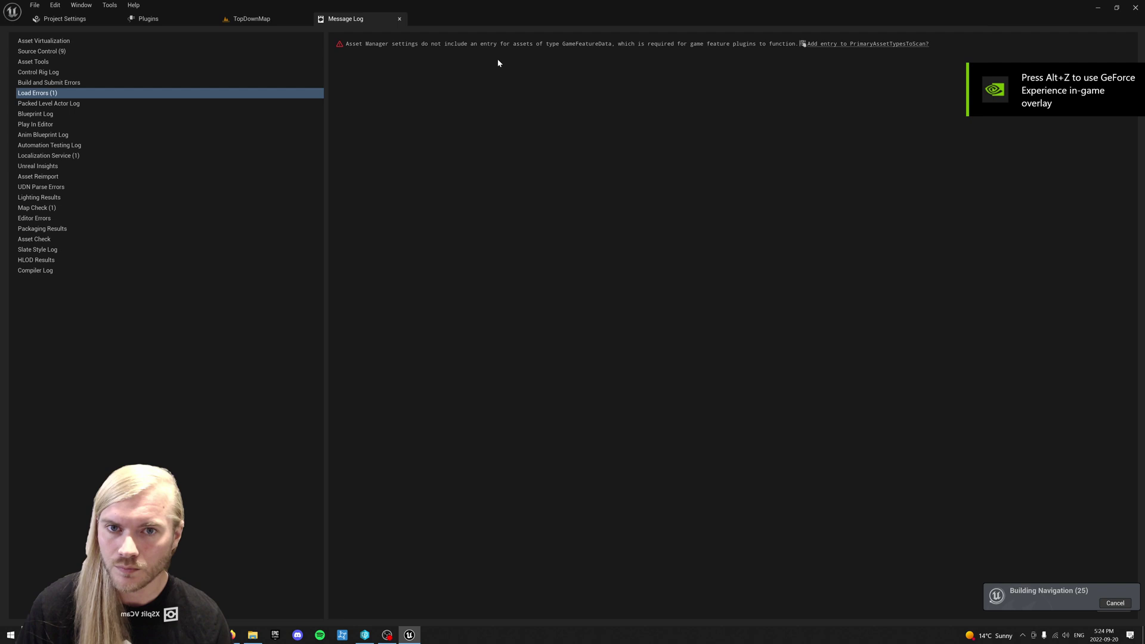
Add the GameFeatureData entry to PrimaryAssetTypesToScan, then open TopDown > Blueprints.
{"action": "left_click", "coordinate": [850, 45]}
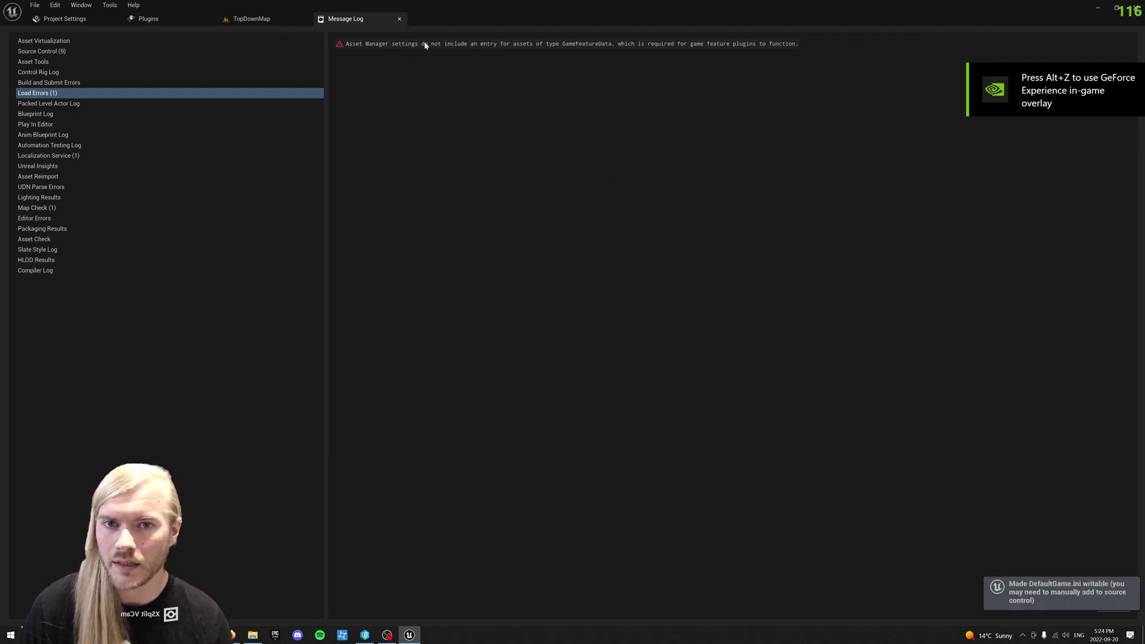
{"action": "left_click", "coordinate": [398, 20]}
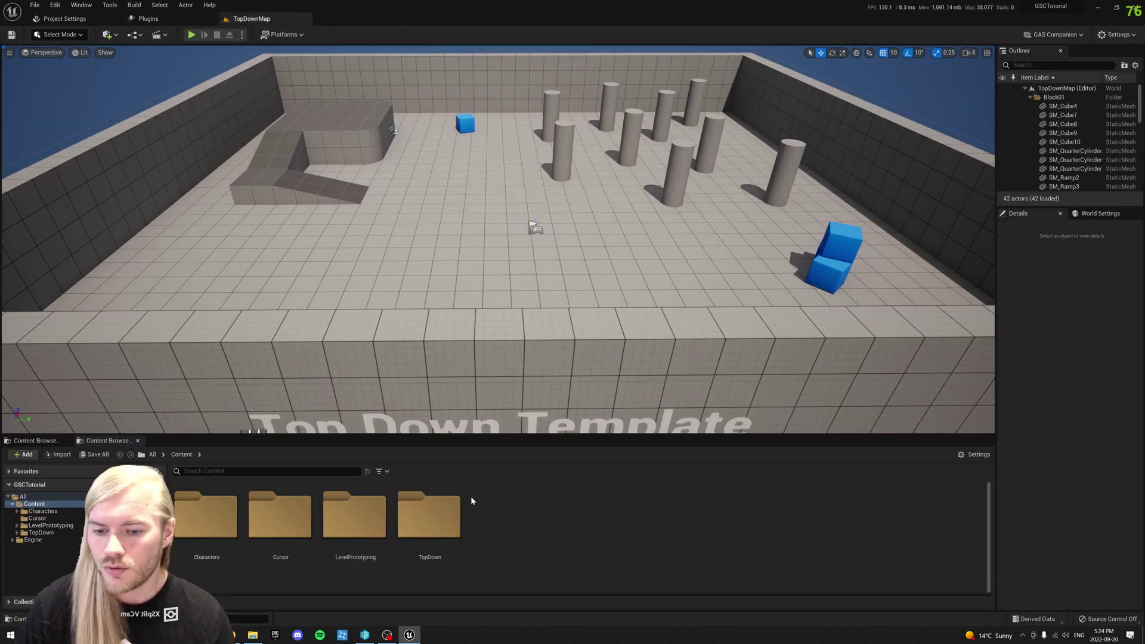
{"action": "double_click", "coordinate": [428, 517]}
{"action": "double_click", "coordinate": [223, 514]}
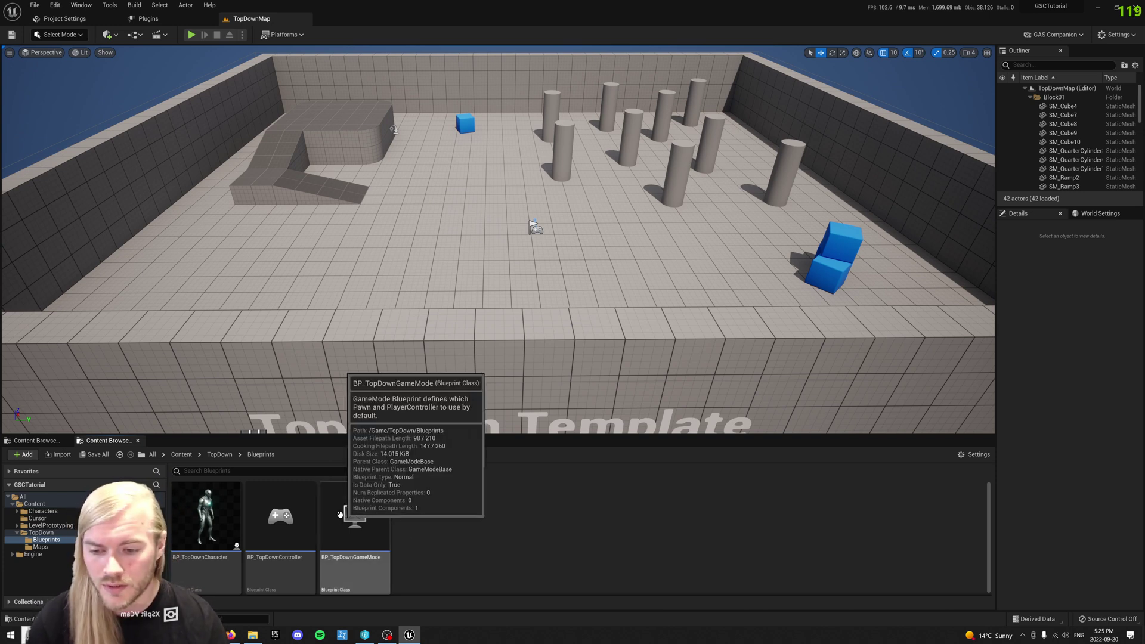
Check BP_TopDownCharacter's asset actions, then look through the editor's Edit menu.
{"action": "right_click", "coordinate": [212, 516]}
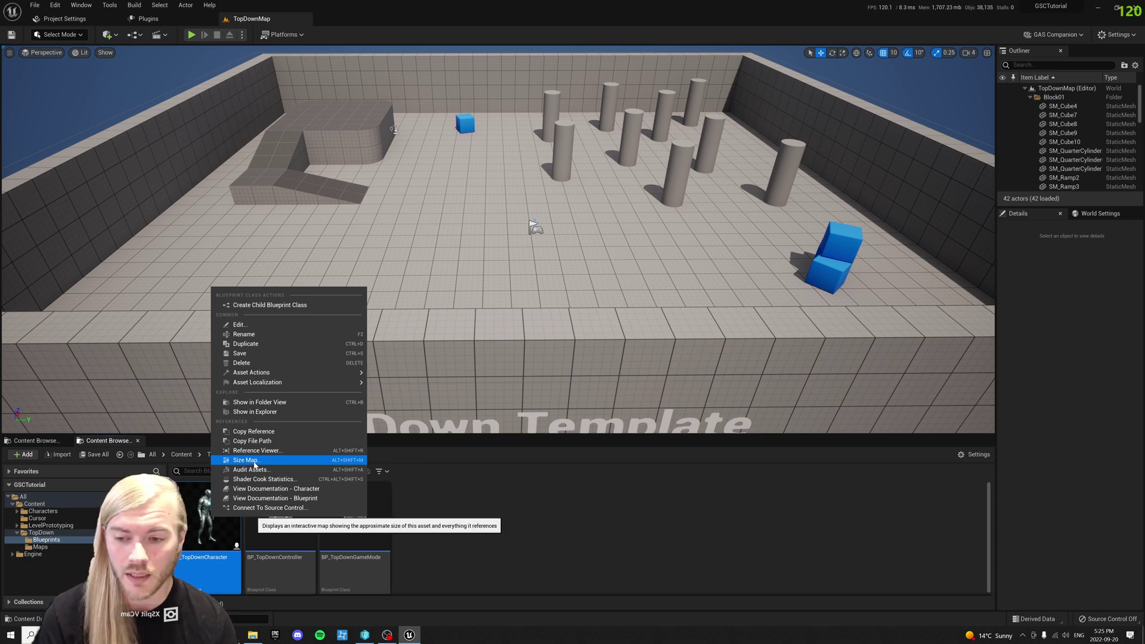
{"action": "left_click", "coordinate": [510, 507]}
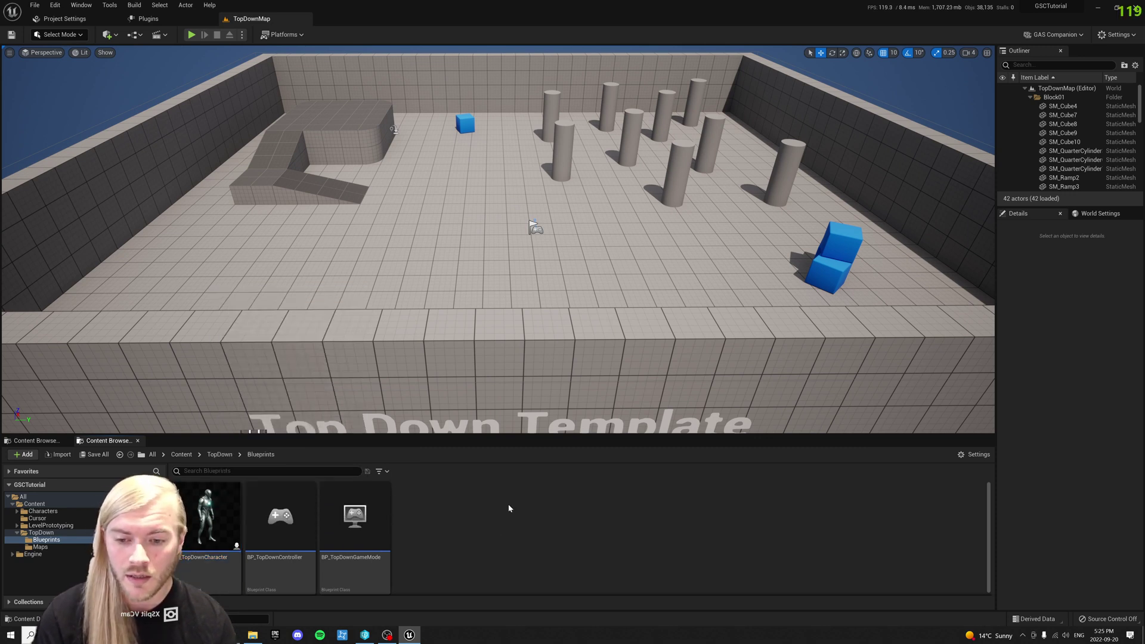
{"action": "left_click", "coordinate": [81, 4]}
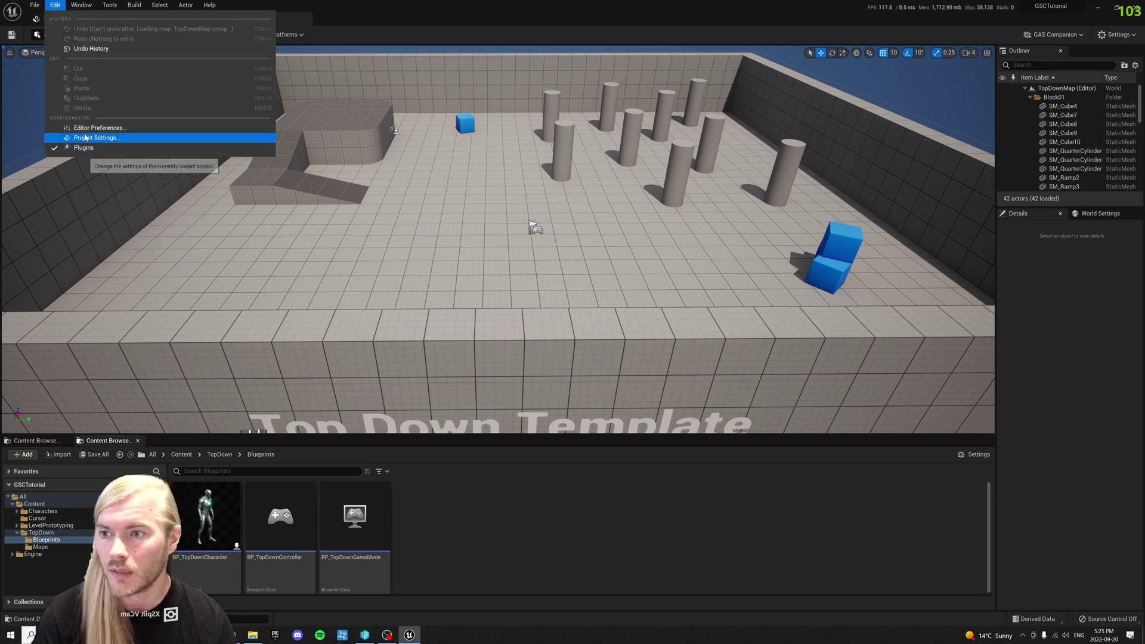
{"action": "left_click", "coordinate": [98, 139]}
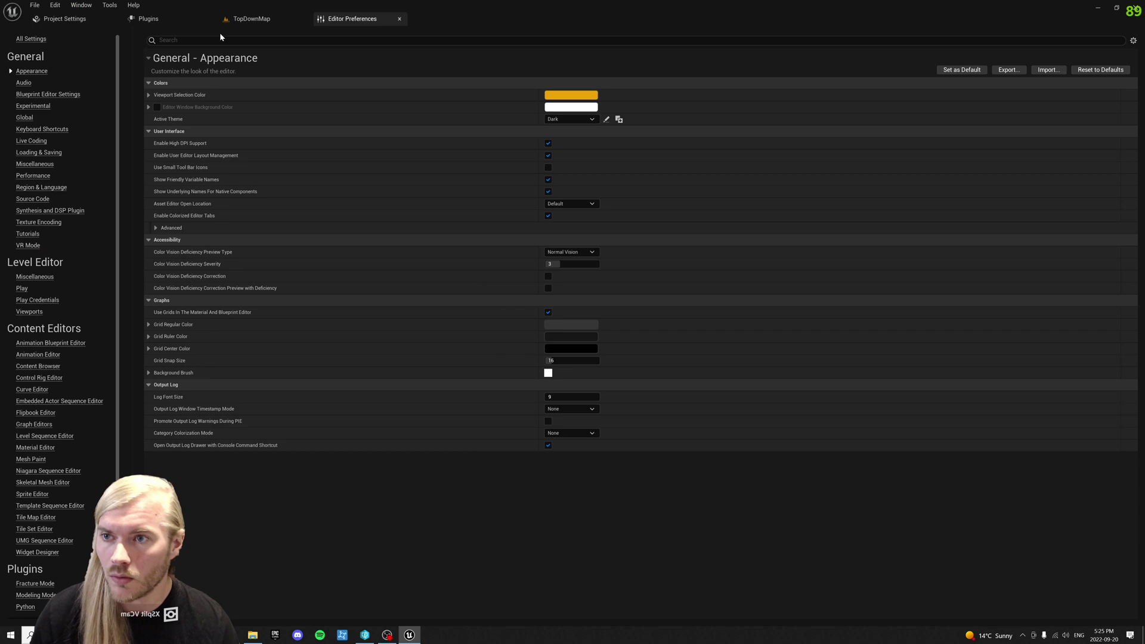
{"action": "type", "text": "frame rate"}
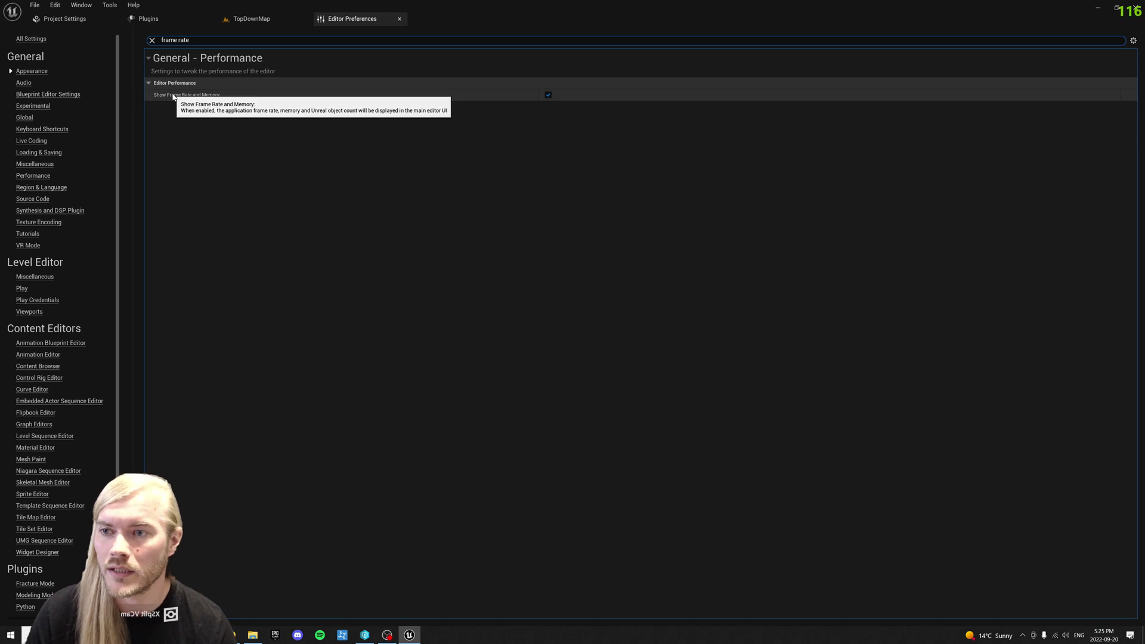
{"action": "left_click", "coordinate": [401, 19]}
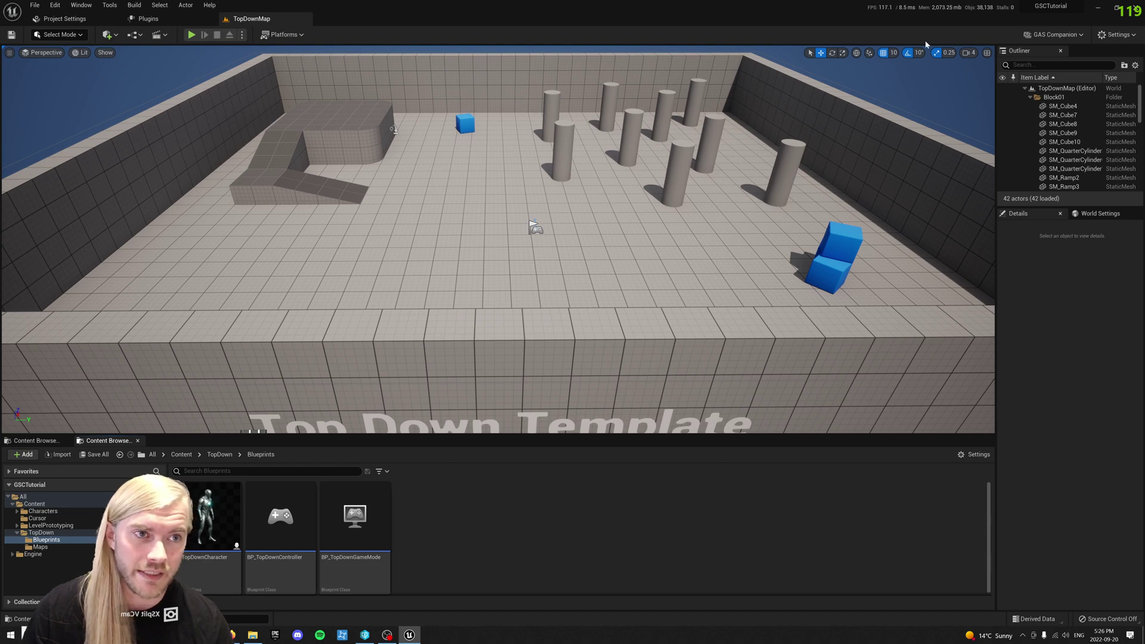
Open BP_TopDownCharacter's Size Map and zoom into the T_Manny_02_BN texture block.
{"action": "right_click", "coordinate": [220, 515]}
{"action": "left_click", "coordinate": [248, 456]}
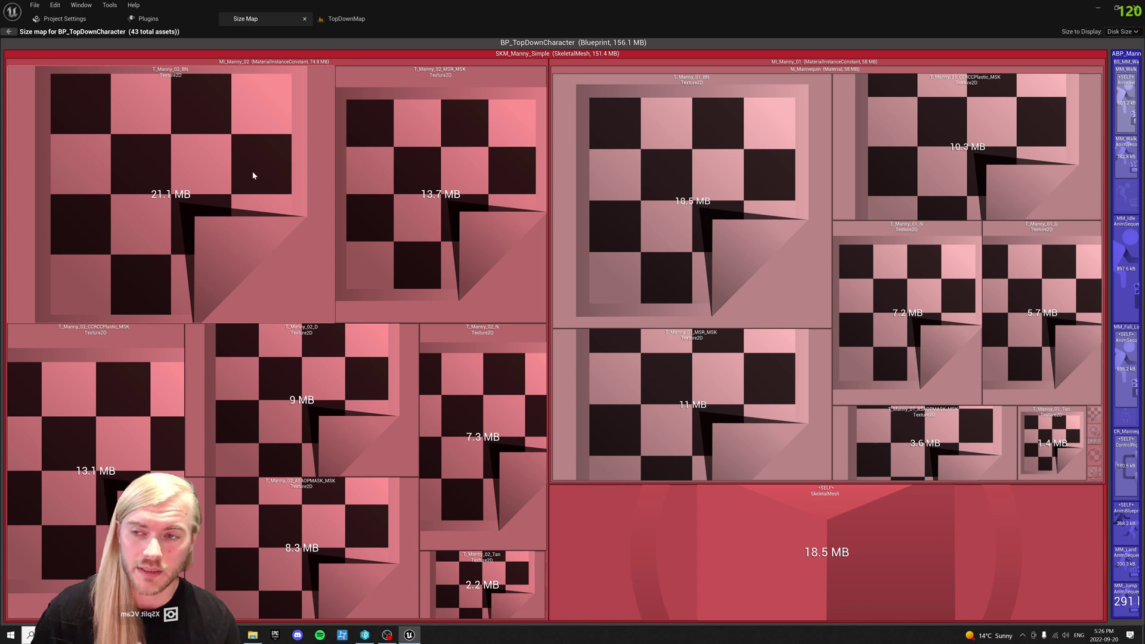
{"action": "double_click", "coordinate": [273, 144]}
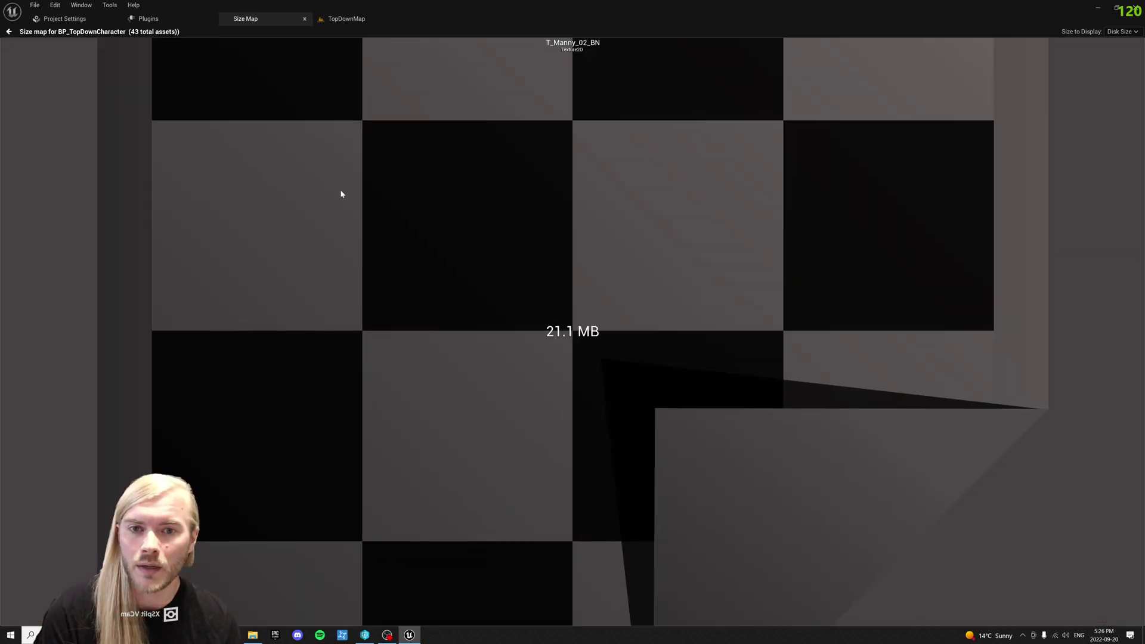
Browse to T_Manny_02_BN in the Content Browser and open it in the texture editor.
{"action": "scroll", "coordinate": [338, 188], "scroll_direction": "down", "scroll_amount": 1}
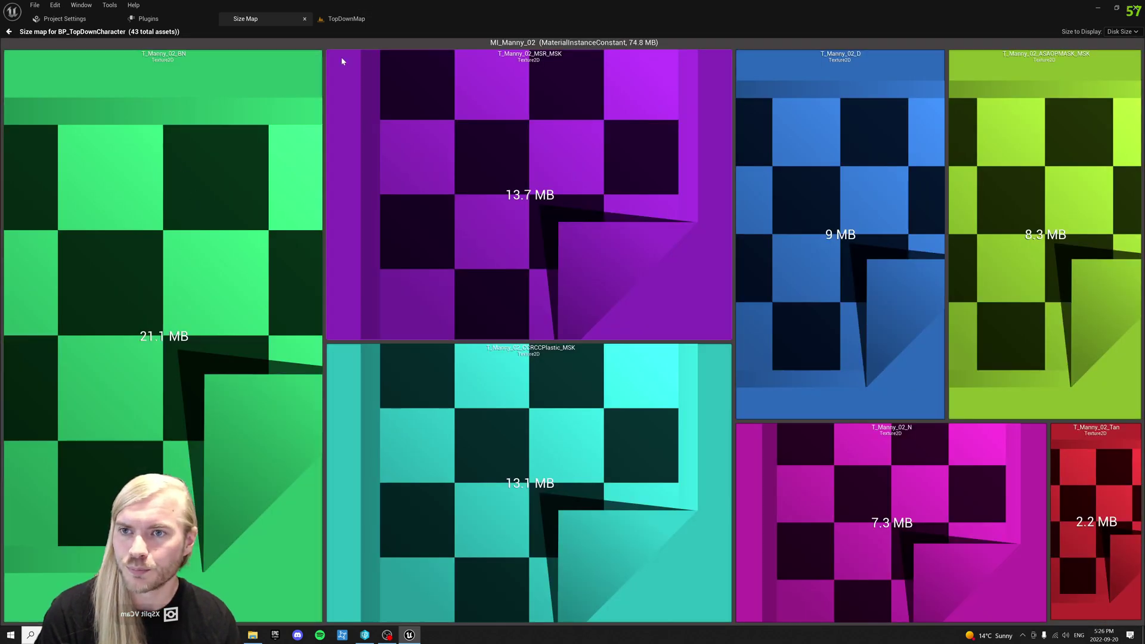
{"action": "scroll", "coordinate": [266, 149], "scroll_direction": "down", "scroll_amount": 1}
{"action": "right_click", "coordinate": [195, 124]}
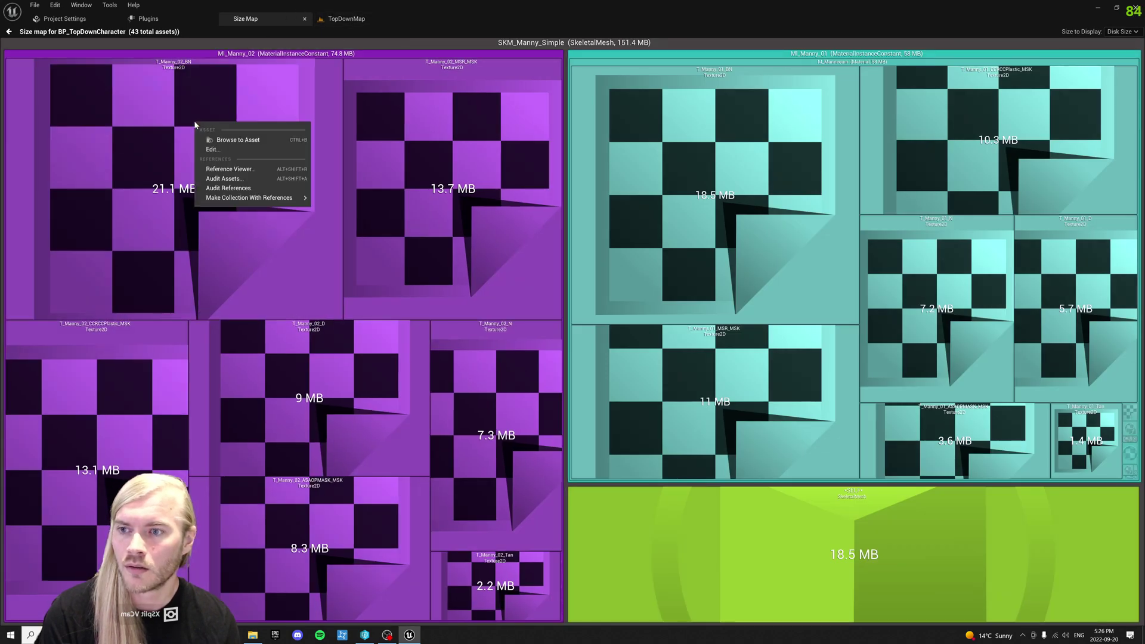
{"action": "left_click", "coordinate": [239, 139]}
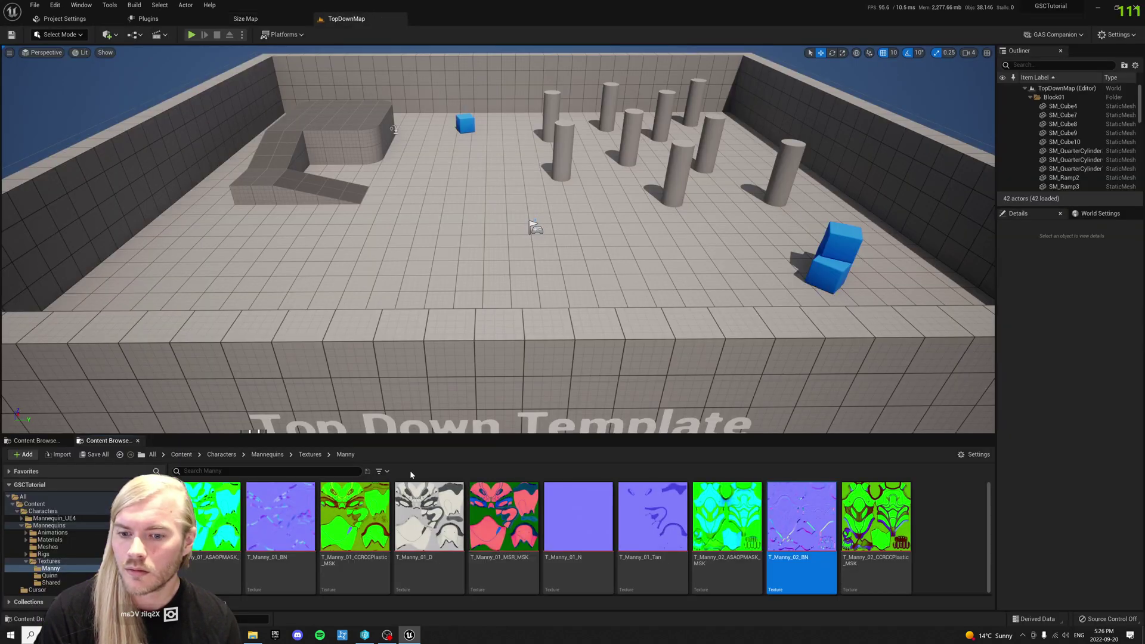
{"action": "double_click", "coordinate": [777, 540]}
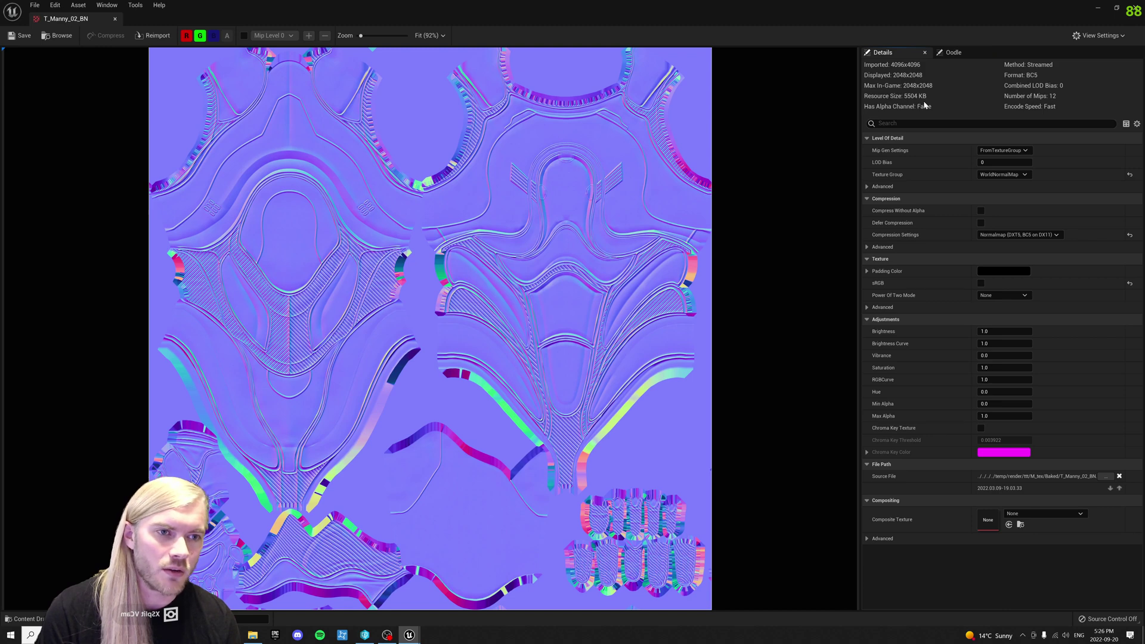
Close the texture, switch the size map to Memory Size, then close the size map.
{"action": "left_click", "coordinate": [115, 18]}
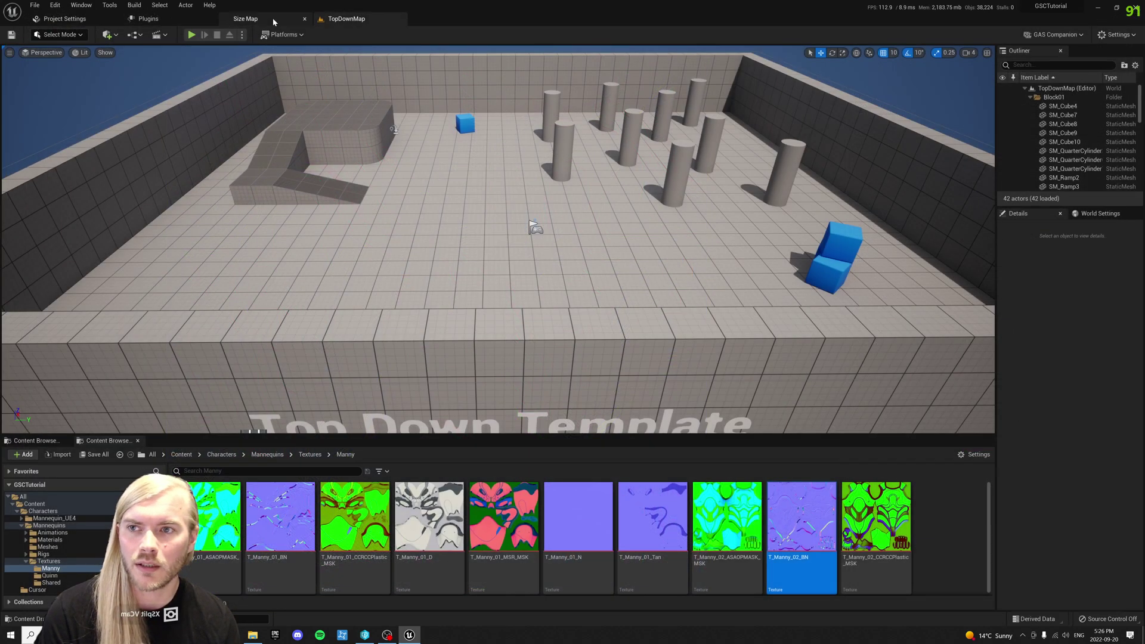
{"action": "left_click", "coordinate": [245, 19]}
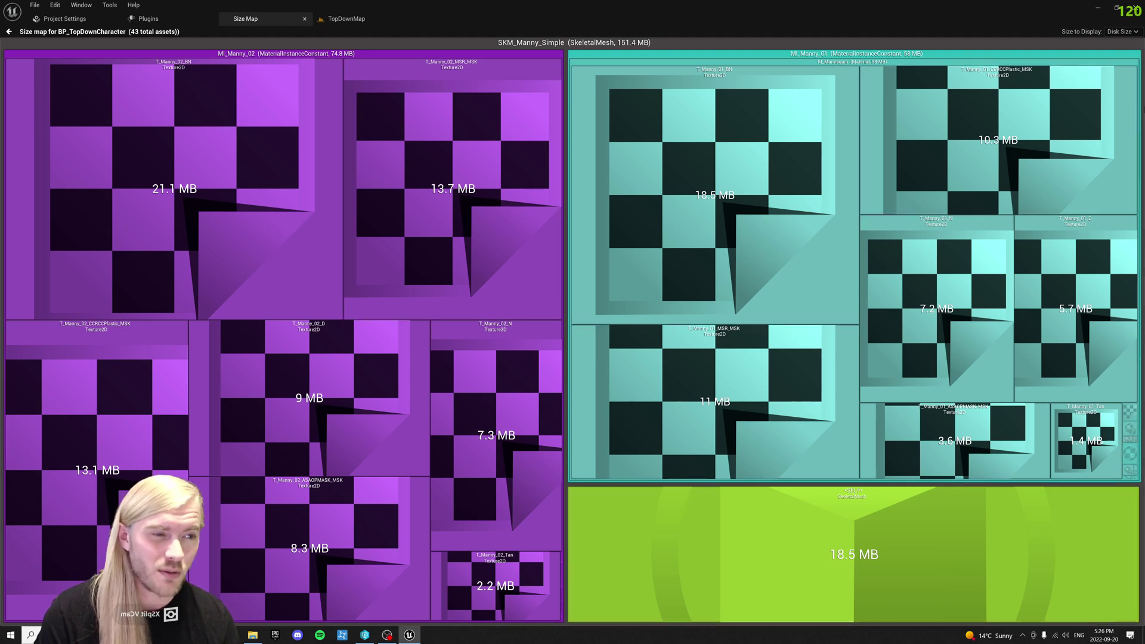
{"action": "left_click", "coordinate": [1120, 31]}
{"action": "left_click", "coordinate": [1123, 51]}
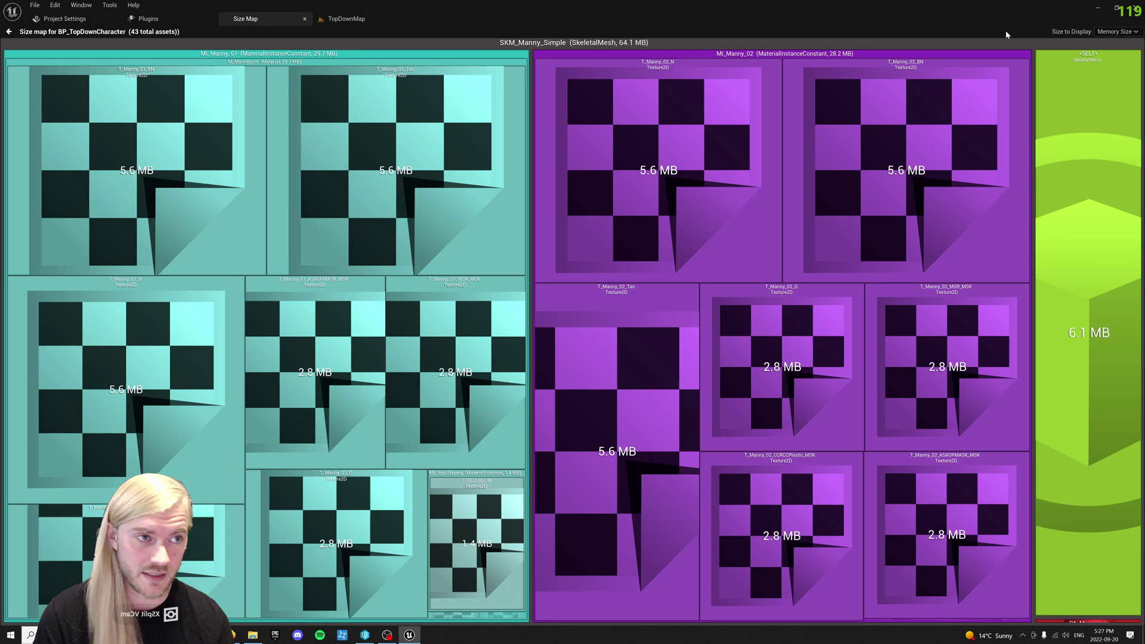
{"action": "left_click", "coordinate": [1119, 33]}
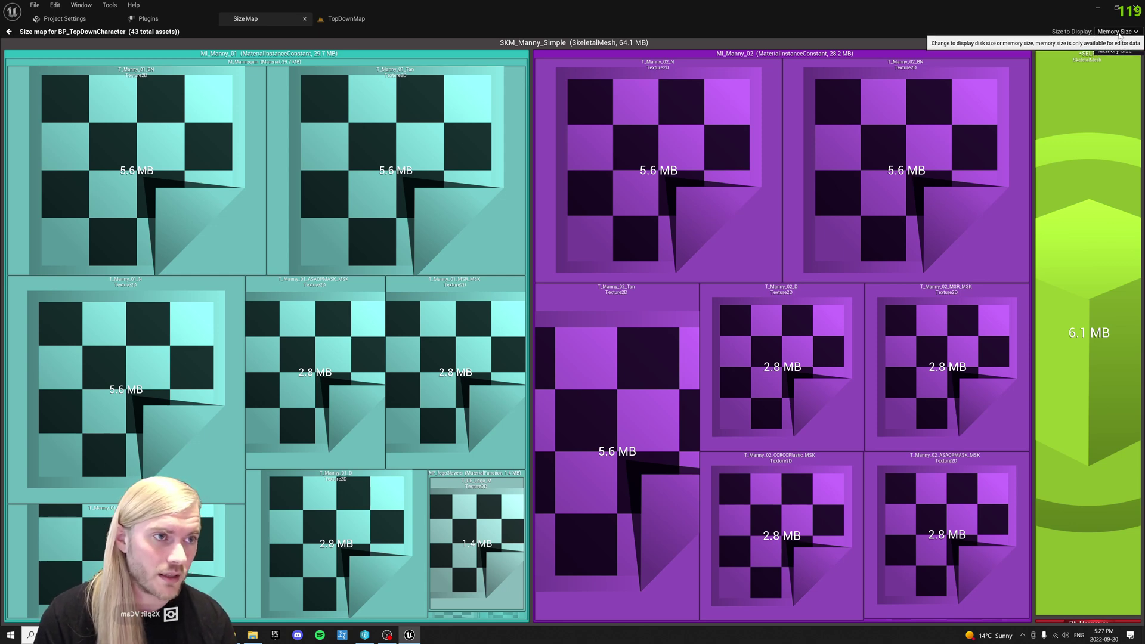
{"action": "left_click", "coordinate": [304, 18]}
In TopDown > Blueprints, create a child blueprint of BP_TopDownCharacter named BP_PlayerCharacter.
{"action": "left_click", "coordinate": [257, 19]}
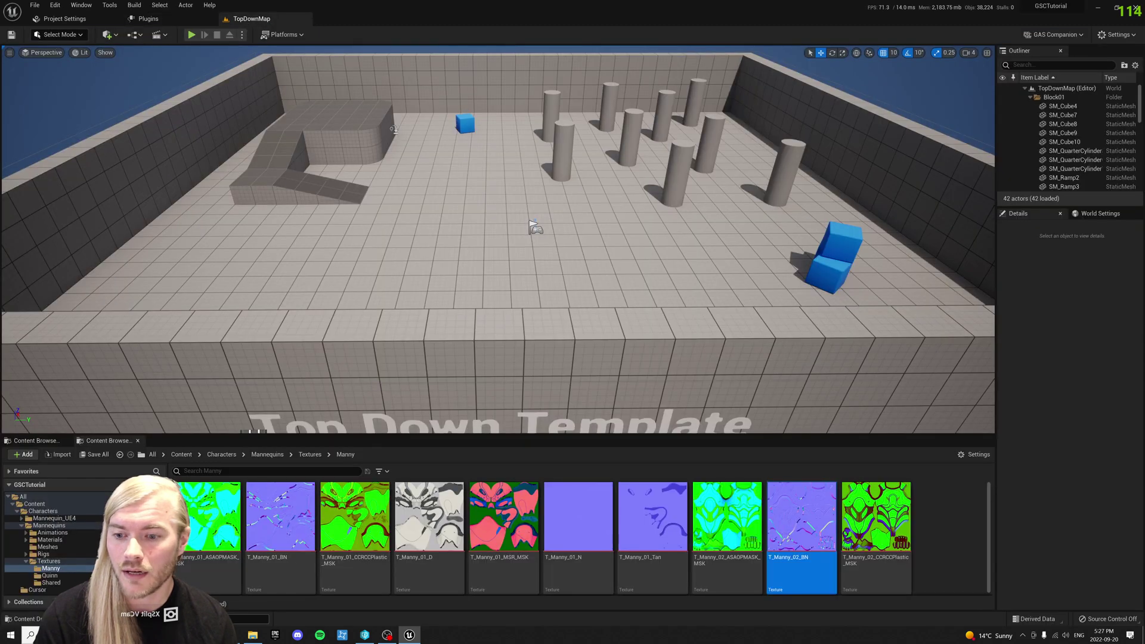
{"action": "left_click", "coordinate": [181, 454]}
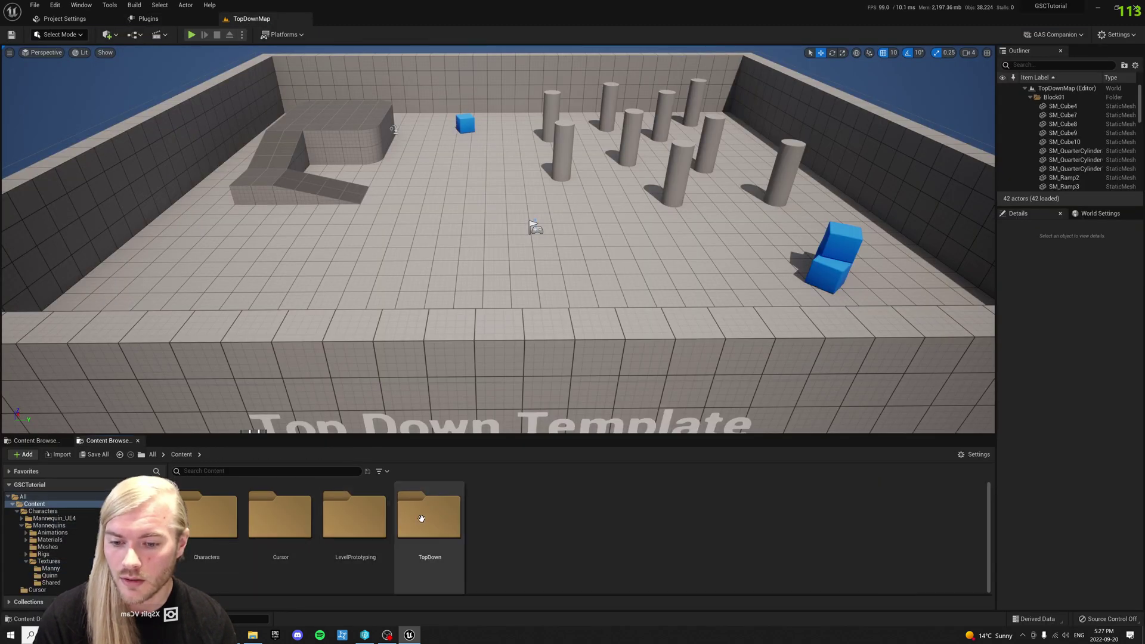
{"action": "double_click", "coordinate": [421, 518]}
{"action": "double_click", "coordinate": [191, 532]}
{"action": "right_click", "coordinate": [195, 521]}
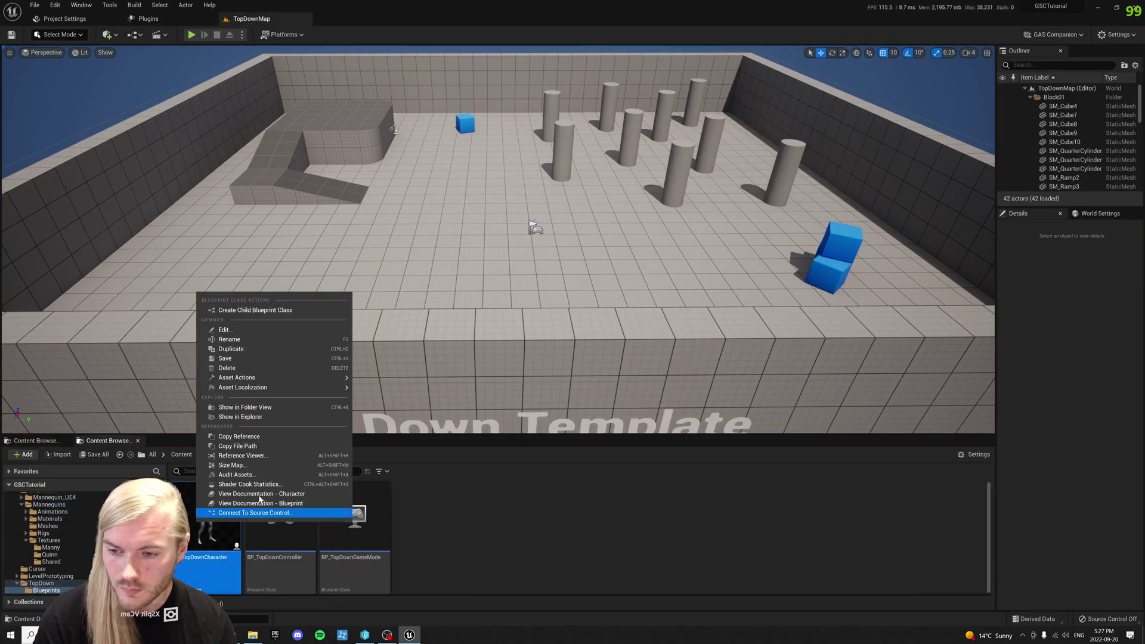
{"action": "left_click", "coordinate": [244, 309]}
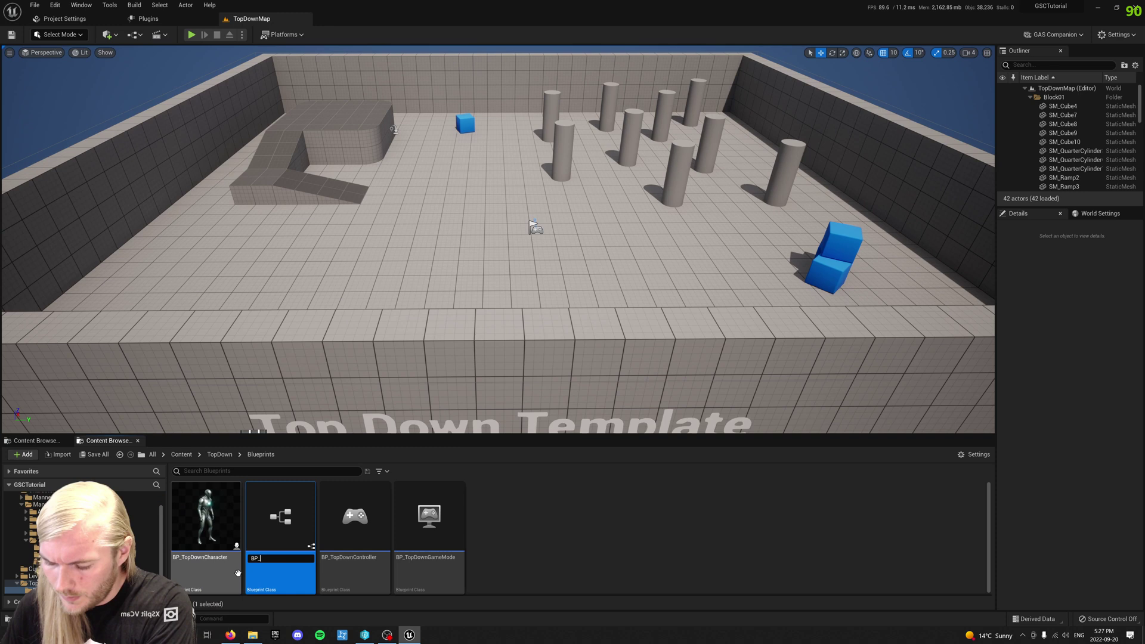
{"action": "type", "text": "BP_PlayerCharacter"}
{"action": "key", "text": "Return"}
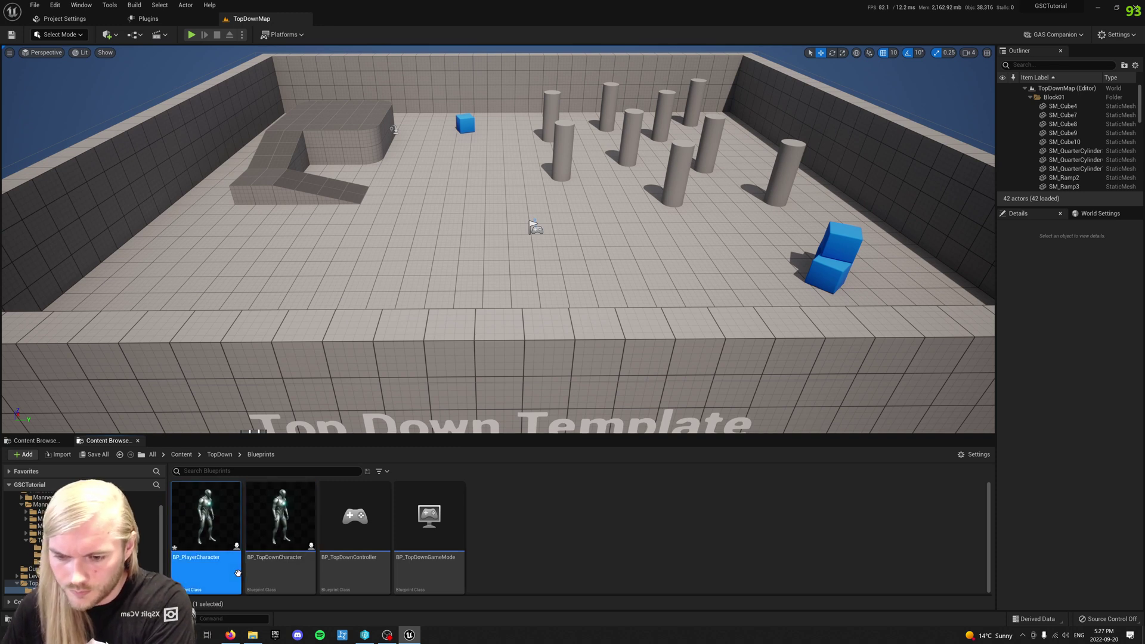
Rename BP_TopDownCharacter to BP_BaseCharacter.
{"action": "right_click", "coordinate": [262, 551]}
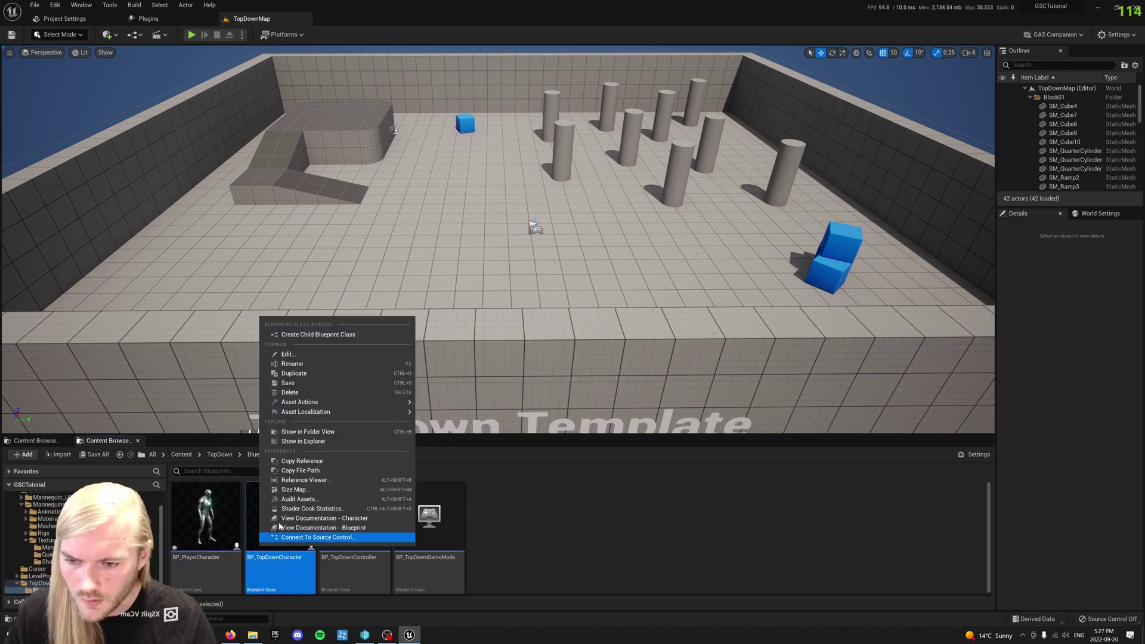
{"action": "left_click", "coordinate": [286, 362]}
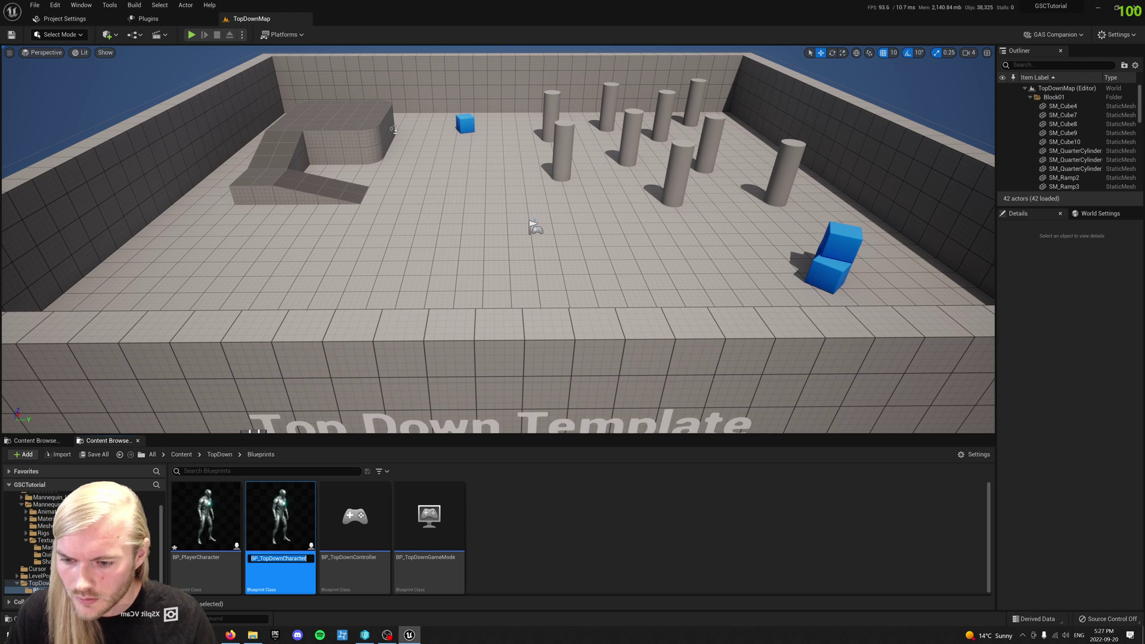
{"action": "type", "text": "BP_Base"}
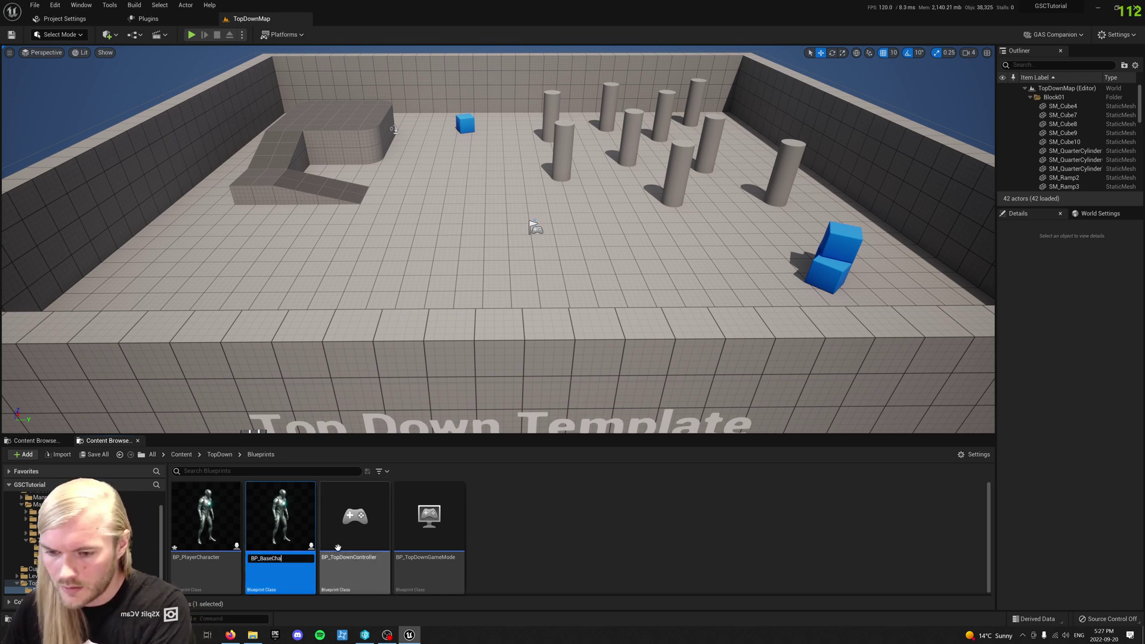
{"action": "key", "text": "Return"}
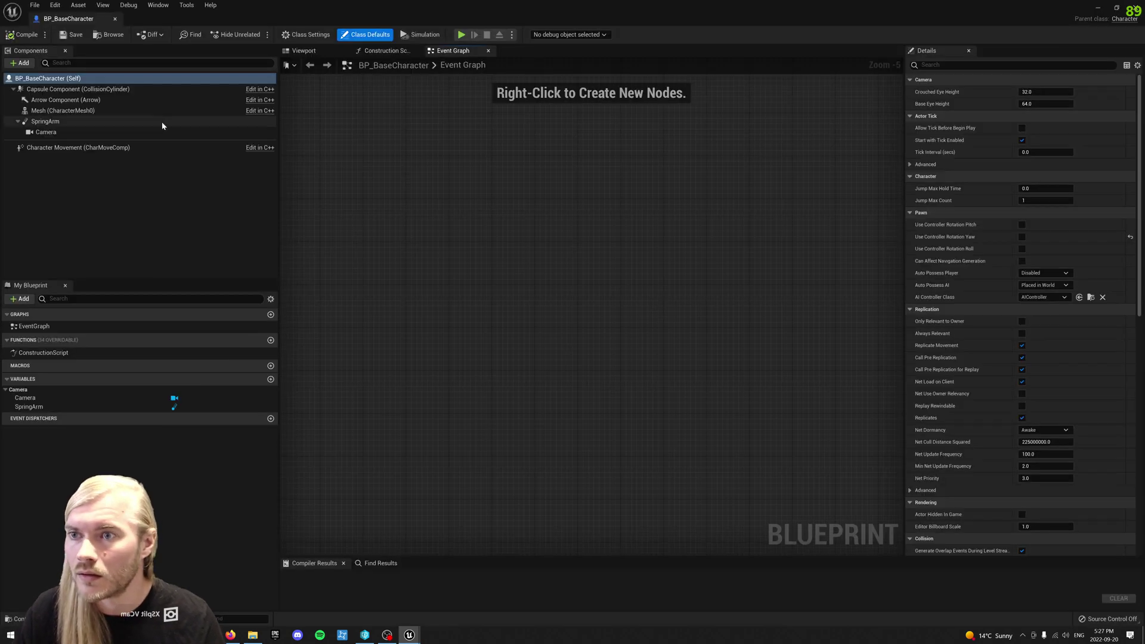
Set the Mesh's Anim Class to None, compile, and view Class Defaults then Class Settings.
{"action": "left_click", "coordinate": [68, 109]}
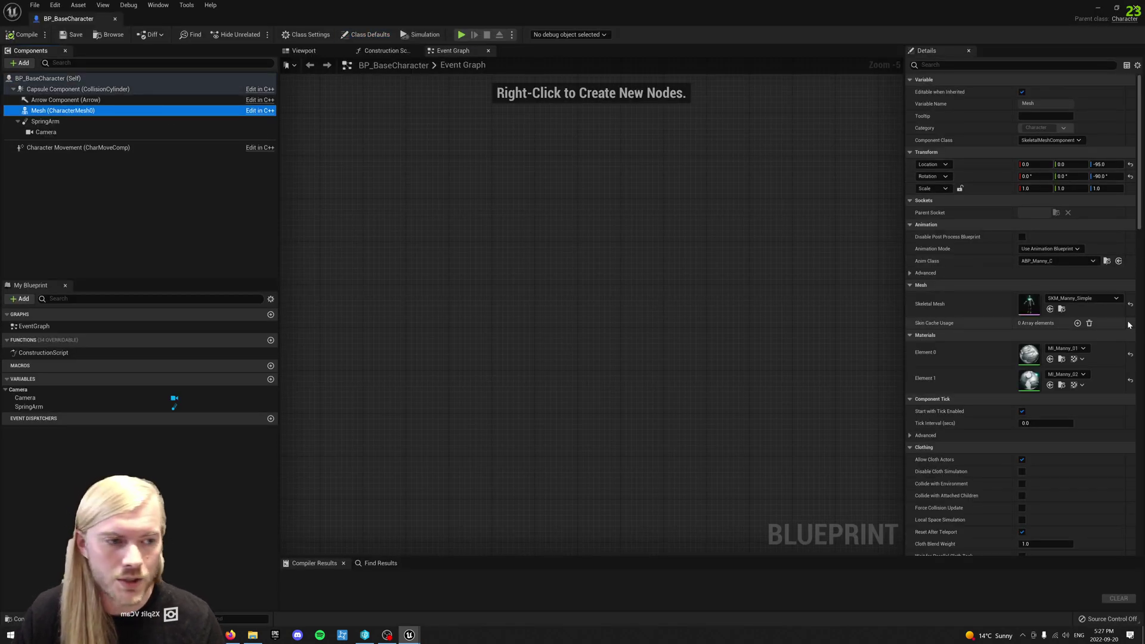
{"action": "left_click", "coordinate": [1073, 261]}
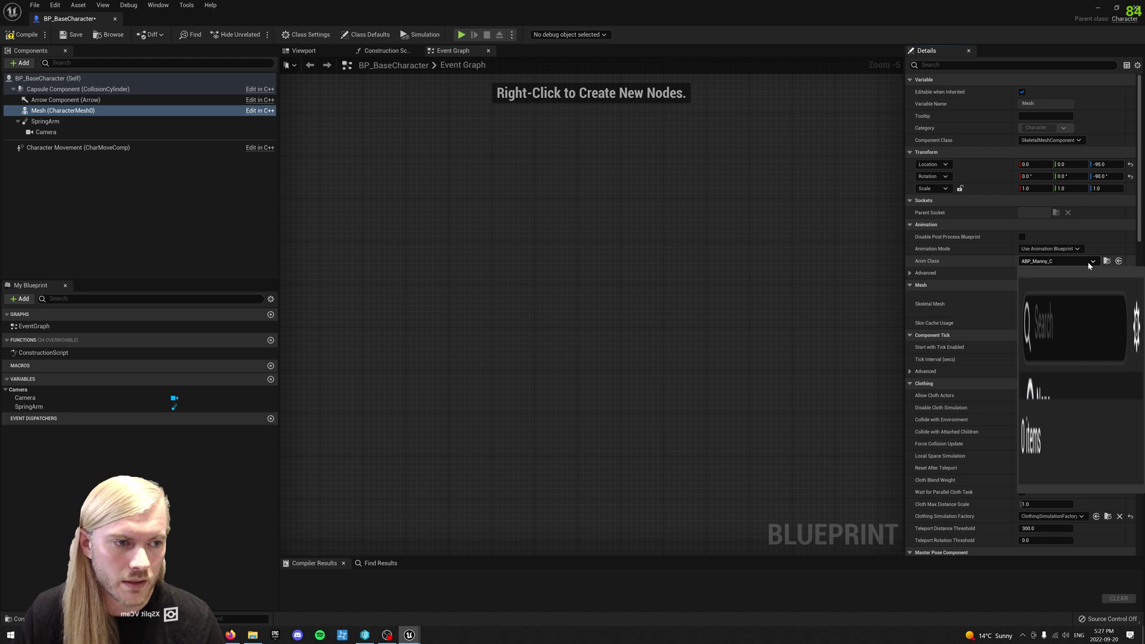
{"action": "left_click", "coordinate": [1029, 285]}
{"action": "left_click", "coordinate": [23, 34]}
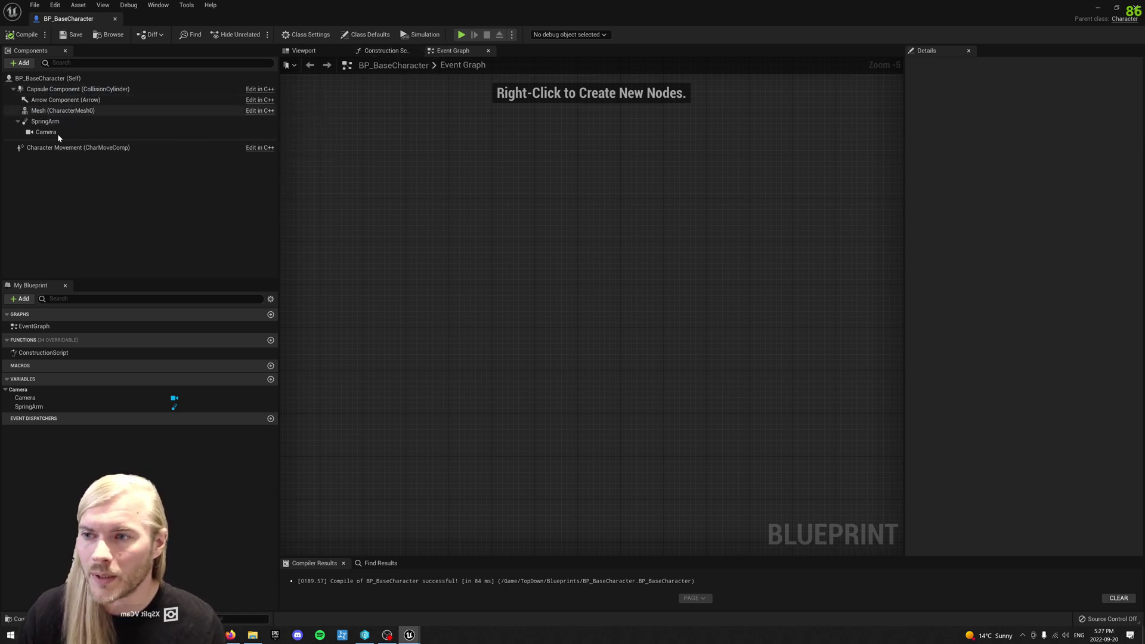
{"action": "left_click", "coordinate": [365, 34]}
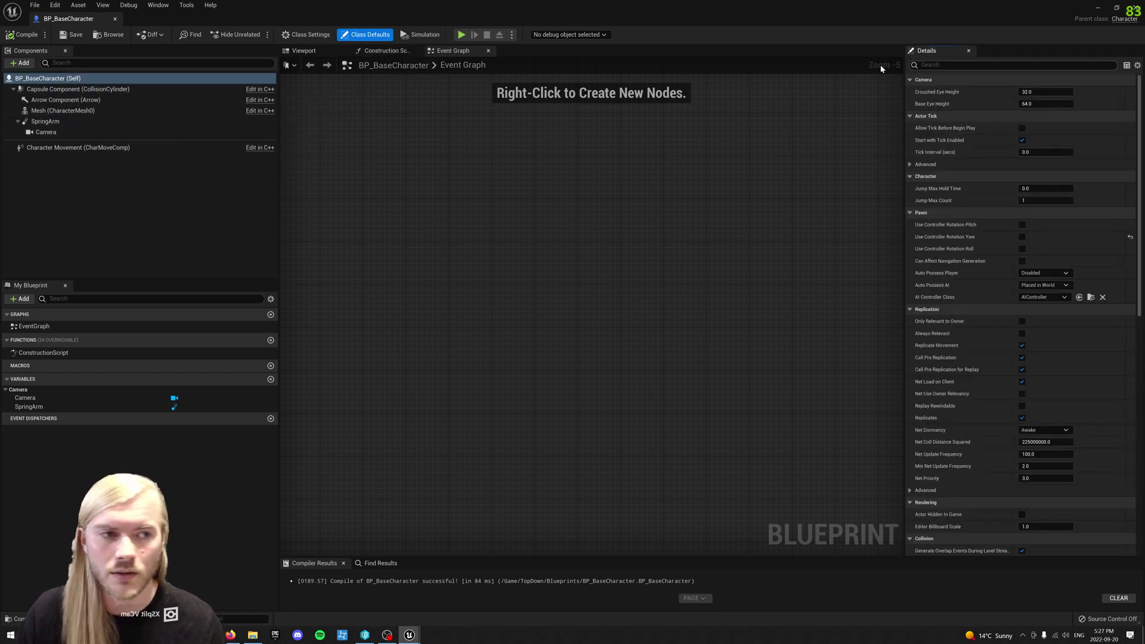
{"action": "left_click", "coordinate": [314, 36]}
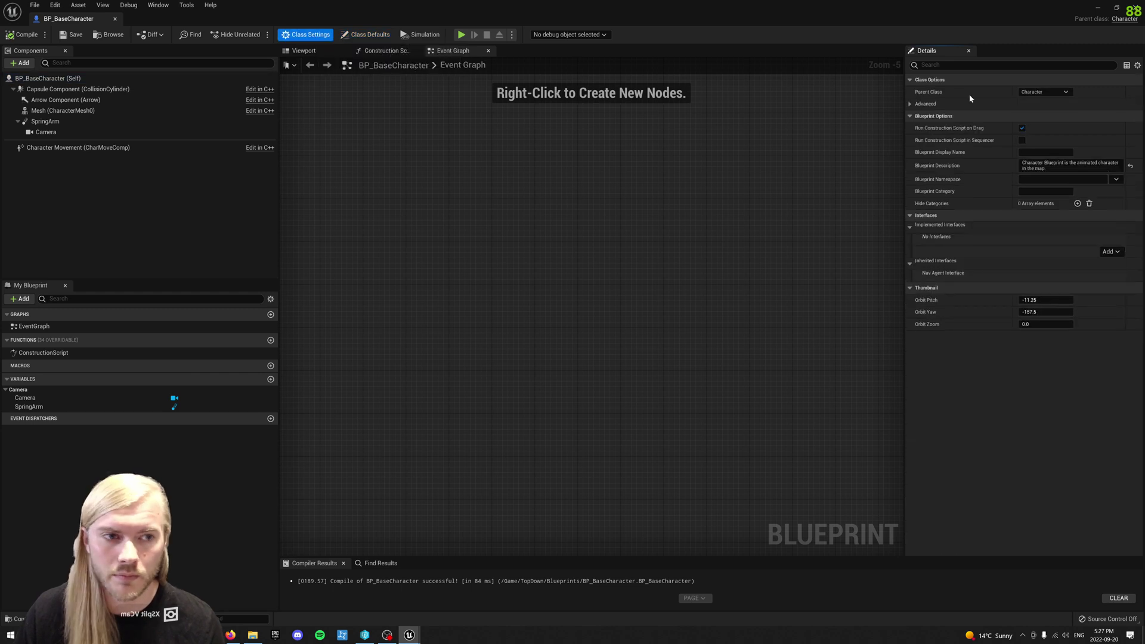
Reparent BP_BaseCharacter to GSCModularCharacter, compile, and dock it beside TopDownMap.
{"action": "left_click", "coordinate": [1047, 93]}
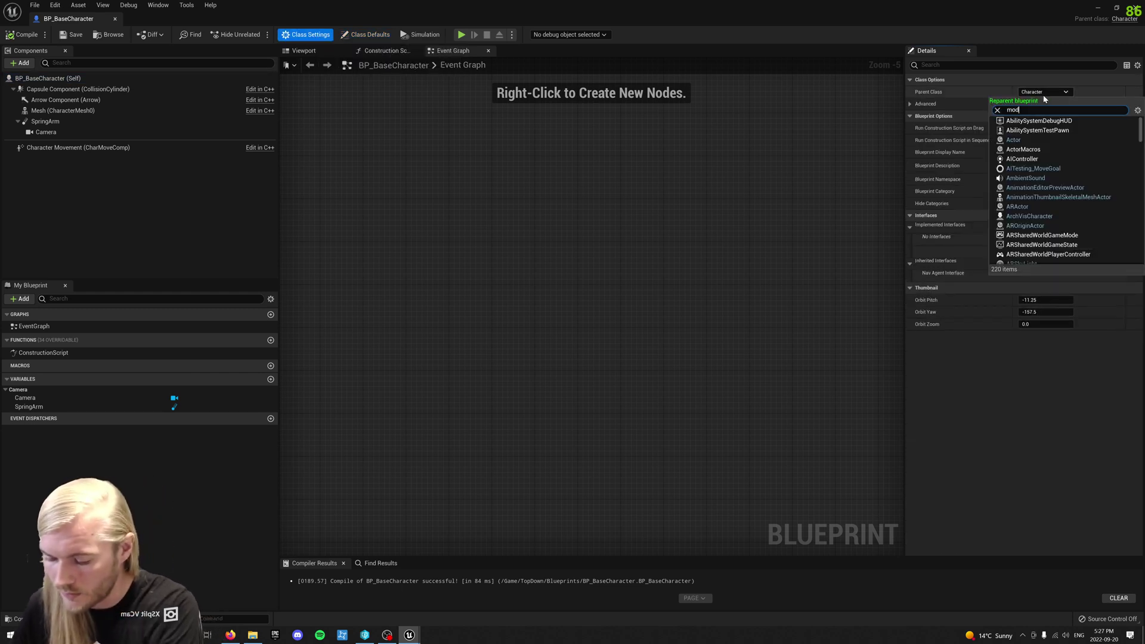
{"action": "type", "text": "modular"}
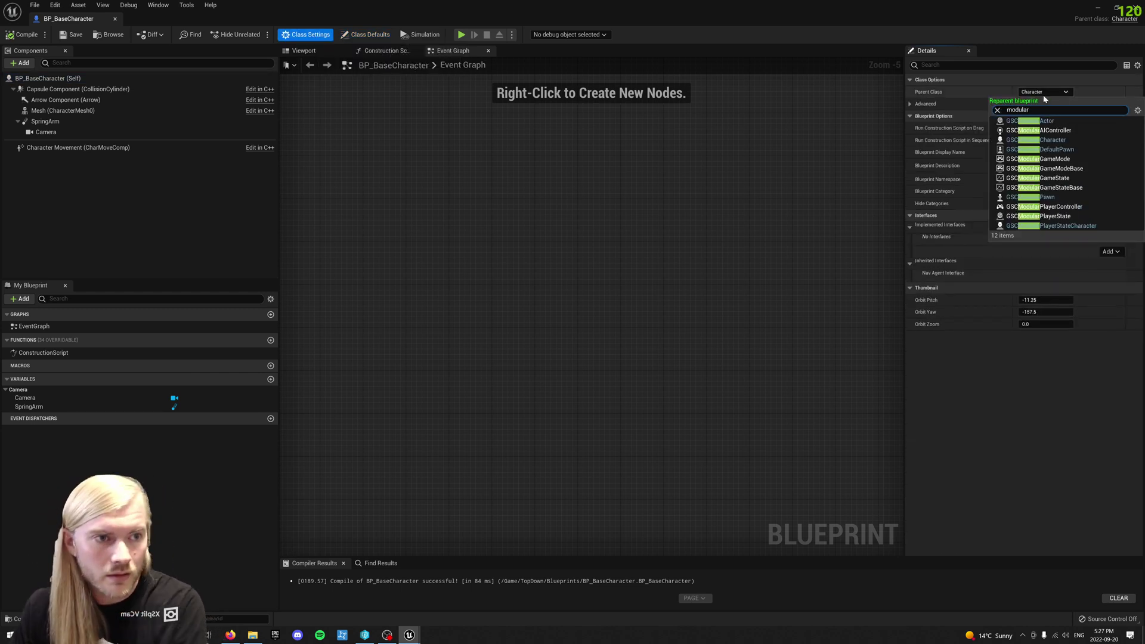
{"action": "left_click", "coordinate": [1051, 140]}
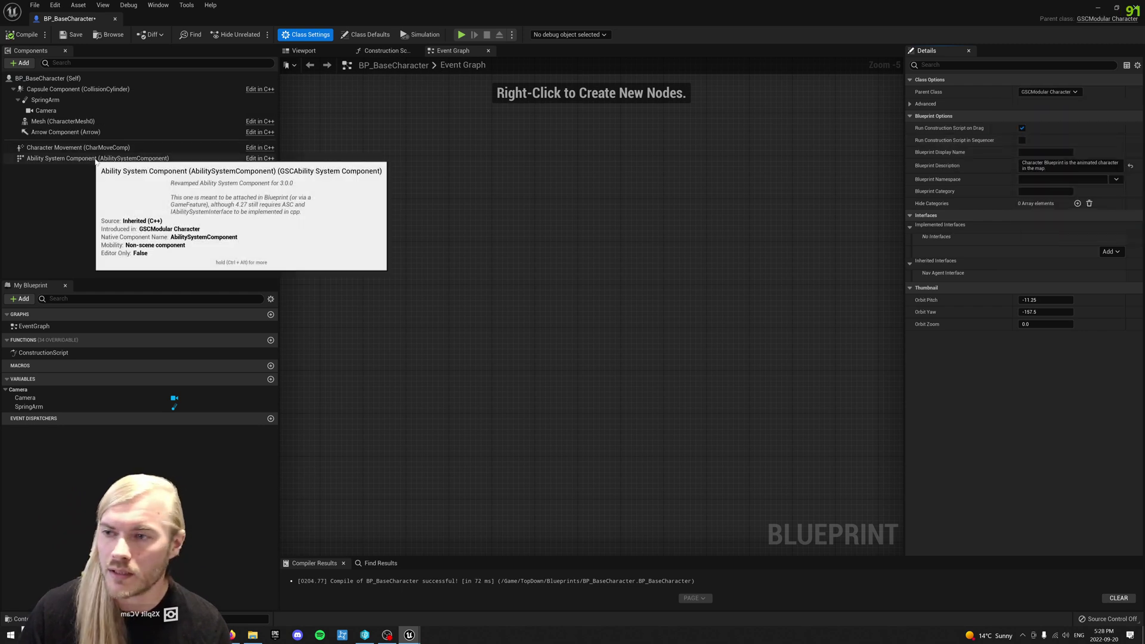
{"action": "left_click", "coordinate": [23, 35]}
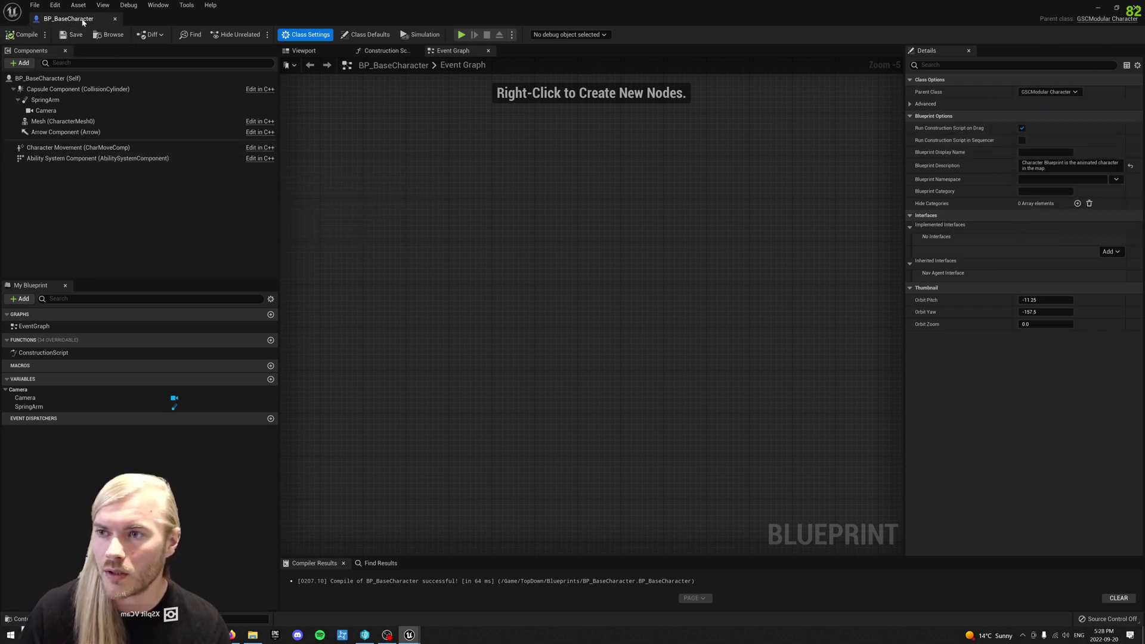
{"action": "left_click_drag", "start_coordinate": [82, 22], "coordinate": [352, 18]}
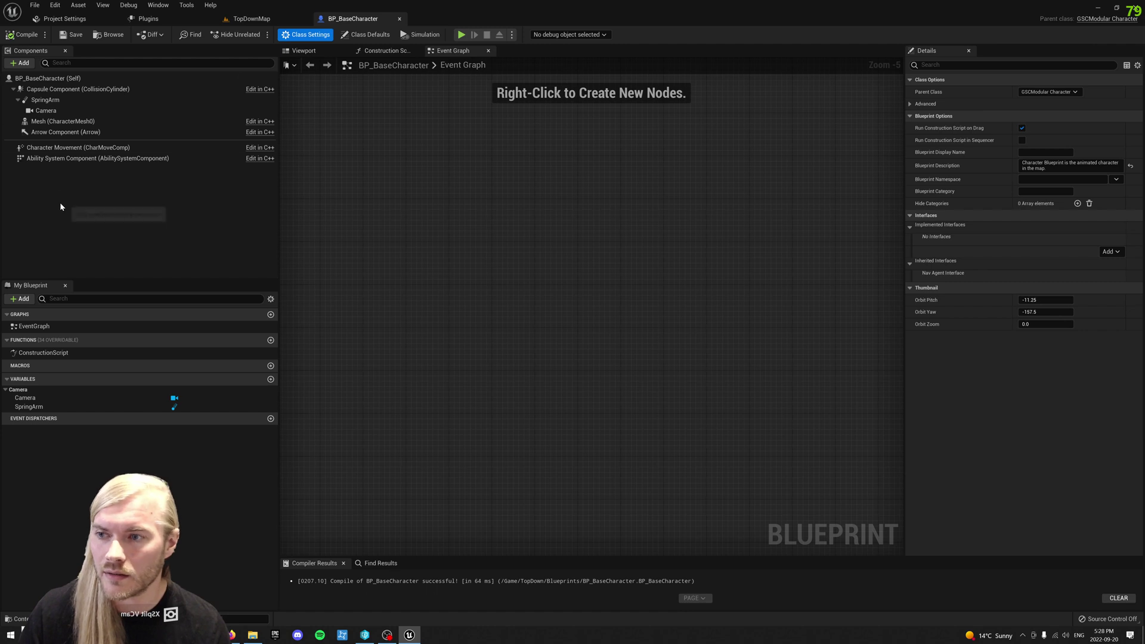
Select the inherited Ability System Component and expand its Abilities settings.
{"action": "left_click", "coordinate": [99, 160]}
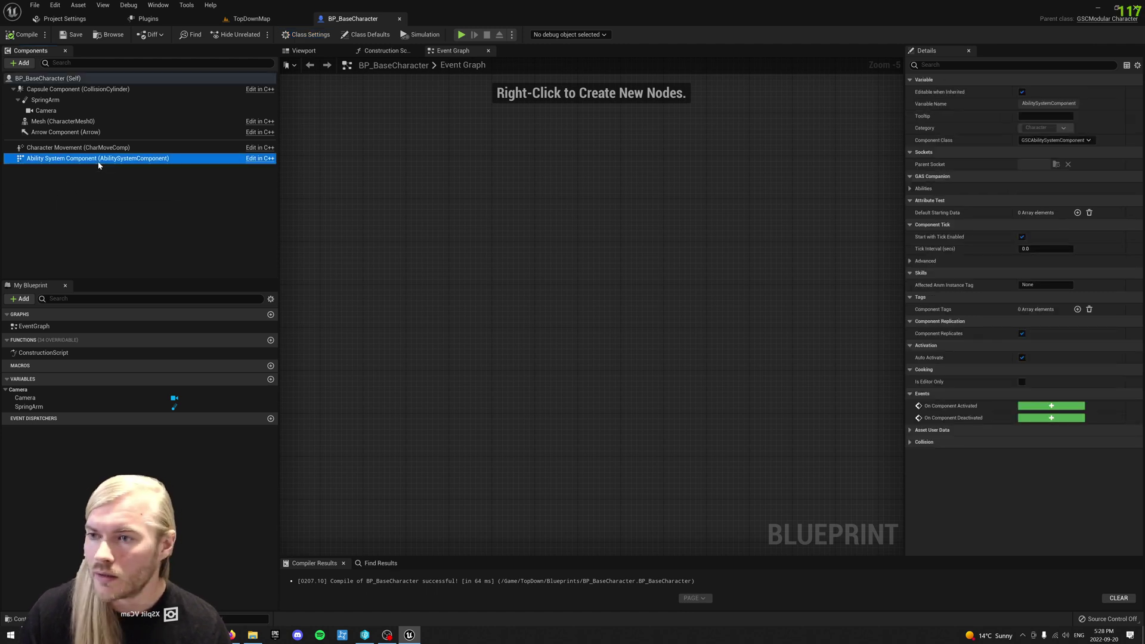
{"action": "left_click", "coordinate": [910, 189]}
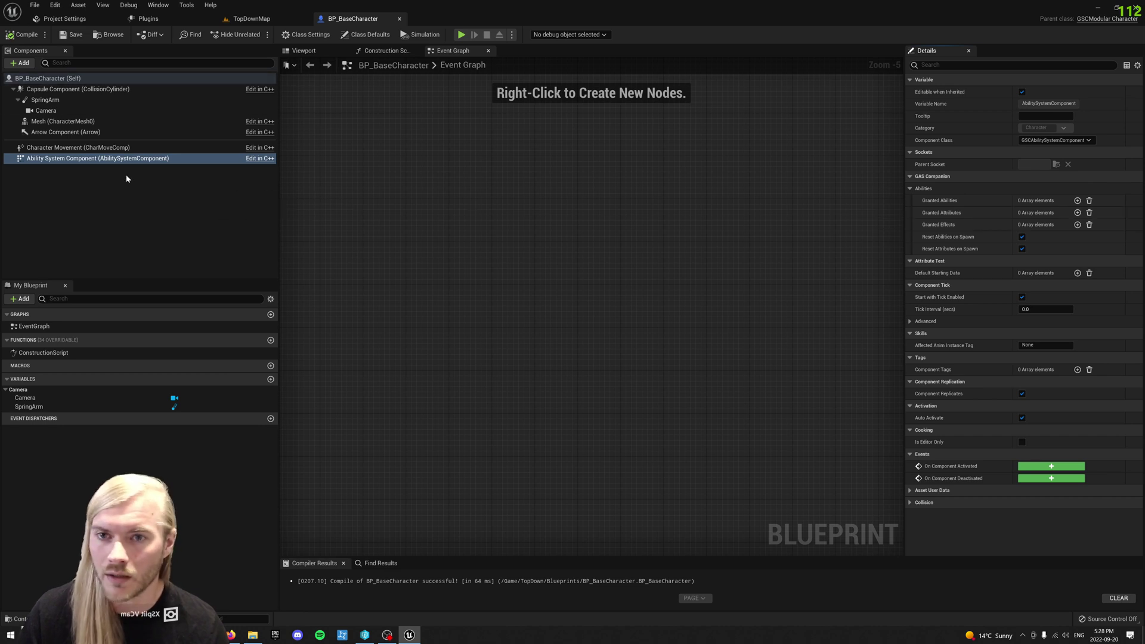
{"action": "mouse_move", "coordinate": [71, 164]}
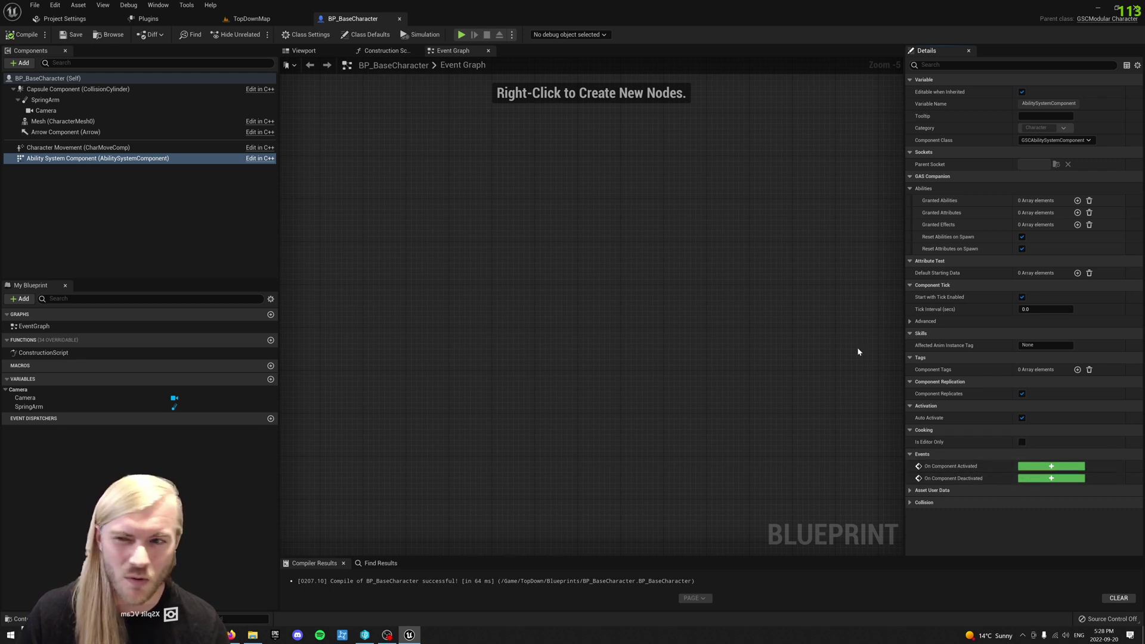
Add a GSCCore component to BP_BaseCharacter and compile.
{"action": "left_click", "coordinate": [23, 63]}
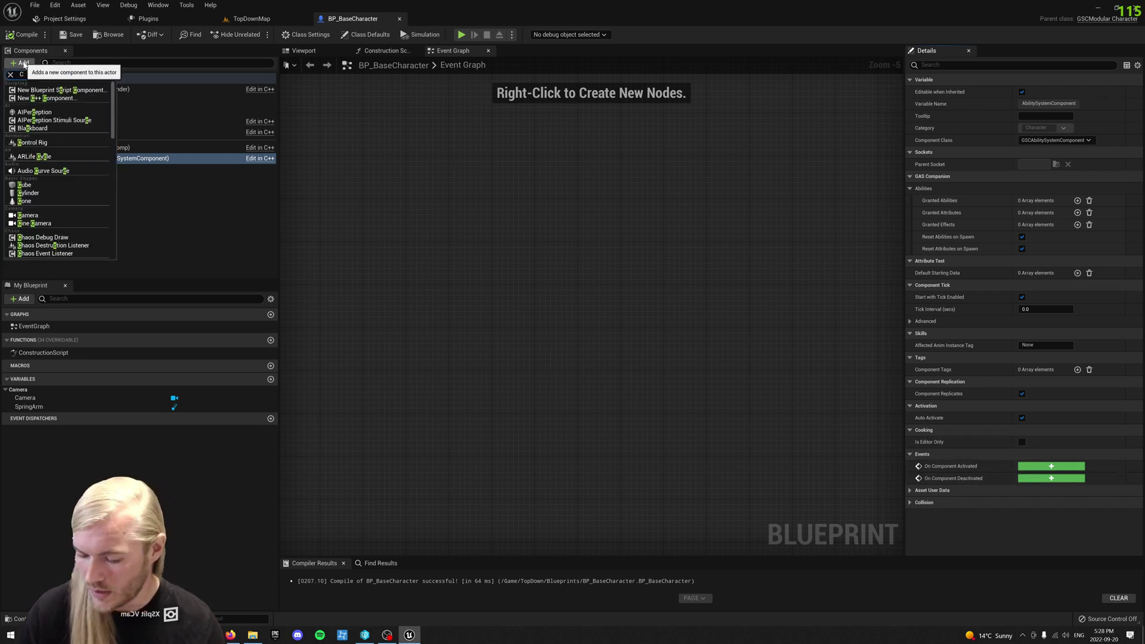
{"action": "key", "text": "Escape"}
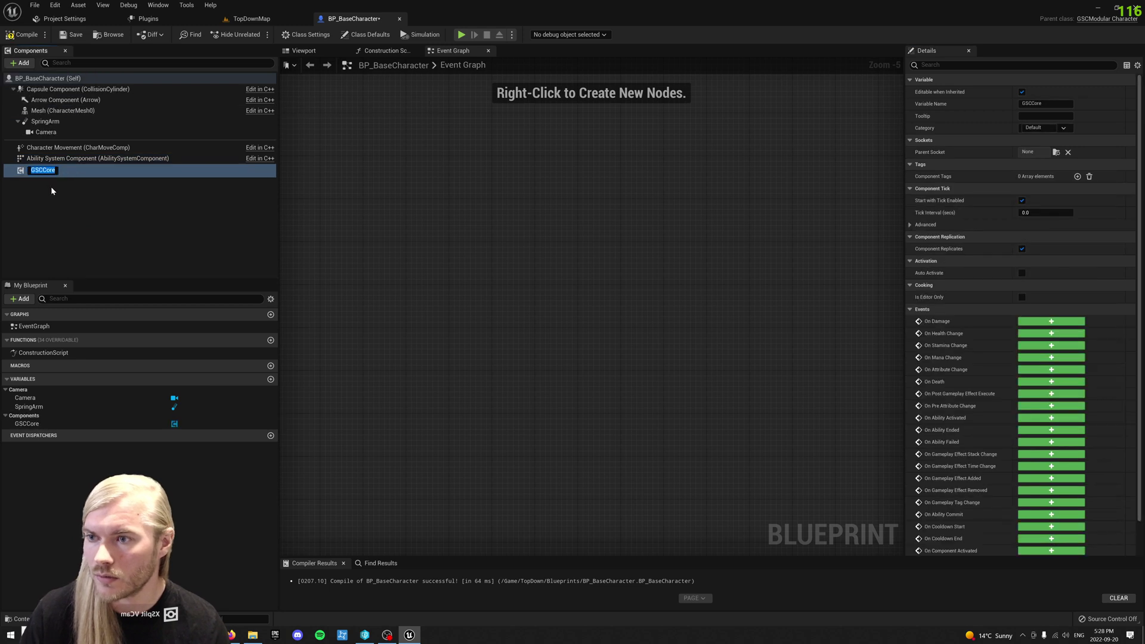
{"action": "left_click", "coordinate": [9, 36]}
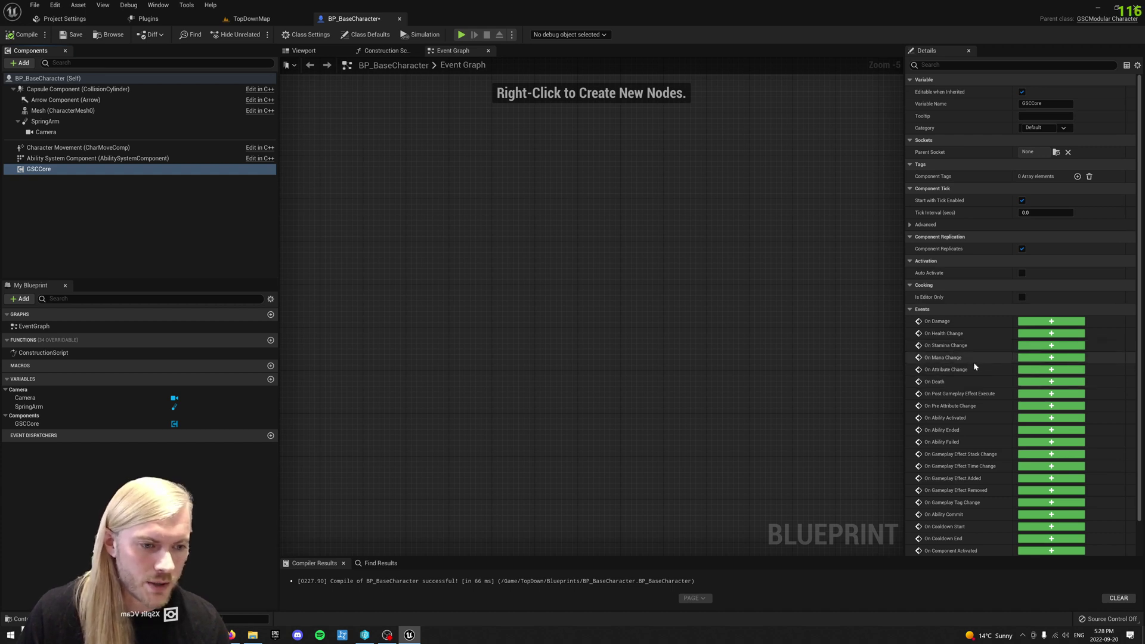
Add an On Attribute Change event wired into a Switch on Gameplay Attribute node.
{"action": "left_click", "coordinate": [1050, 369]}
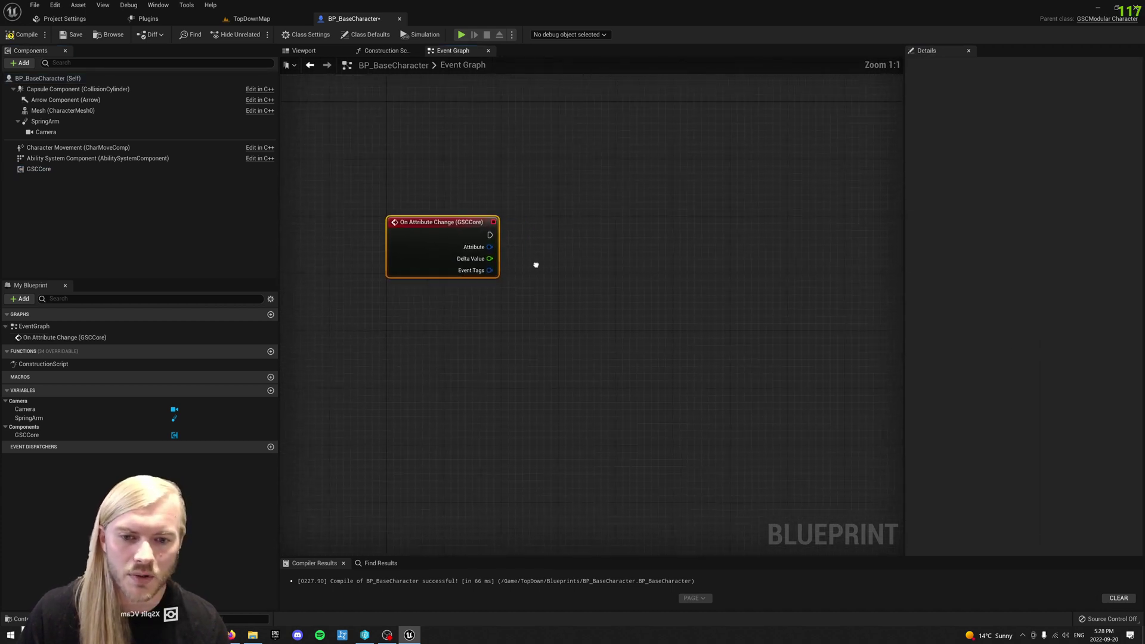
{"action": "right_click_drag", "start_coordinate": [535, 264], "coordinate": [513, 263]}
{"action": "type", "text": "sw"}
{"action": "left_click_drag", "start_coordinate": [516, 269], "coordinate": [560, 227]}
{"action": "left_click", "coordinate": [582, 331]}
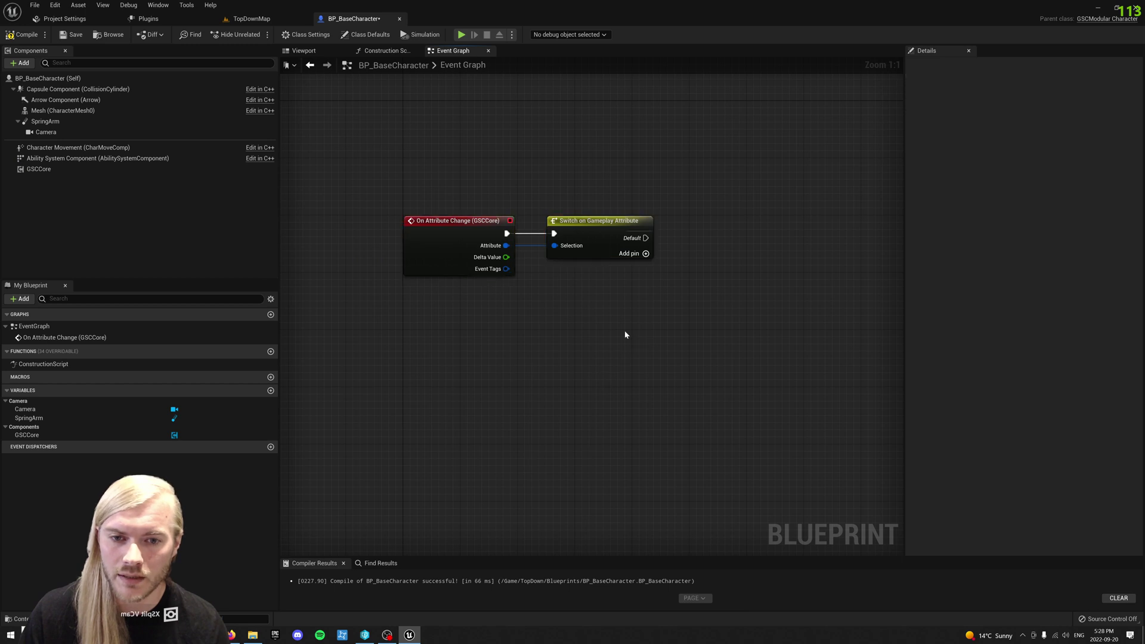
Box-select the On Attribute Change and Switch nodes to remove them.
{"action": "right_click_drag", "start_coordinate": [624, 332], "coordinate": [529, 281]}
{"action": "left_click_drag", "start_coordinate": [615, 324], "coordinate": [541, 332]}
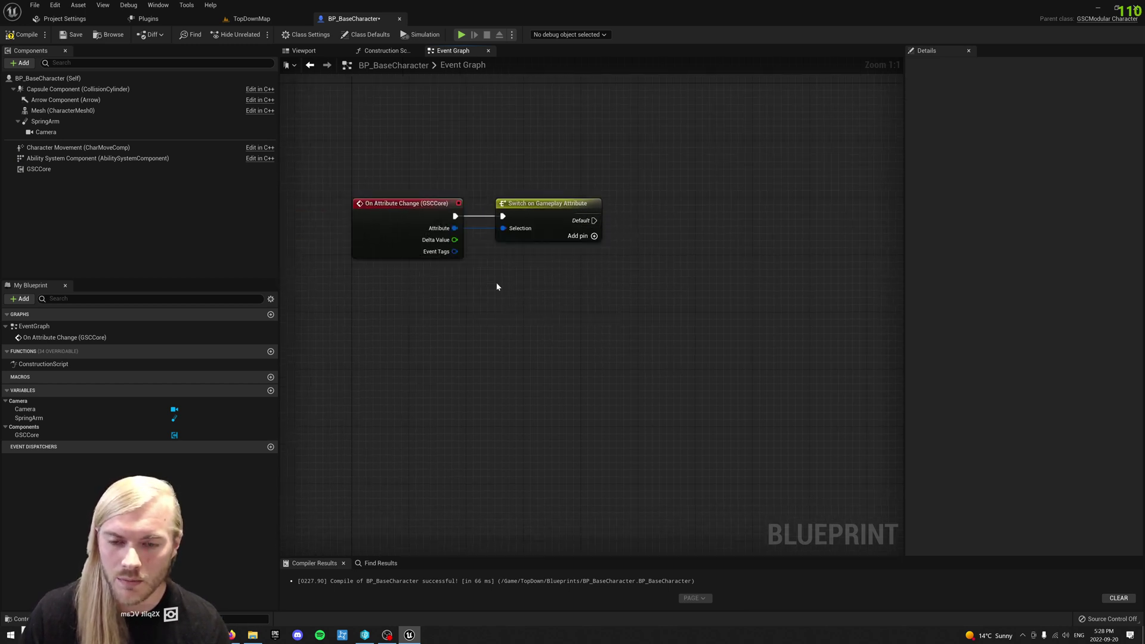
{"action": "left_click_drag", "start_coordinate": [325, 150], "coordinate": [497, 193]}
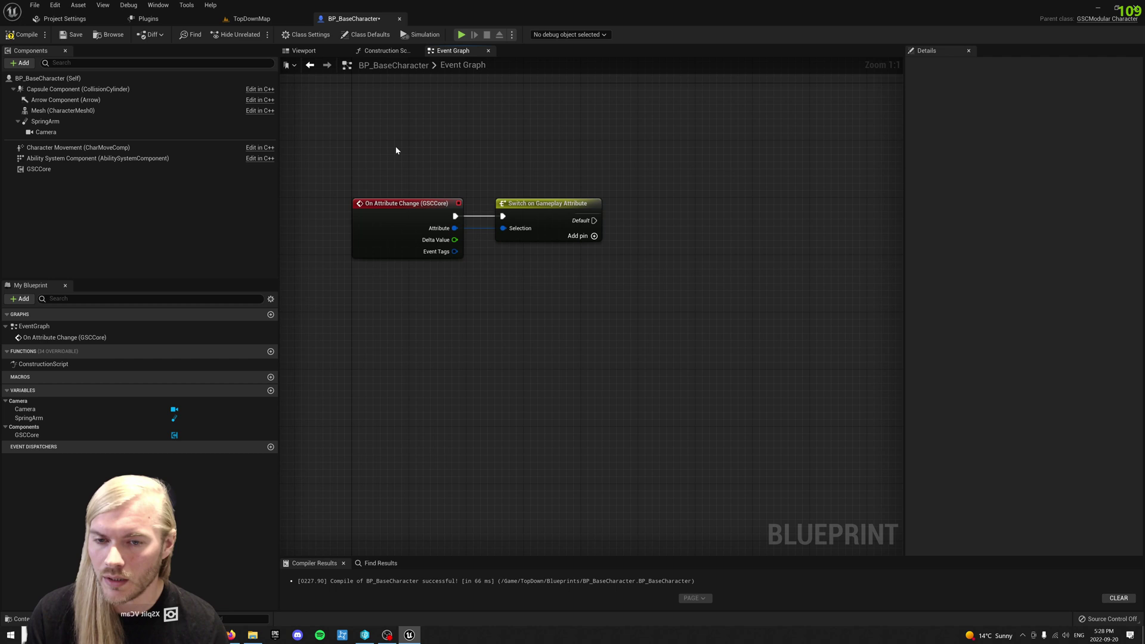
{"action": "left_click_drag", "start_coordinate": [396, 150], "coordinate": [634, 312]}
Delete the two test nodes from BP_BaseCharacter's graph and select the GSCCore component.
{"action": "key", "text": "Delete"}
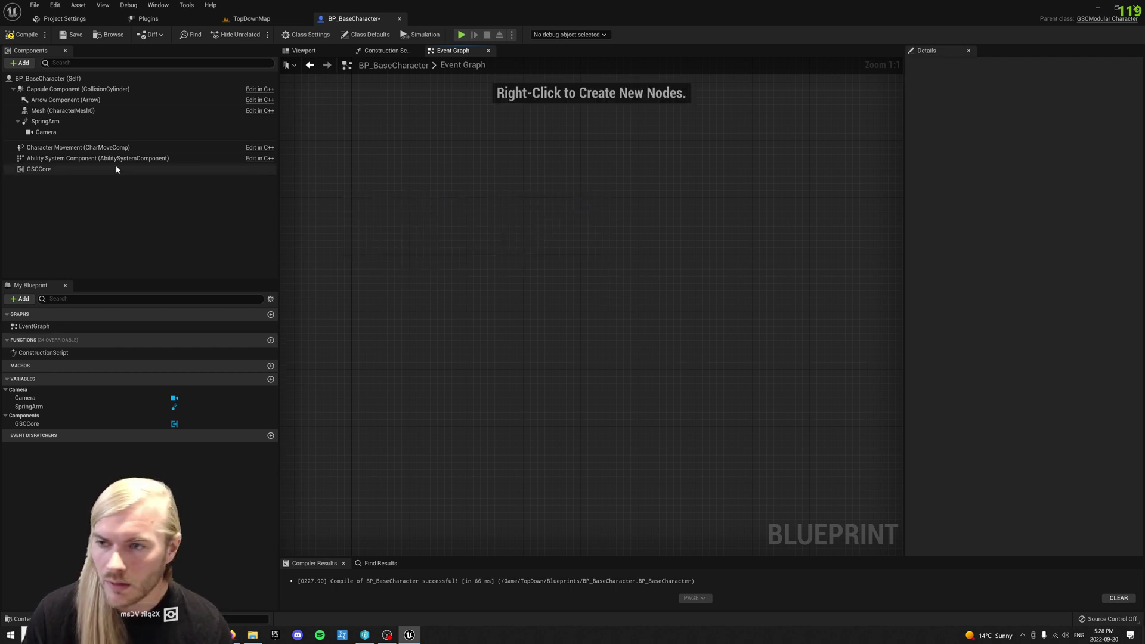
{"action": "left_click", "coordinate": [116, 169]}
{"action": "scroll", "coordinate": [1001, 439], "scroll_direction": "down", "scroll_amount": 3}
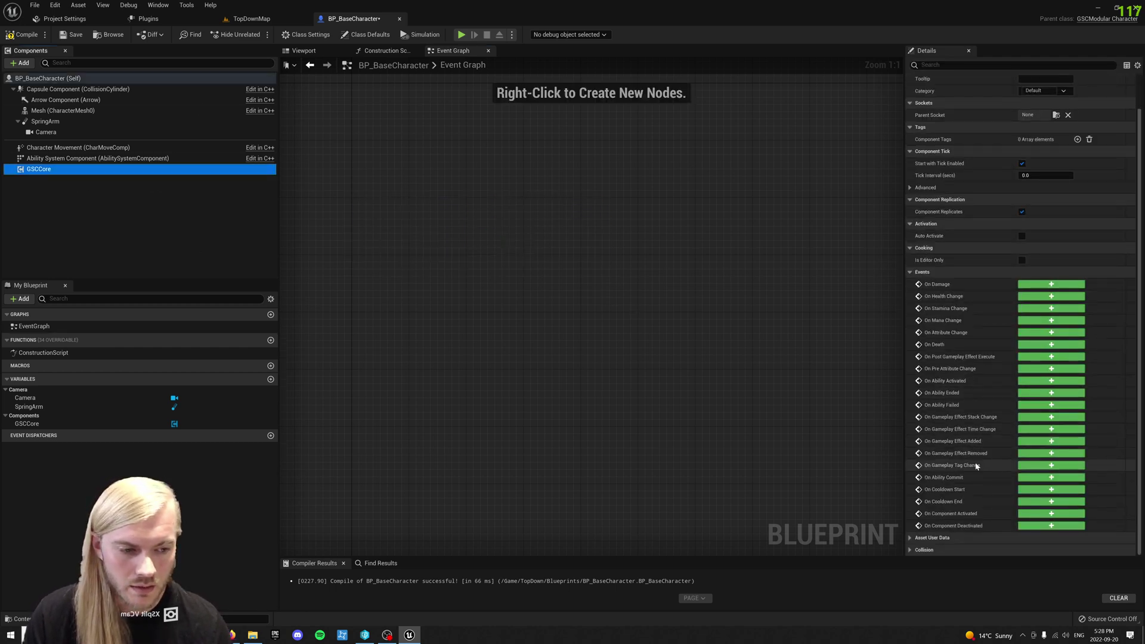
{"action": "scroll", "coordinate": [981, 441], "scroll_direction": "up", "scroll_amount": 1}
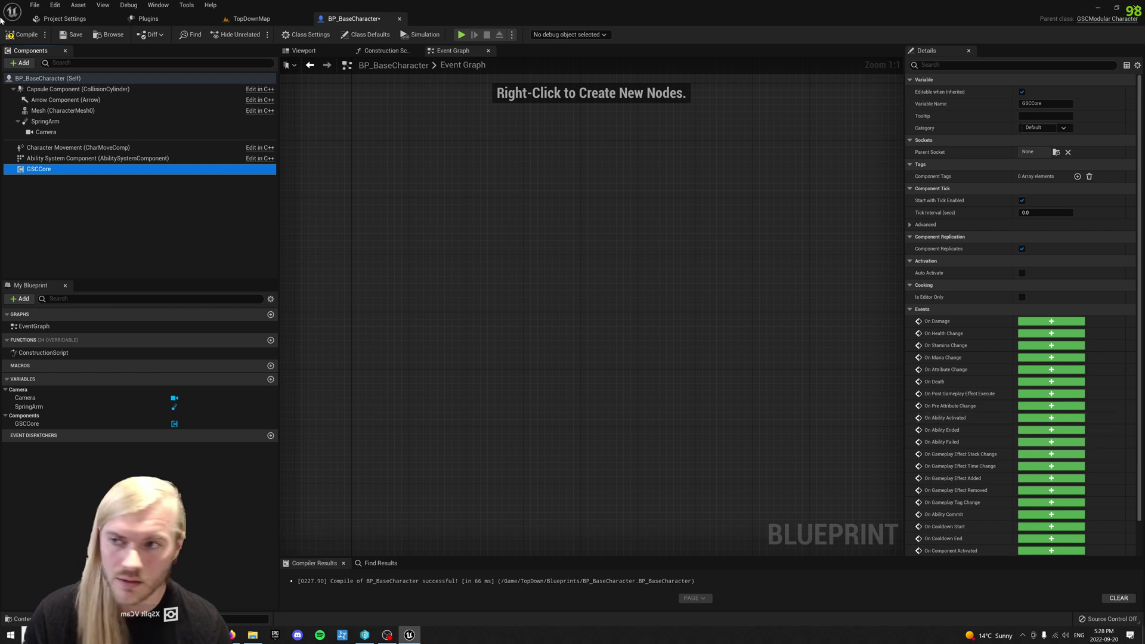
Compile and save BP_BaseCharacter, then review Class Defaults and the Ability System Component's empty settings.
{"action": "left_click", "coordinate": [24, 35]}
{"action": "left_click", "coordinate": [75, 35]}
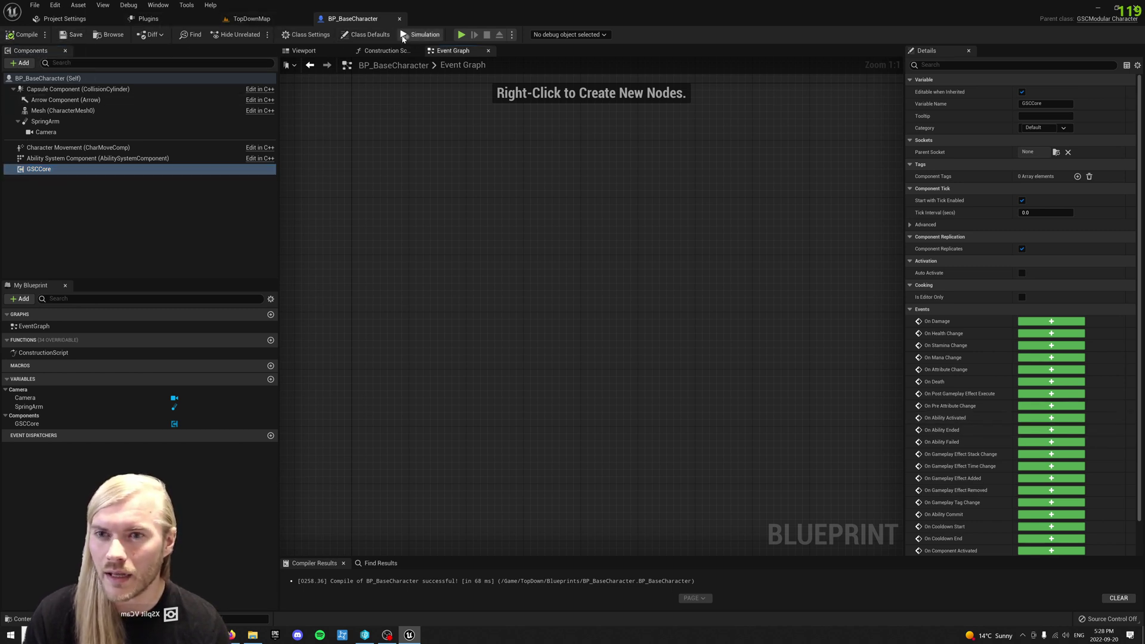
{"action": "left_click", "coordinate": [365, 35]}
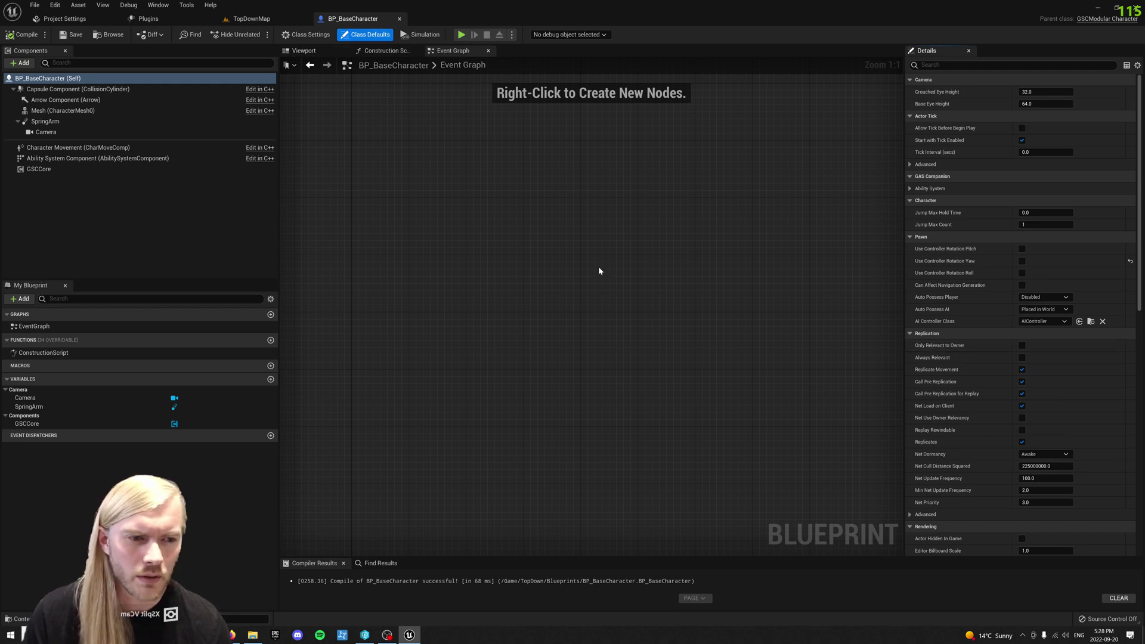
{"action": "left_click", "coordinate": [84, 159]}
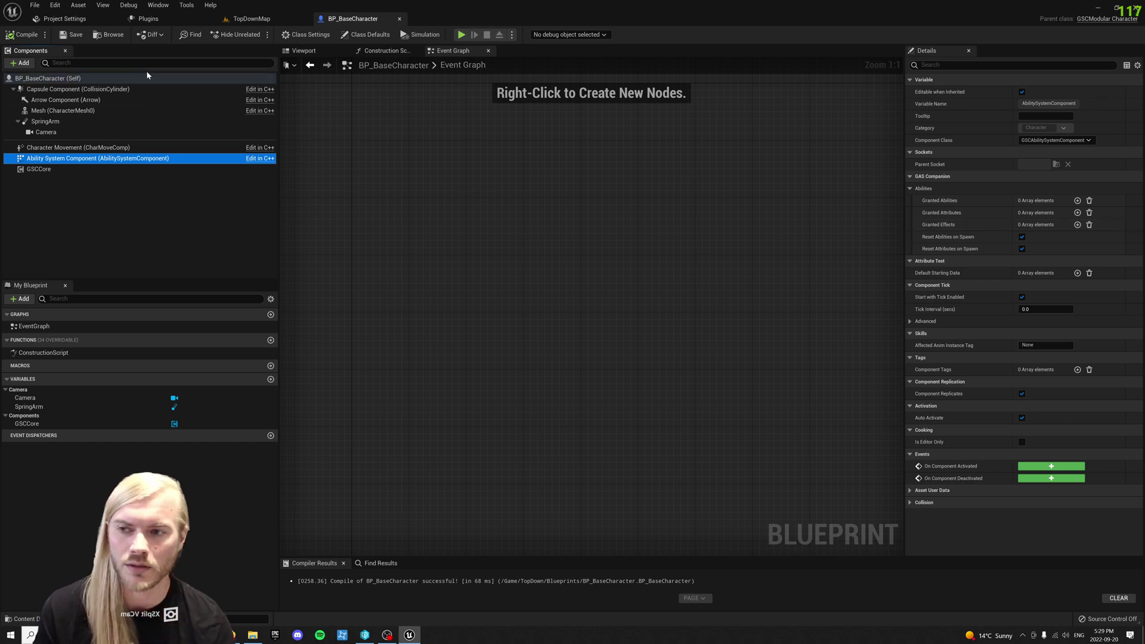
Open BP_PlayerCharacter, set its Mesh component's Skeletal Mesh to SKM_Manny, and compile and save.
{"action": "left_click", "coordinate": [399, 21]}
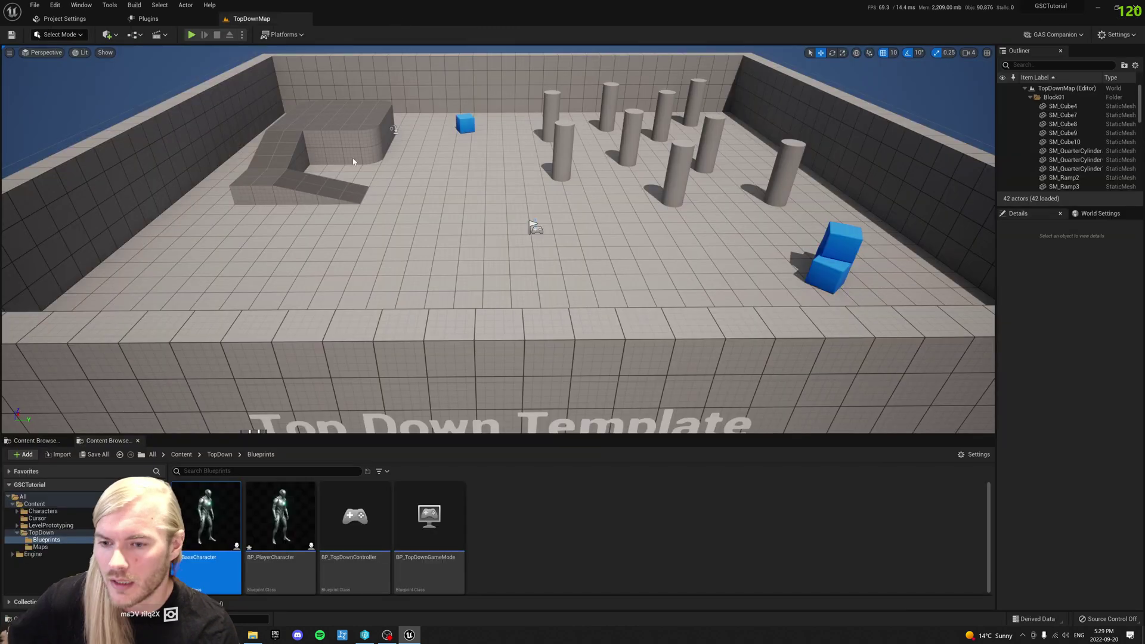
{"action": "double_click", "coordinate": [285, 519]}
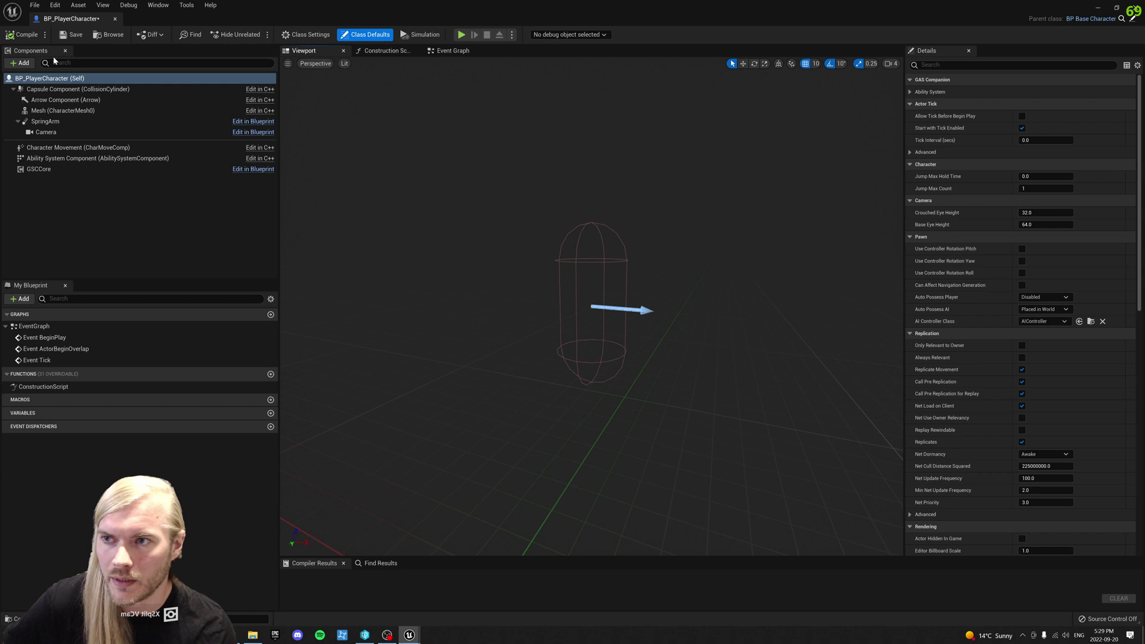
{"action": "left_click", "coordinate": [60, 110]}
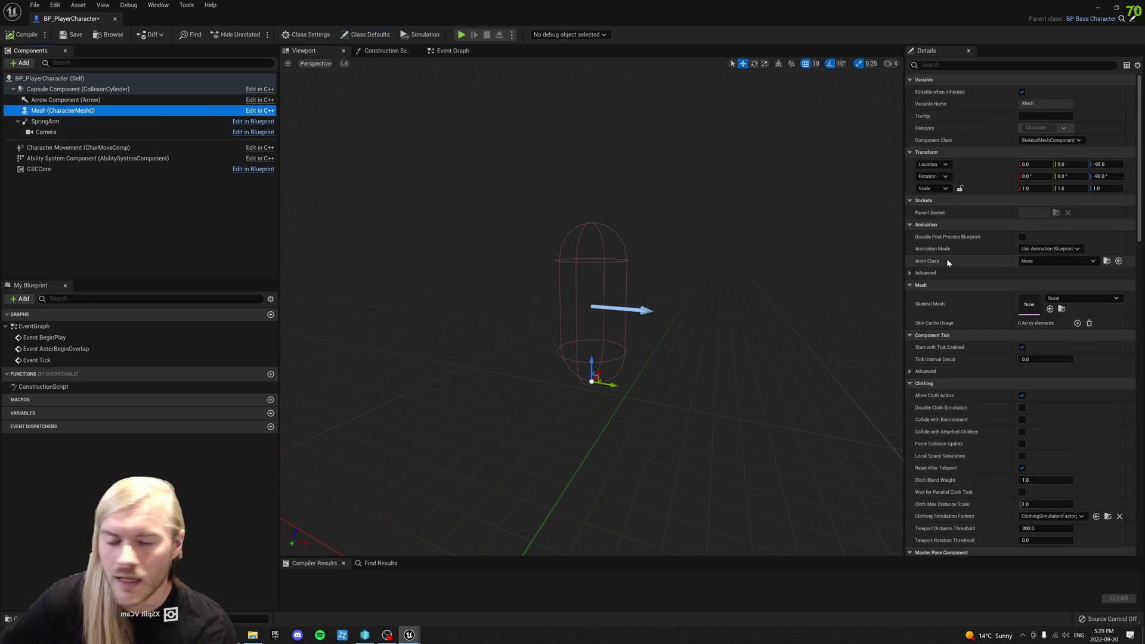
{"action": "left_click", "coordinate": [1071, 300]}
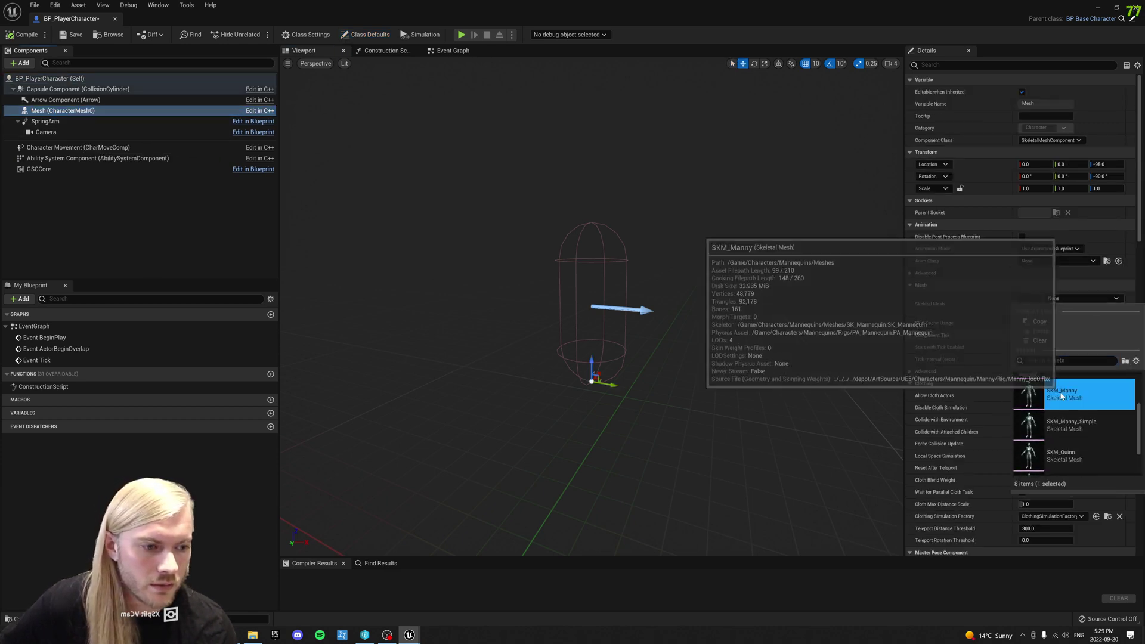
{"action": "left_click", "coordinate": [1060, 394]}
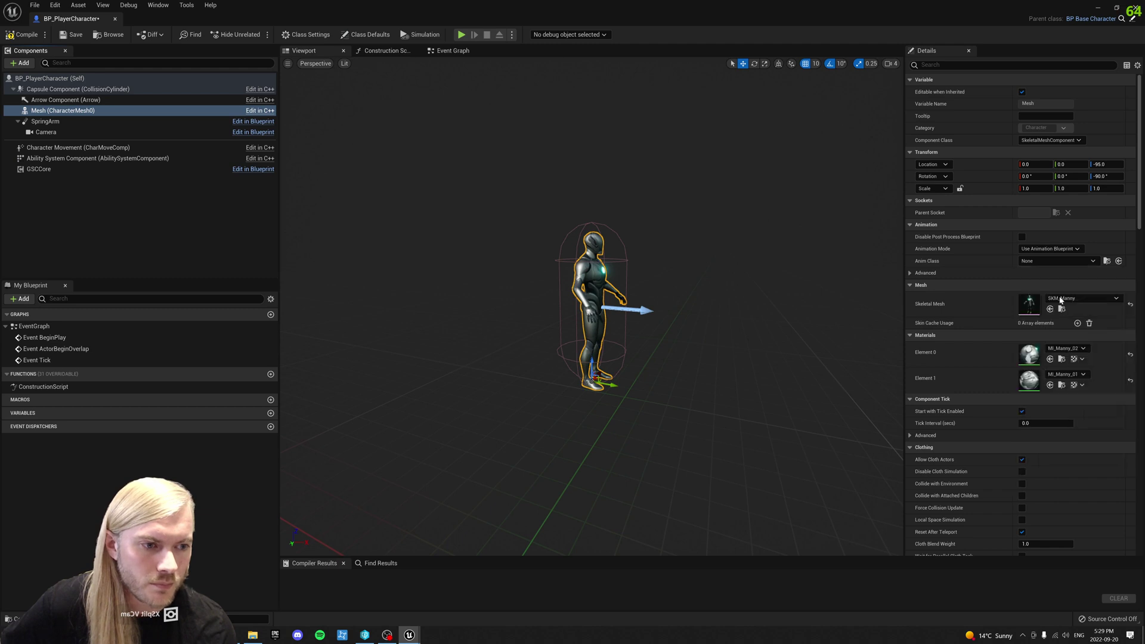
{"action": "left_click", "coordinate": [24, 34]}
{"action": "left_click", "coordinate": [74, 34]}
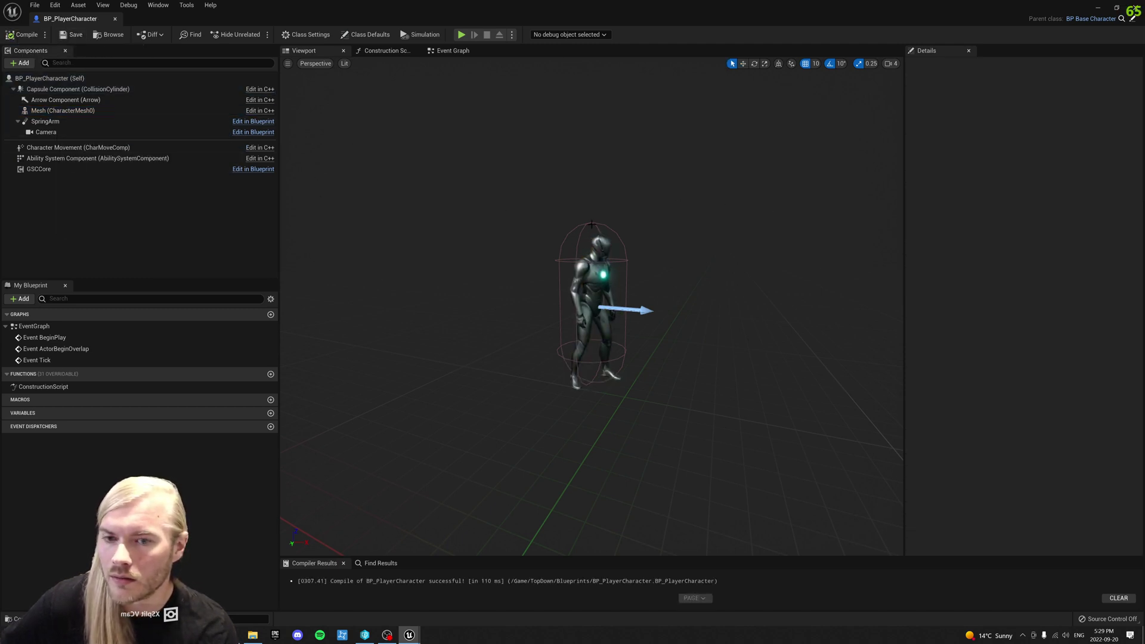
{"action": "right_click_drag", "start_coordinate": [590, 298], "coordinate": [611, 250]}
Add a Granted Attributes entry with Attribute Set GSCAttributeSet on the Ability System Component.
{"action": "left_click", "coordinate": [74, 159]}
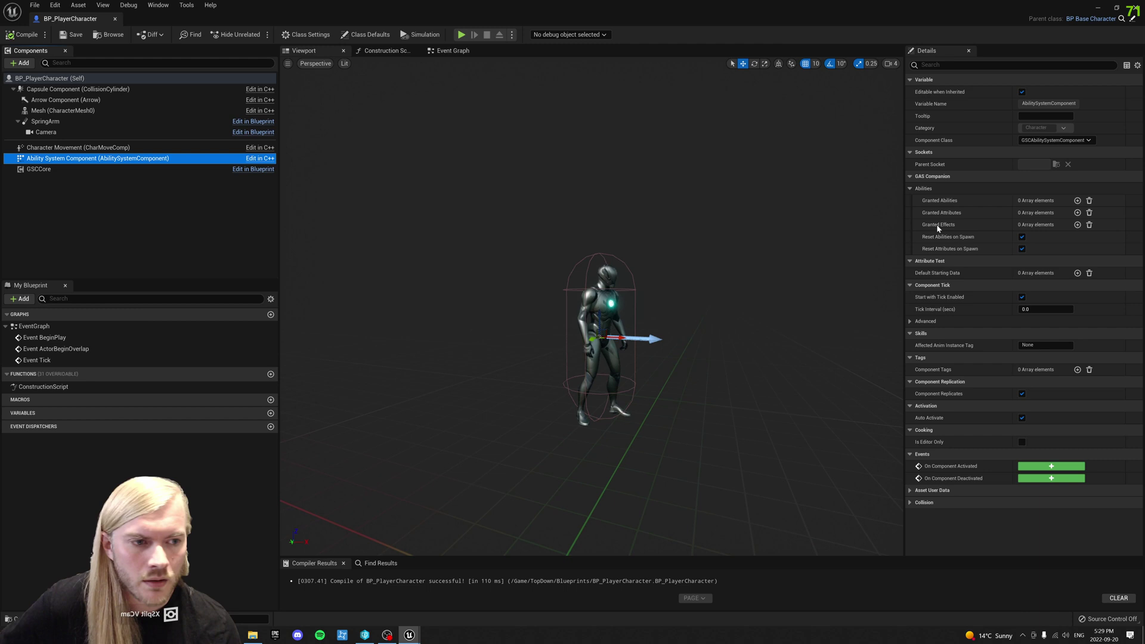
{"action": "left_click", "coordinate": [1077, 213]}
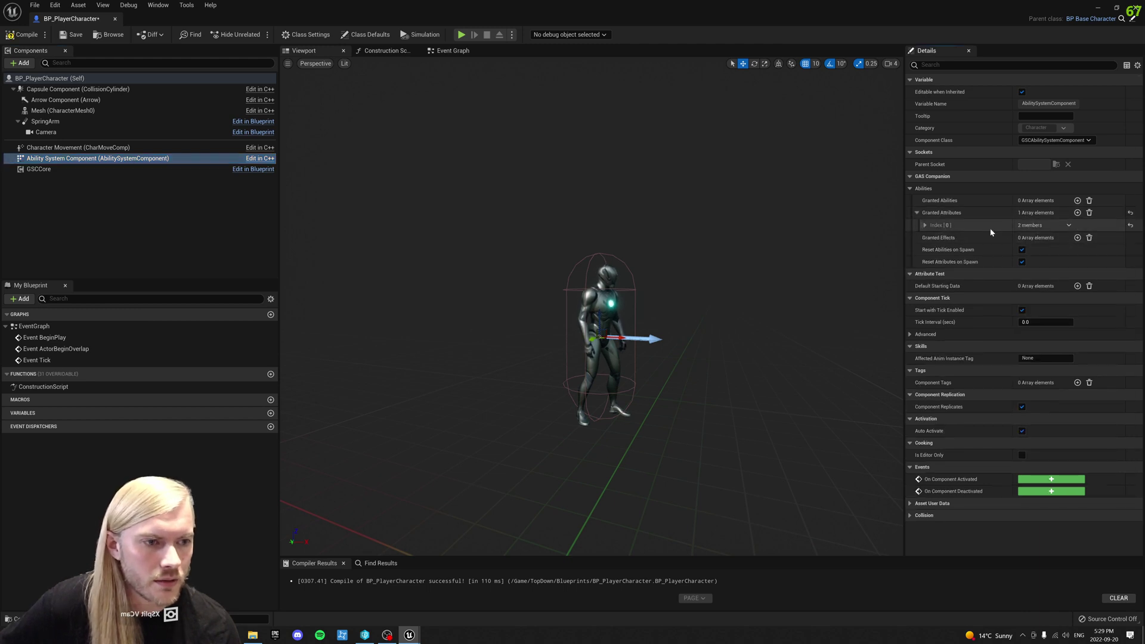
{"action": "left_click", "coordinate": [924, 225]}
{"action": "left_click", "coordinate": [1029, 237]}
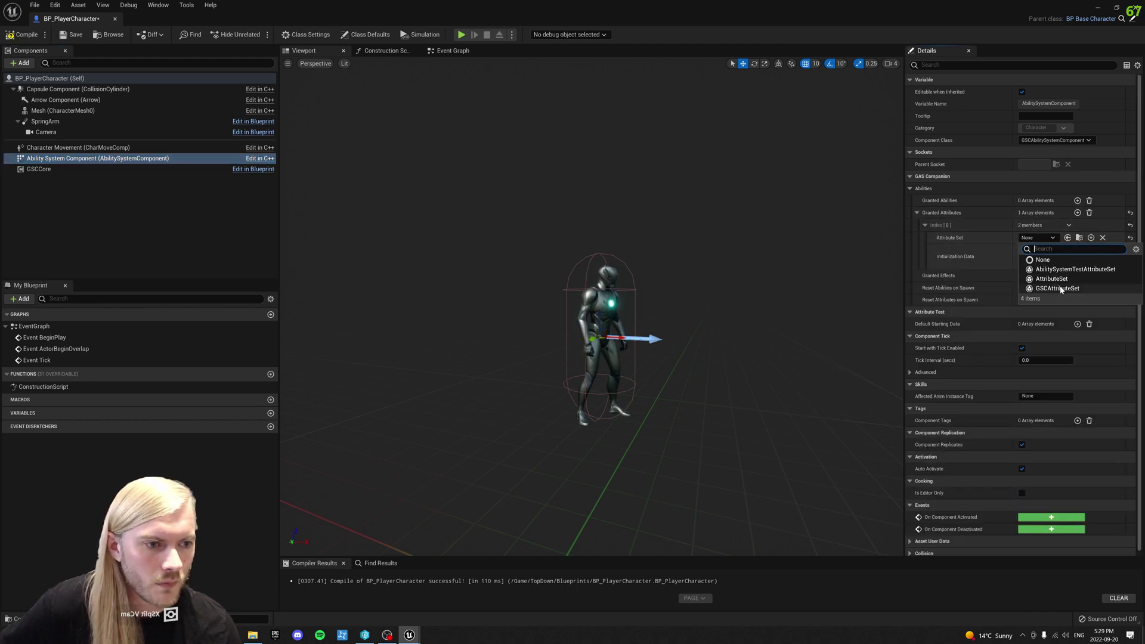
{"action": "left_click", "coordinate": [1049, 288]}
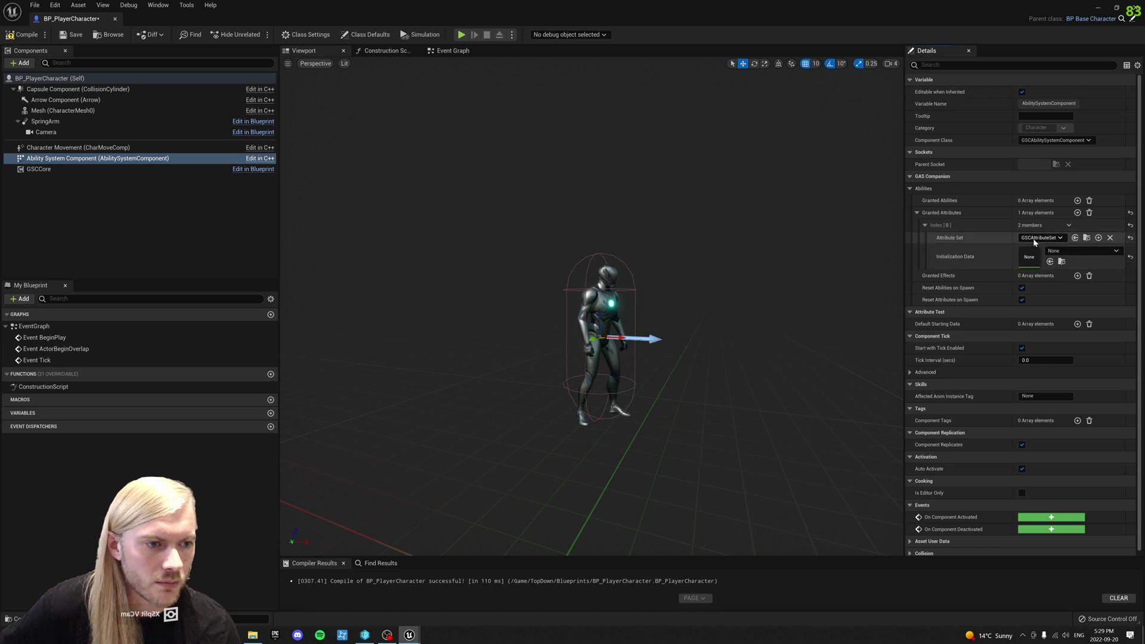
Create a new PlayerStats data table with AttributeMetaData row structure as its Initialization Data.
{"action": "left_click", "coordinate": [1060, 251]}
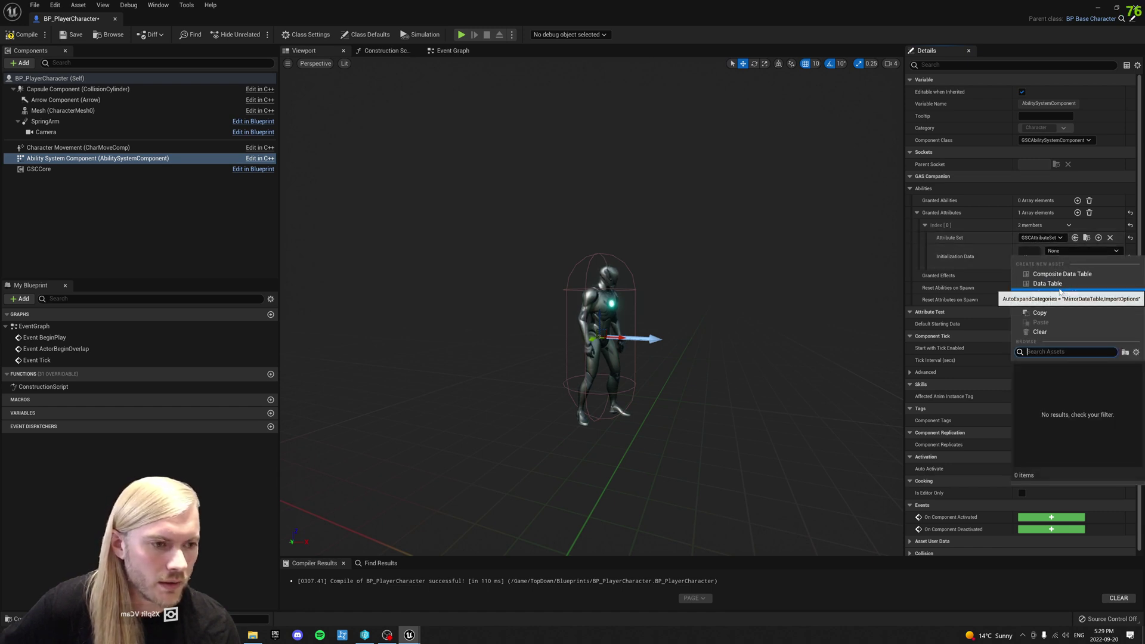
{"action": "left_click", "coordinate": [1047, 283]}
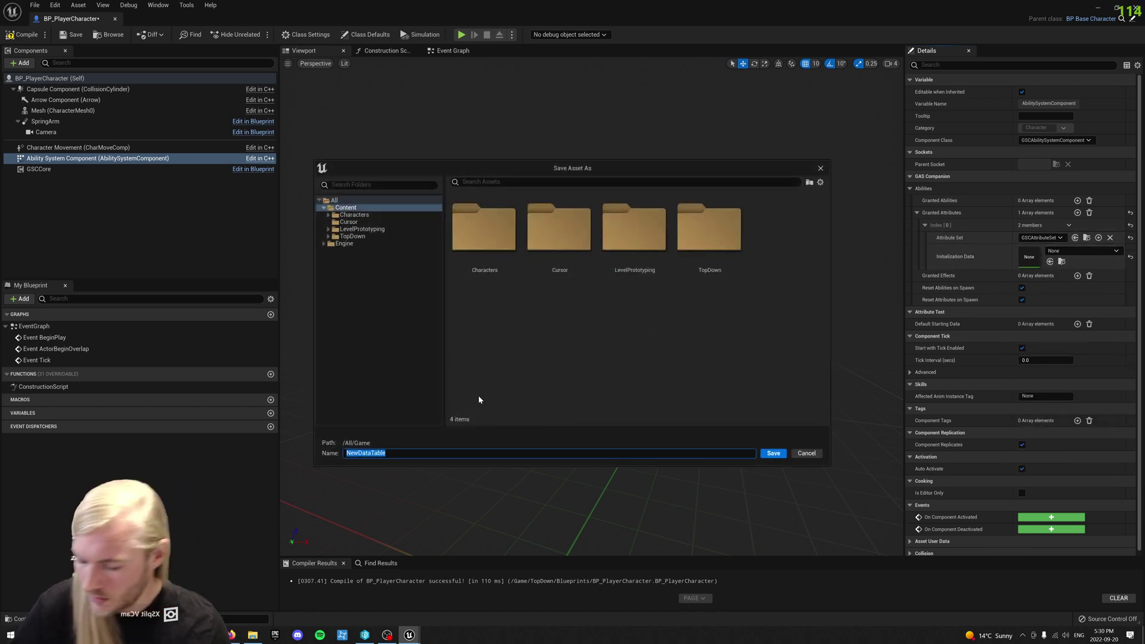
{"action": "type", "text": "PlayerStats"}
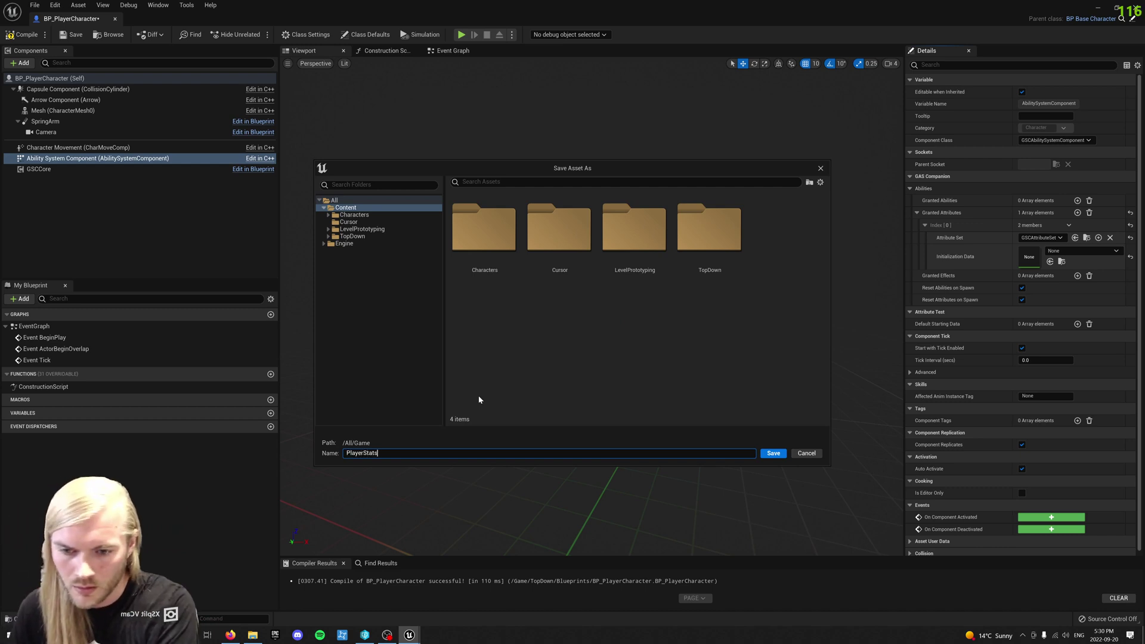
{"action": "key", "text": "Return"}
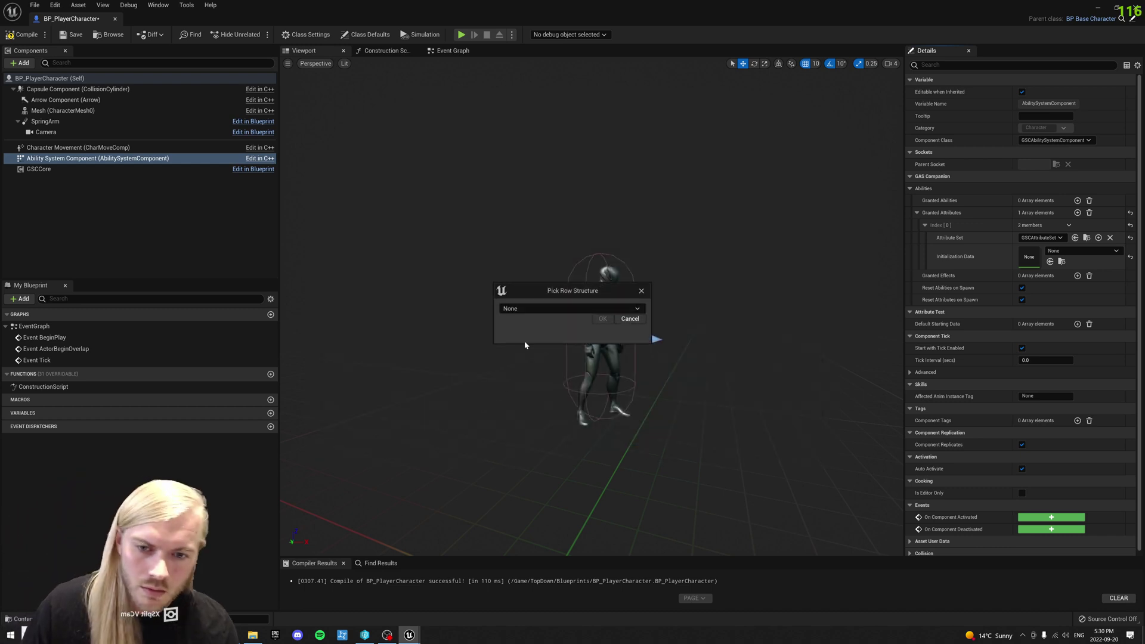
{"action": "left_click", "coordinate": [523, 307]}
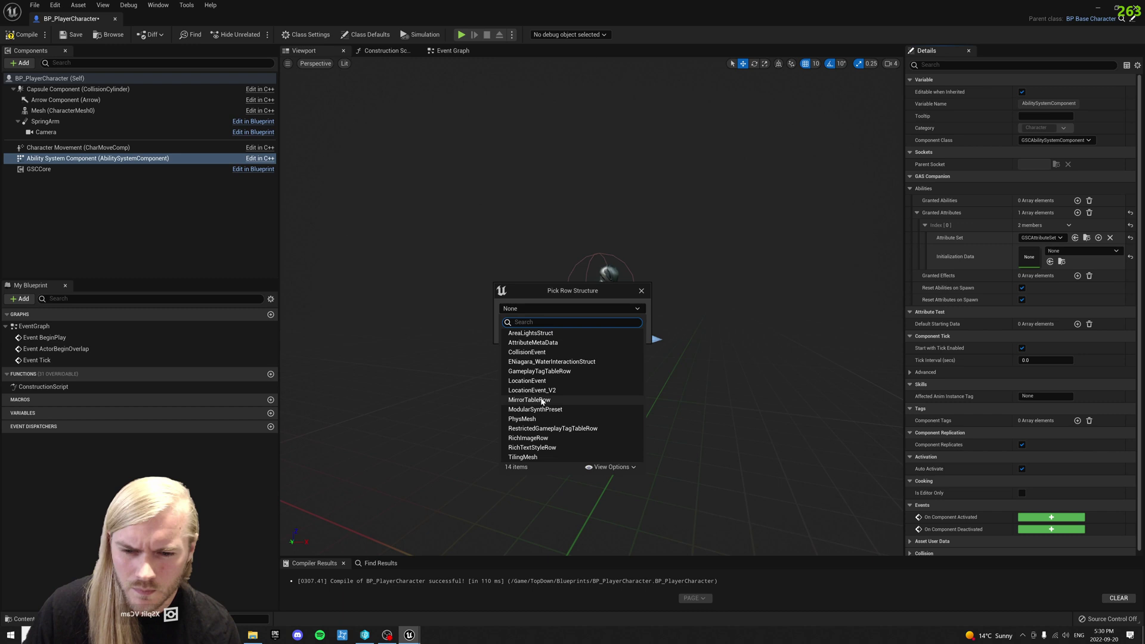
{"action": "key", "text": "Escape"}
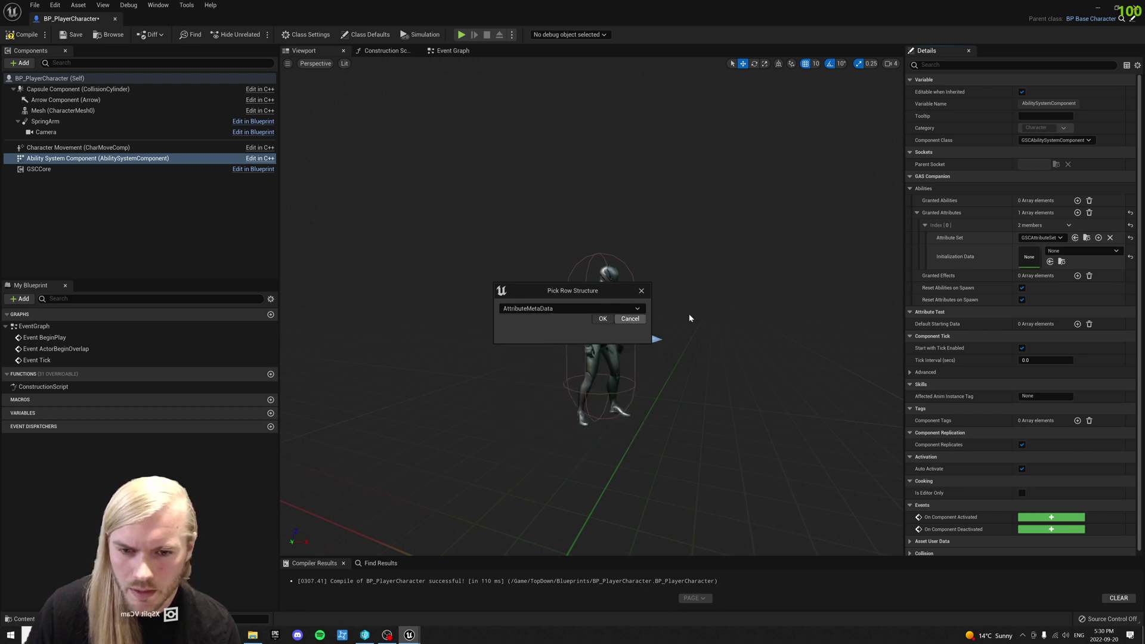
{"action": "left_click", "coordinate": [602, 319]}
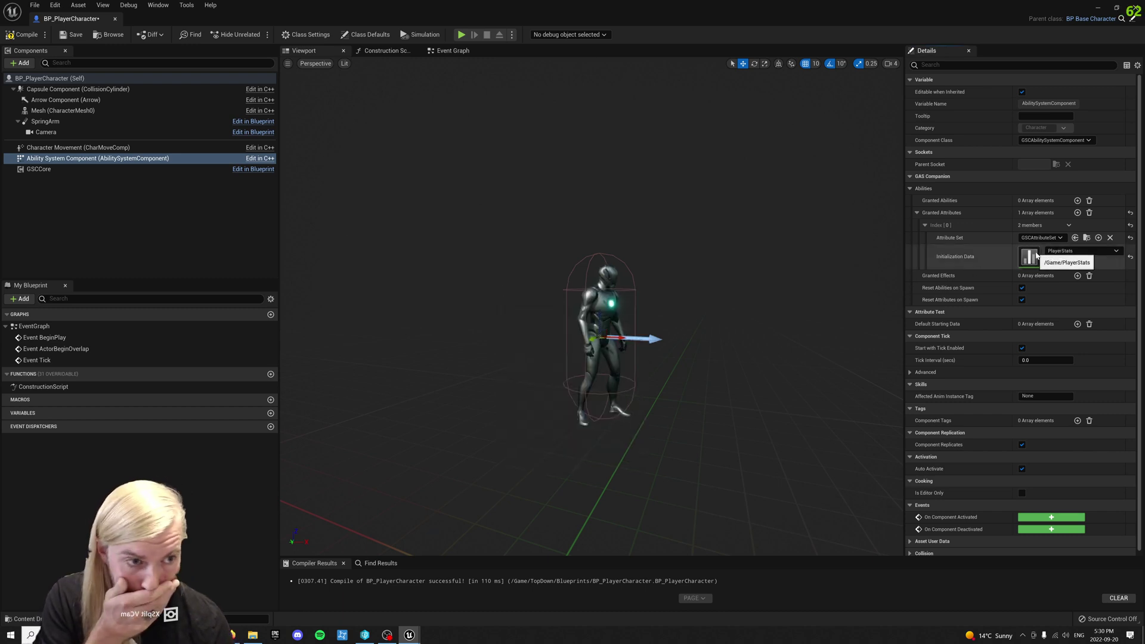
Open the PlayerStats data table, add a NewRow, and widen the Row Name column.
{"action": "double_click", "coordinate": [1035, 255]}
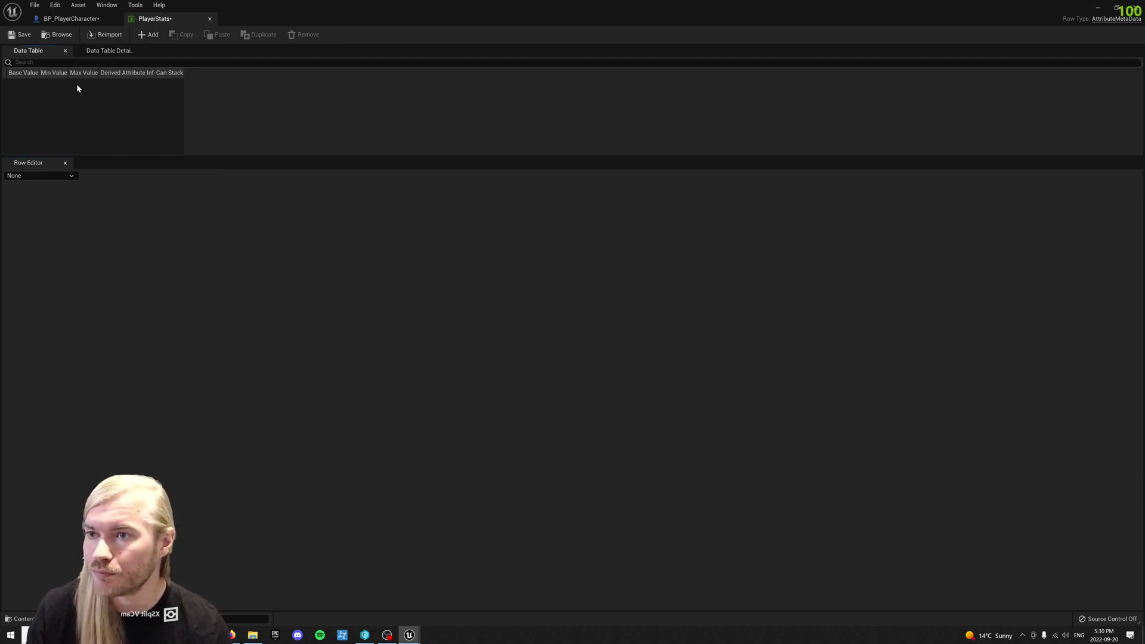
{"action": "left_click", "coordinate": [148, 35]}
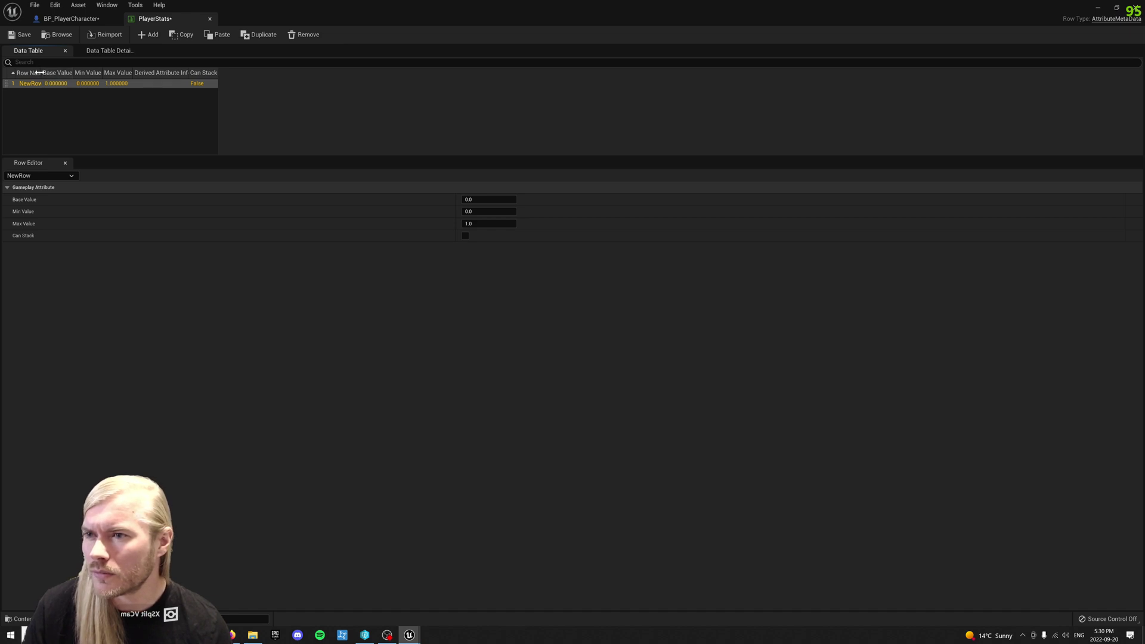
{"action": "left_click_drag", "start_coordinate": [39, 73], "coordinate": [146, 72]}
{"action": "left_click", "coordinate": [73, 123]}
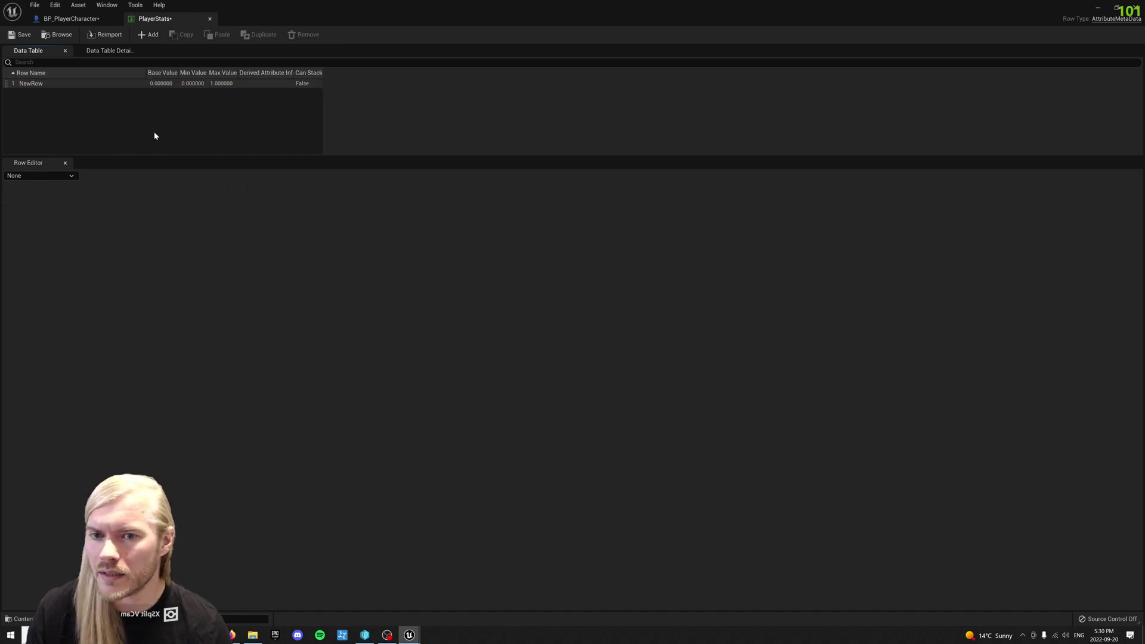
In the GAS Companion docs, scroll to Initialization with Data Table and select the GSCAttributeSet.Health example.
{"action": "left_click", "coordinate": [232, 635]}
{"action": "scroll", "coordinate": [502, 435], "scroll_direction": "down", "scroll_amount": 5}
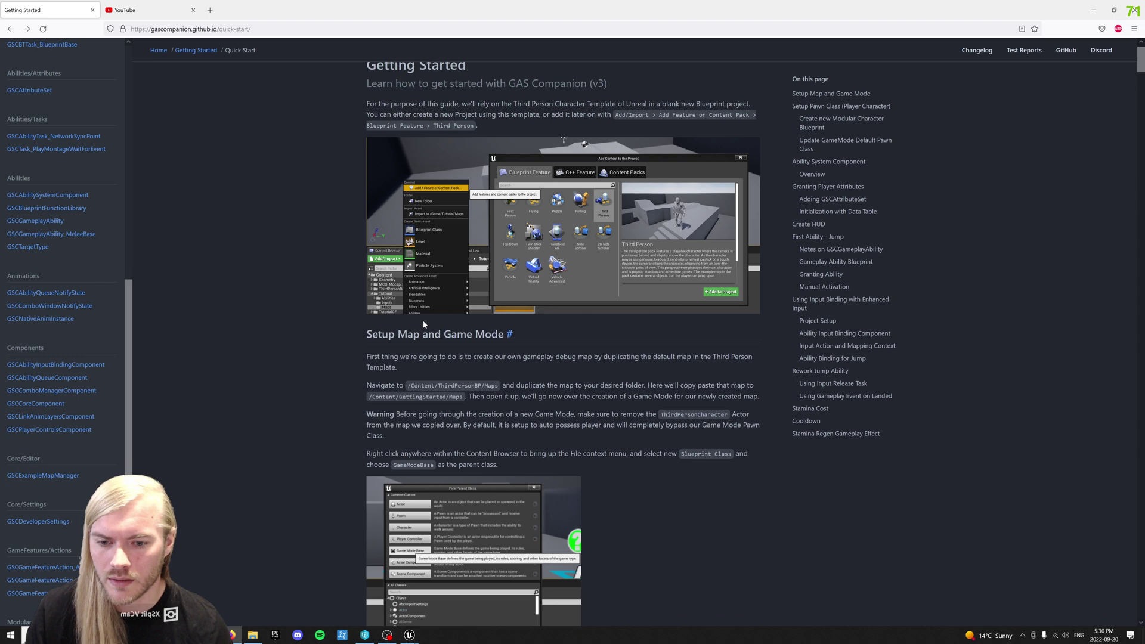
{"action": "scroll", "coordinate": [174, 319], "scroll_direction": "down", "scroll_amount": 10}
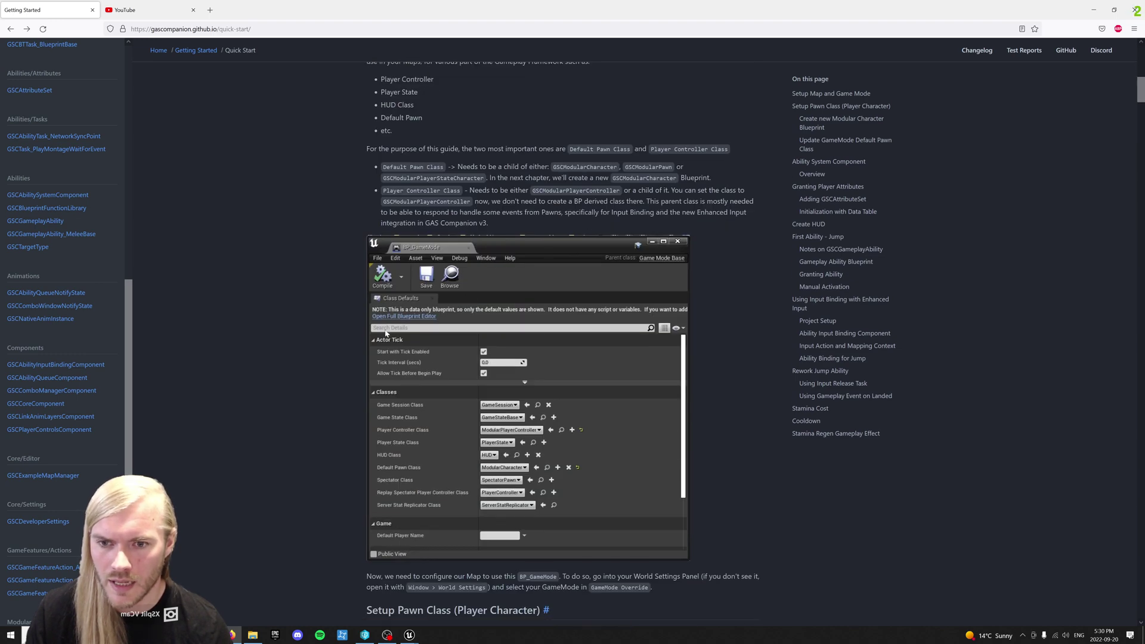
{"action": "scroll", "coordinate": [508, 331], "scroll_direction": "down", "scroll_amount": 12}
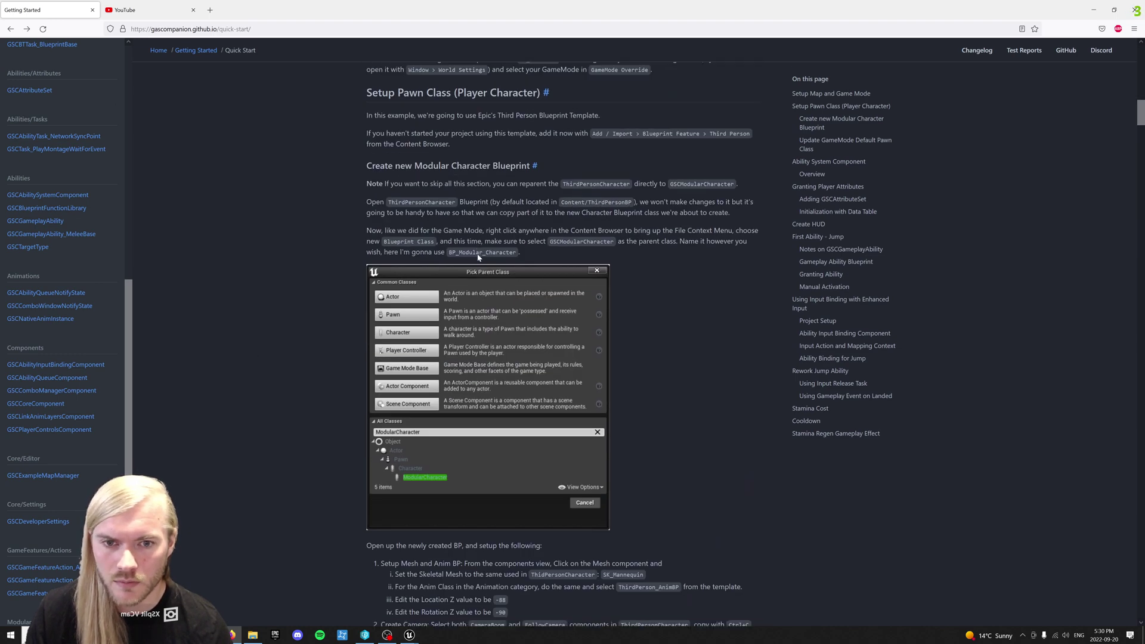
{"action": "scroll", "coordinate": [514, 338], "scroll_direction": "down", "scroll_amount": 5}
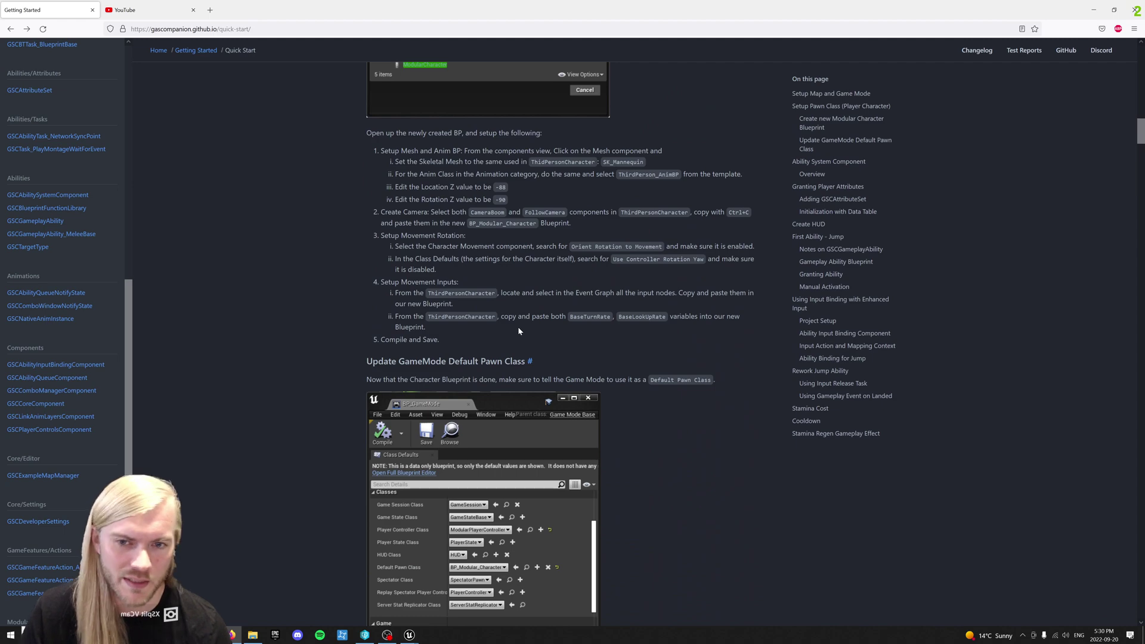
{"action": "scroll", "coordinate": [658, 314], "scroll_direction": "down", "scroll_amount": 10}
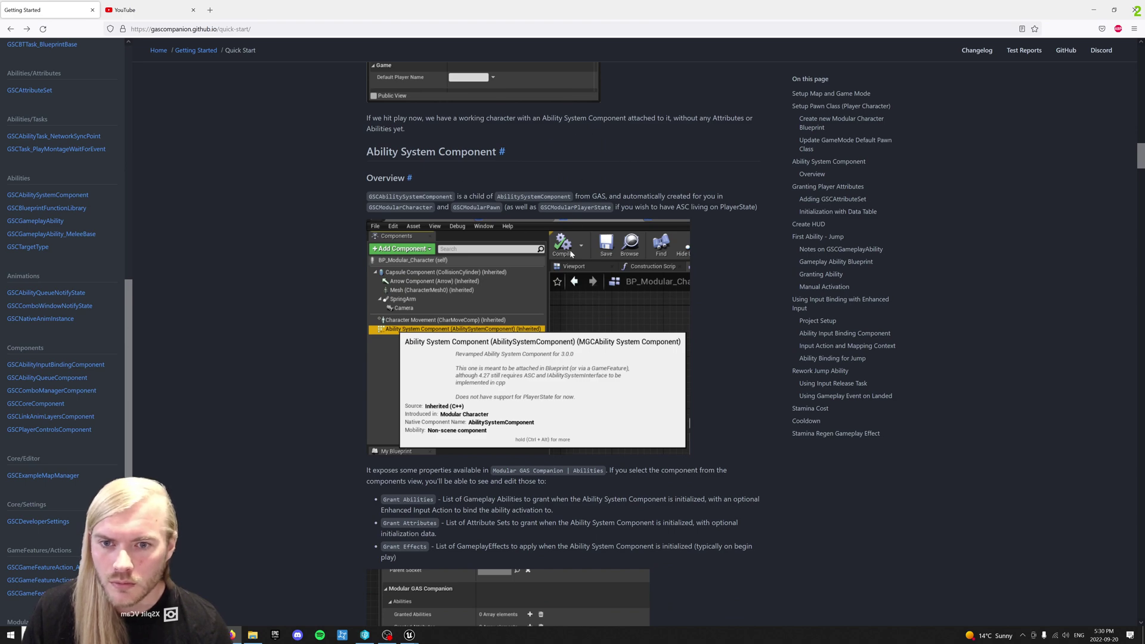
{"action": "scroll", "coordinate": [272, 261], "scroll_direction": "down", "scroll_amount": 6}
{"action": "scroll", "coordinate": [596, 412], "scroll_direction": "down", "scroll_amount": 11}
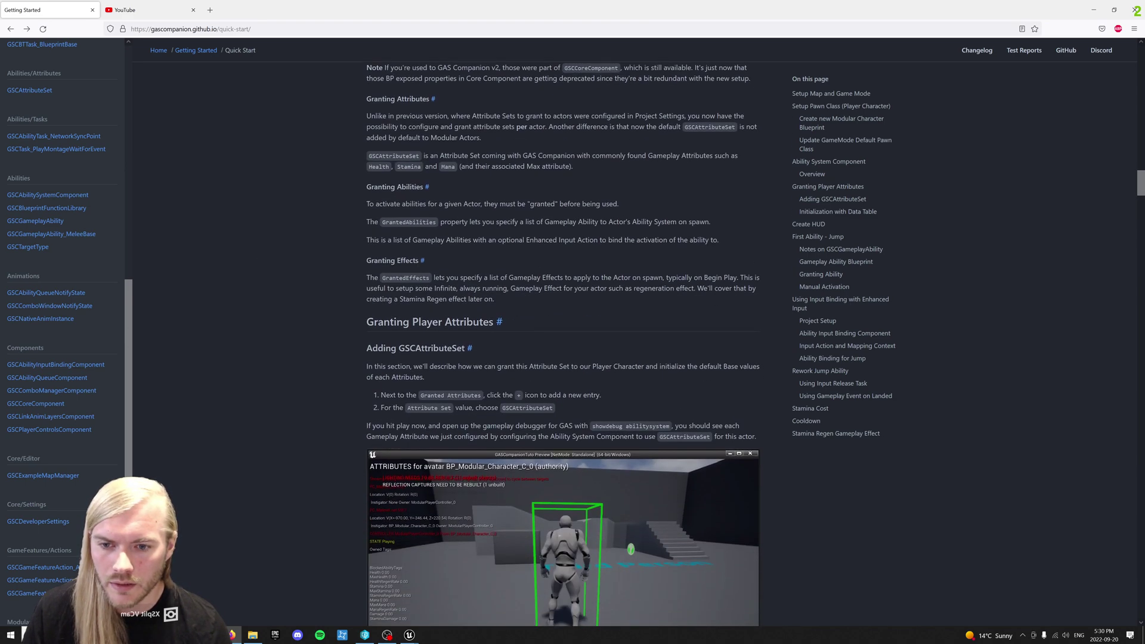
{"action": "scroll", "coordinate": [596, 412], "scroll_direction": "down", "scroll_amount": 2}
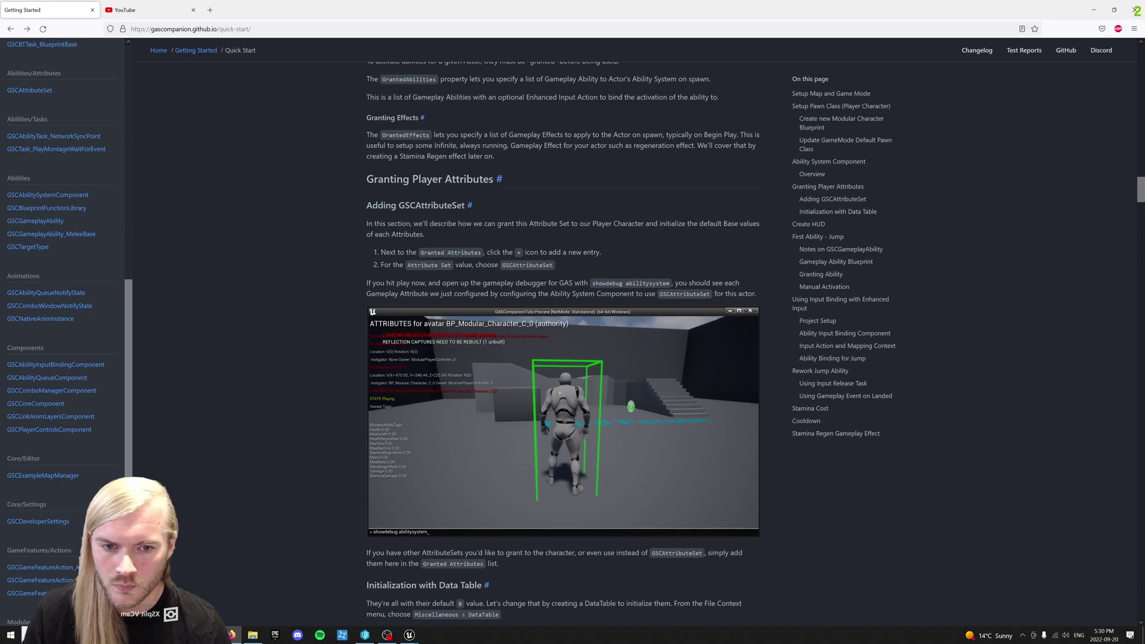
{"action": "scroll", "coordinate": [562, 344], "scroll_direction": "down", "scroll_amount": 4}
{"action": "scroll", "coordinate": [327, 350], "scroll_direction": "down", "scroll_amount": 9}
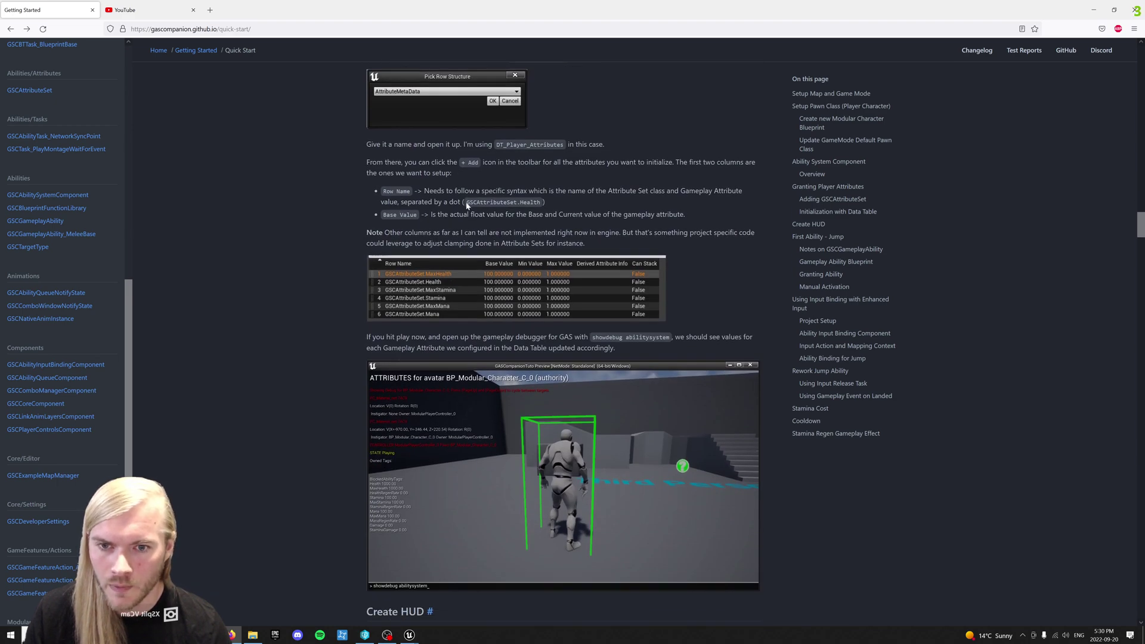
{"action": "left_click_drag", "start_coordinate": [466, 202], "coordinate": [540, 202]}
{"action": "key", "text": "ctrl+c"}
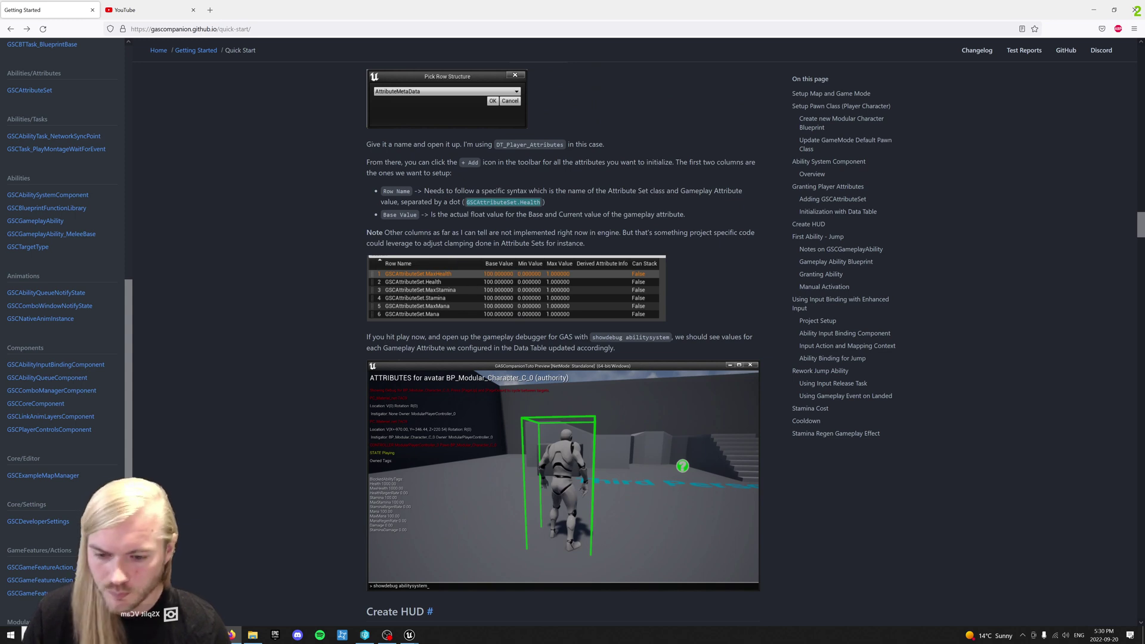
Rename the first PlayerStats row to GSCAttributeSet.Health by pasting the copied name.
{"action": "mouse_move", "coordinate": [409, 634]}
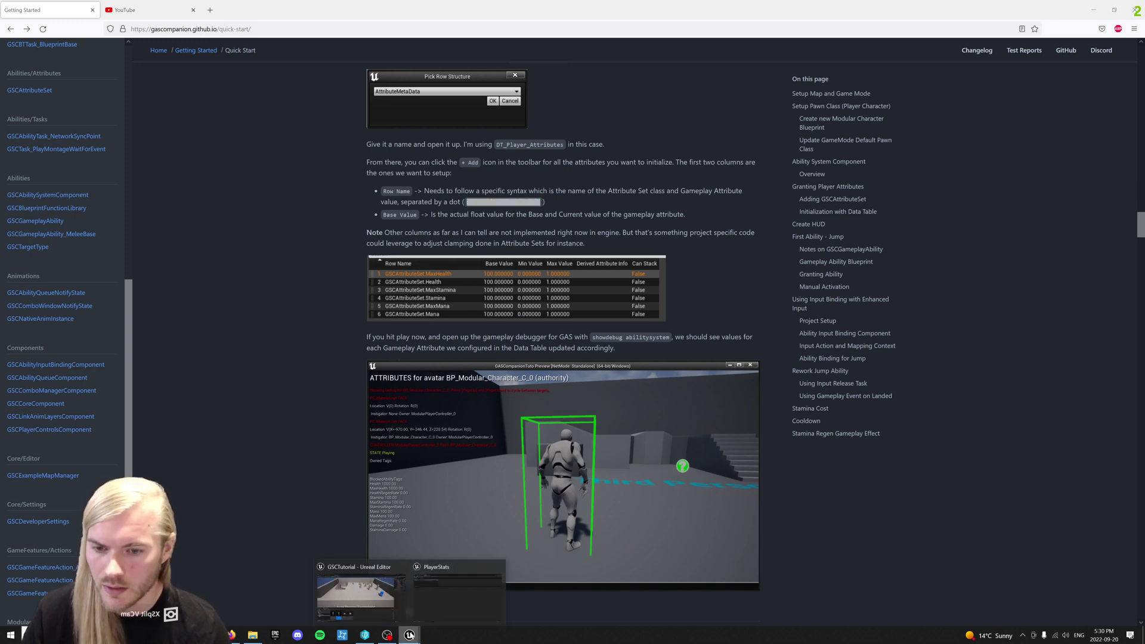
{"action": "left_click", "coordinate": [444, 600]}
{"action": "double_click", "coordinate": [43, 84]}
{"action": "key", "text": "ctrl+v"}
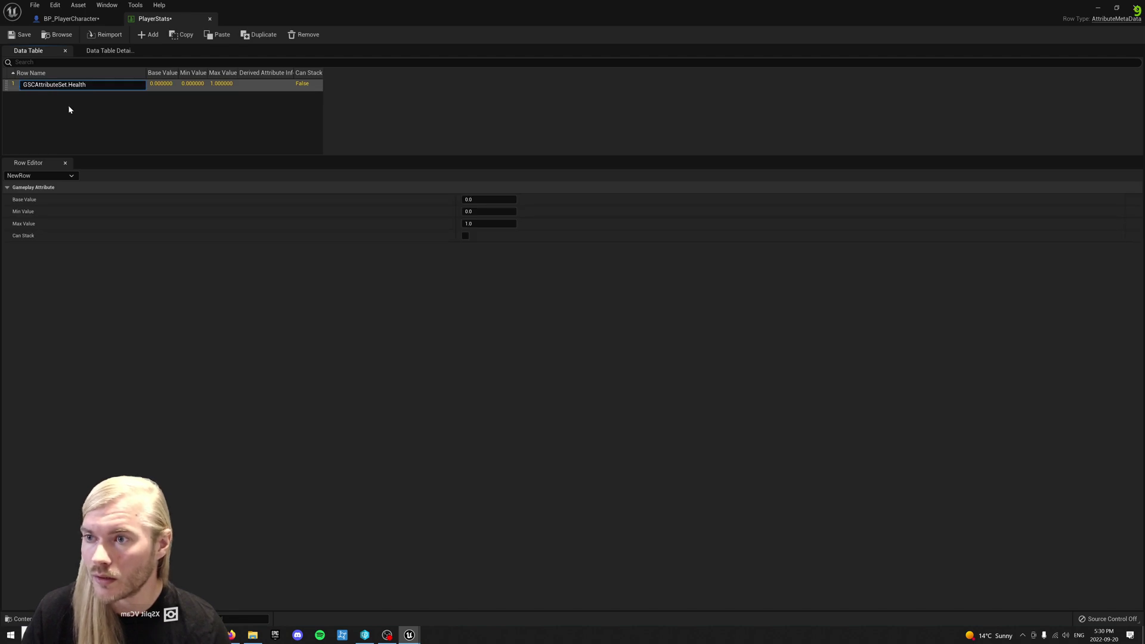
{"action": "key", "text": "Return"}
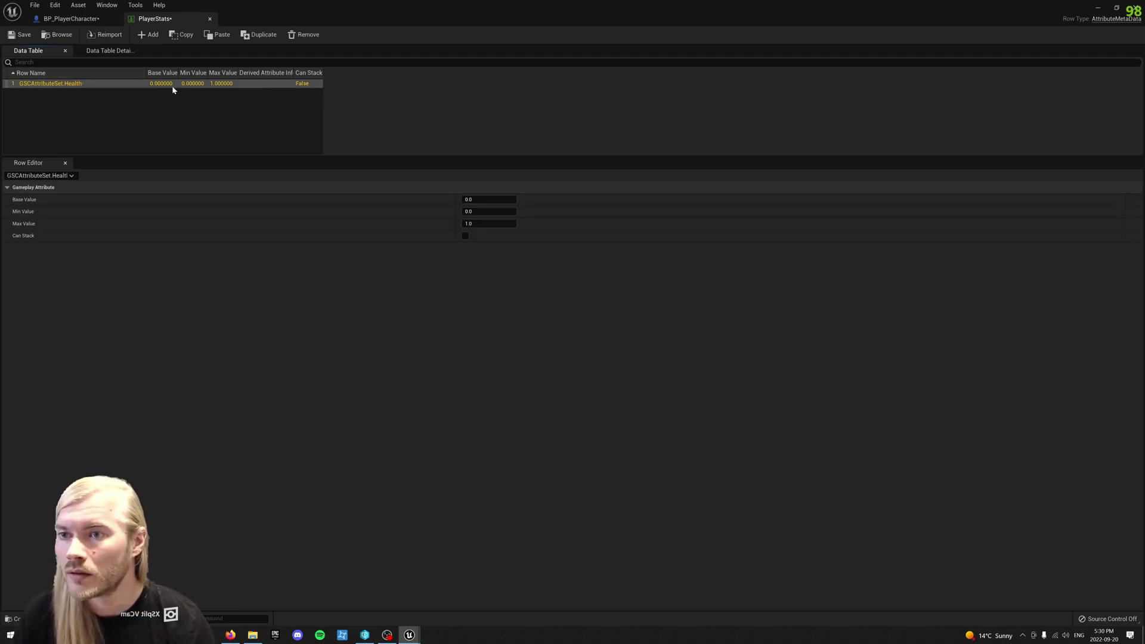
Set the GSCAttributeSet.Health row's Base Value to 100.
{"action": "left_click", "coordinate": [465, 199]}
{"action": "type", "text": "10"}
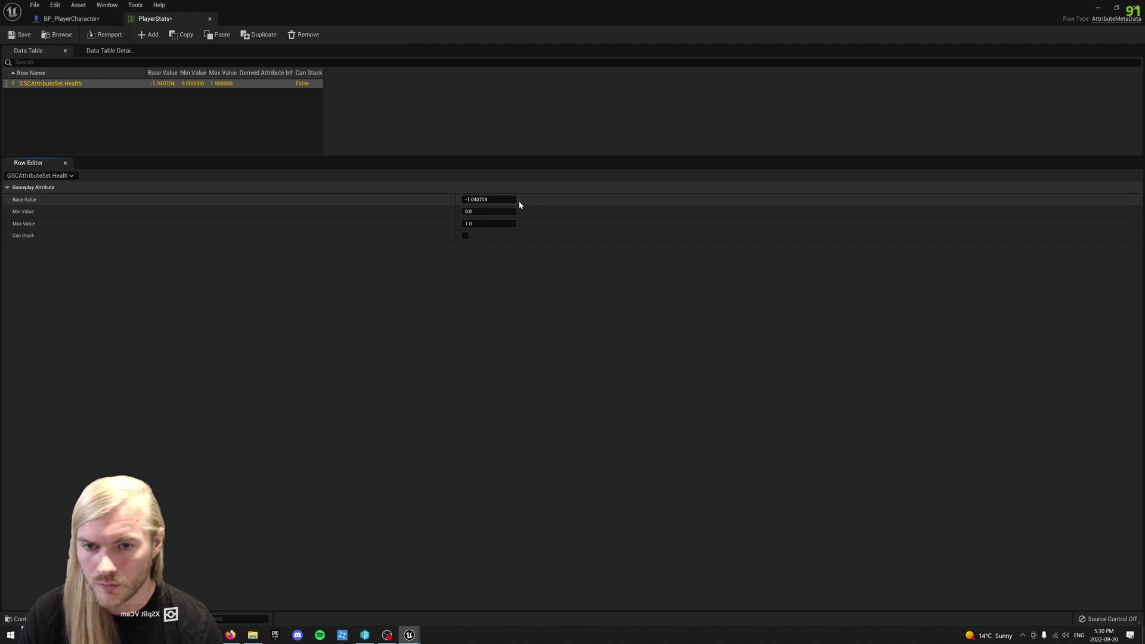
{"action": "type", "text": "0"}
{"action": "key", "text": "Return"}
{"action": "left_click", "coordinate": [170, 95]}
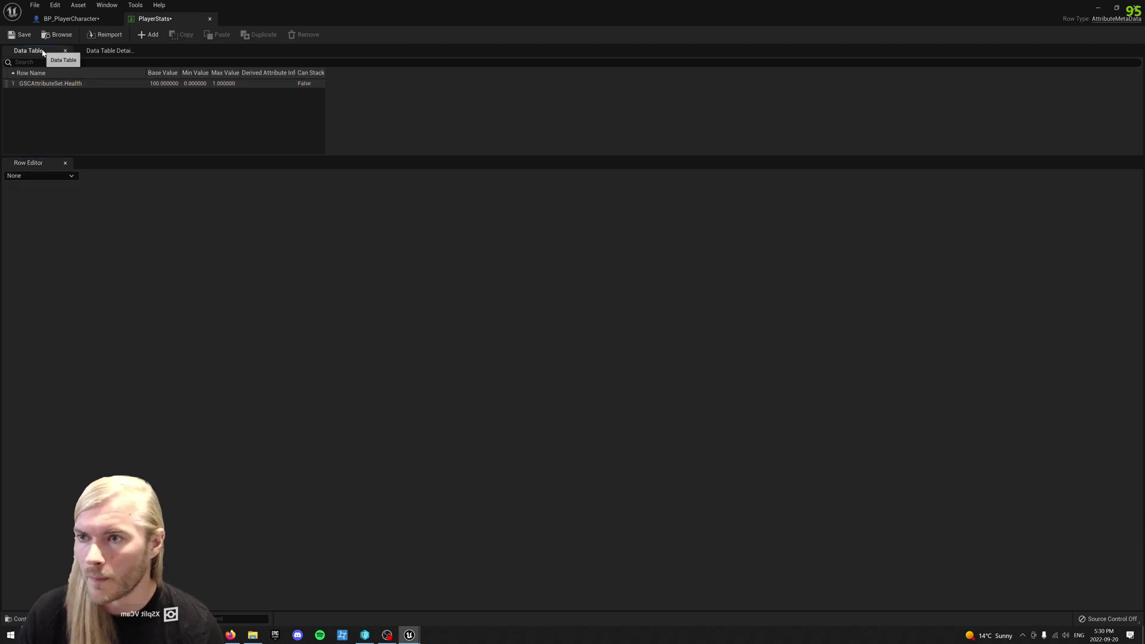
Add a second row named GSCAttributeSet.MaxHealth, after dismissing a duplicate-name warning.
{"action": "left_click", "coordinate": [153, 35]}
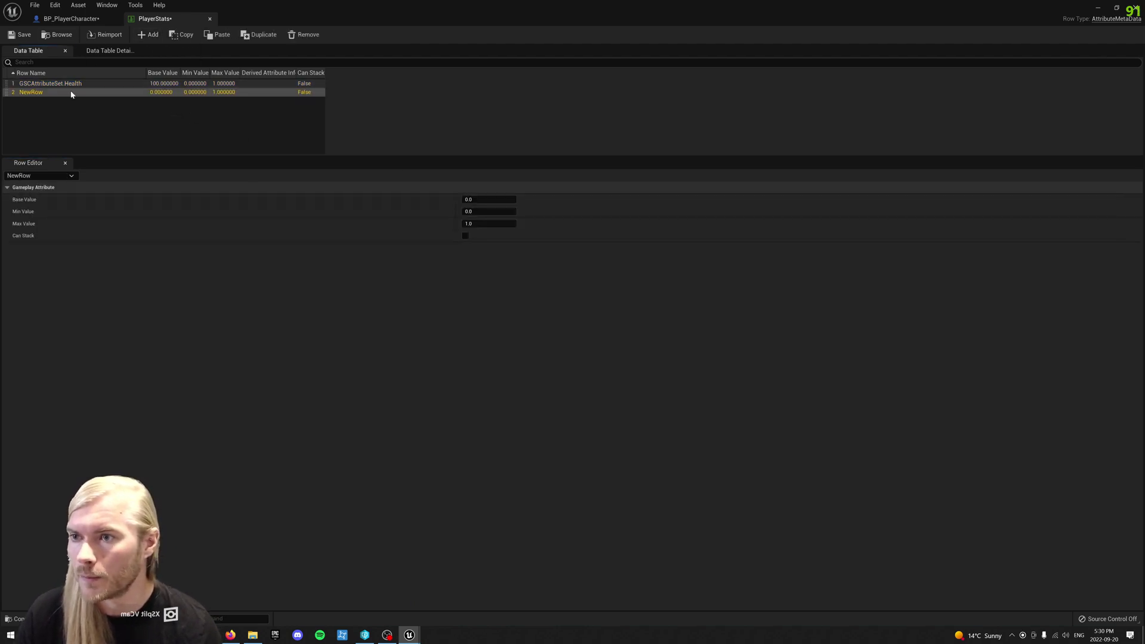
{"action": "double_click", "coordinate": [72, 92]}
{"action": "key", "text": "ctrl+v"}
{"action": "left_click_drag", "start_coordinate": [89, 94], "coordinate": [76, 93]}
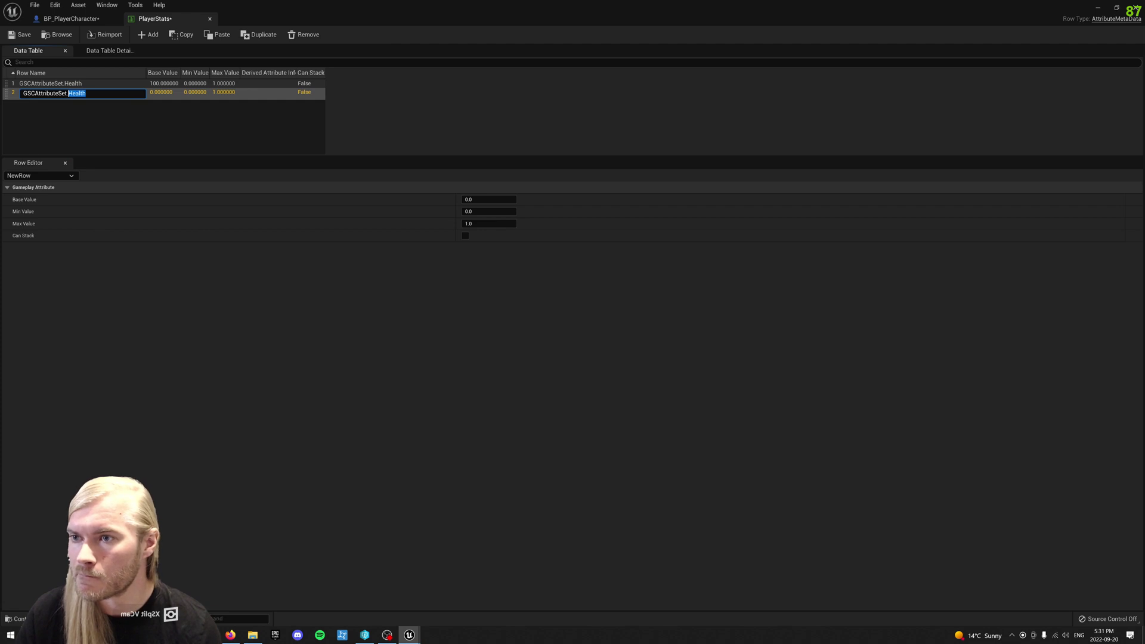
{"action": "key", "text": "Return"}
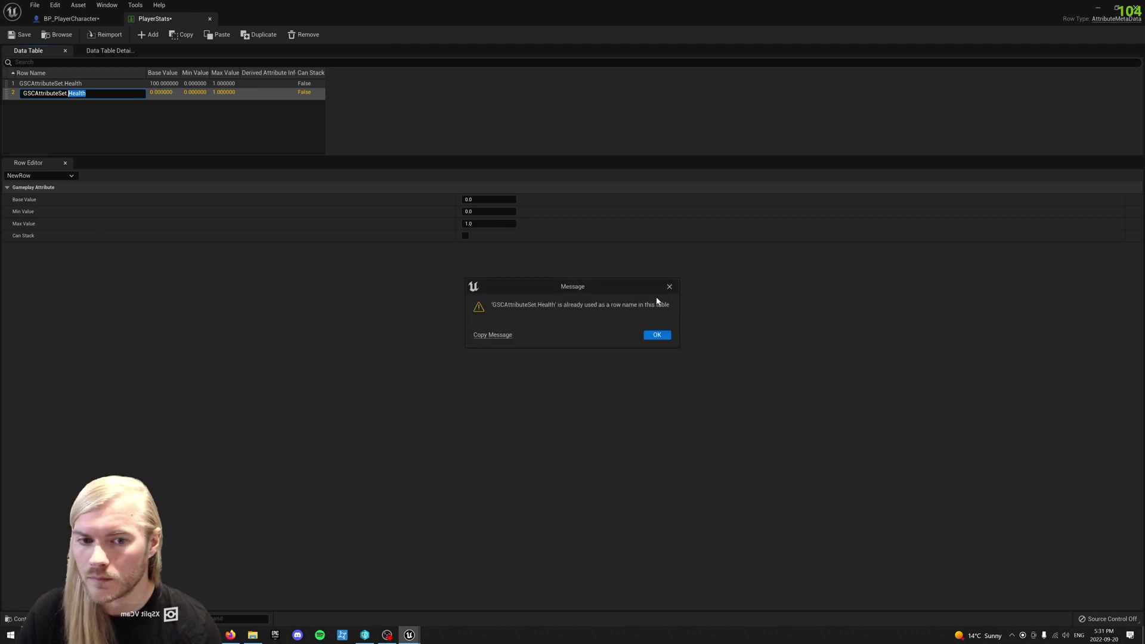
{"action": "left_click", "coordinate": [656, 334]}
{"action": "double_click", "coordinate": [45, 95]}
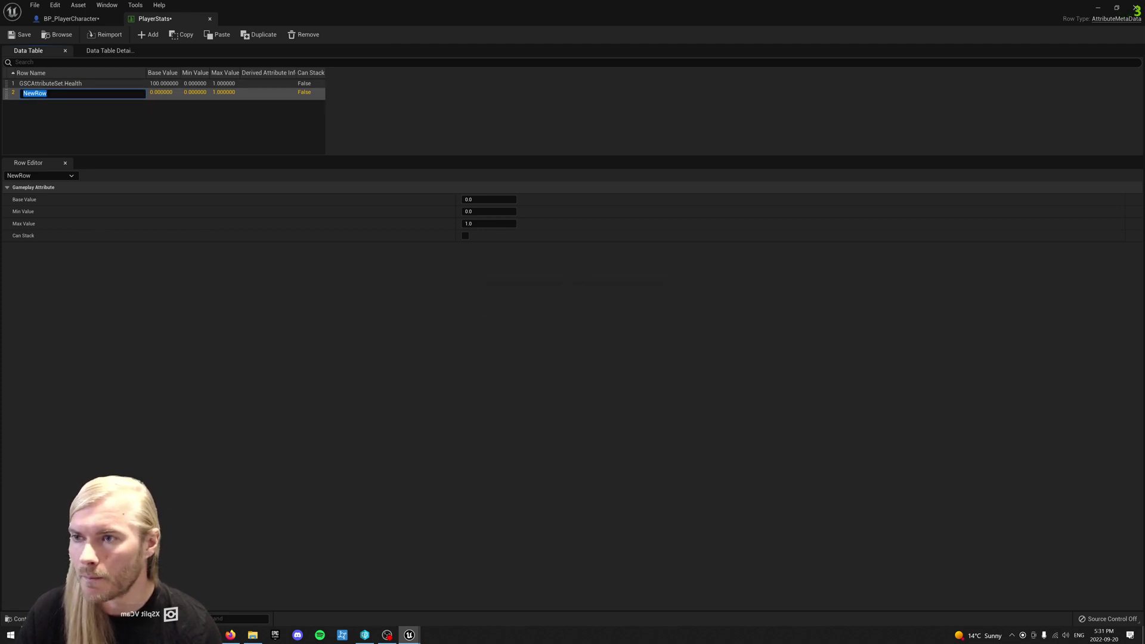
{"action": "key", "text": "ctrl+v"}
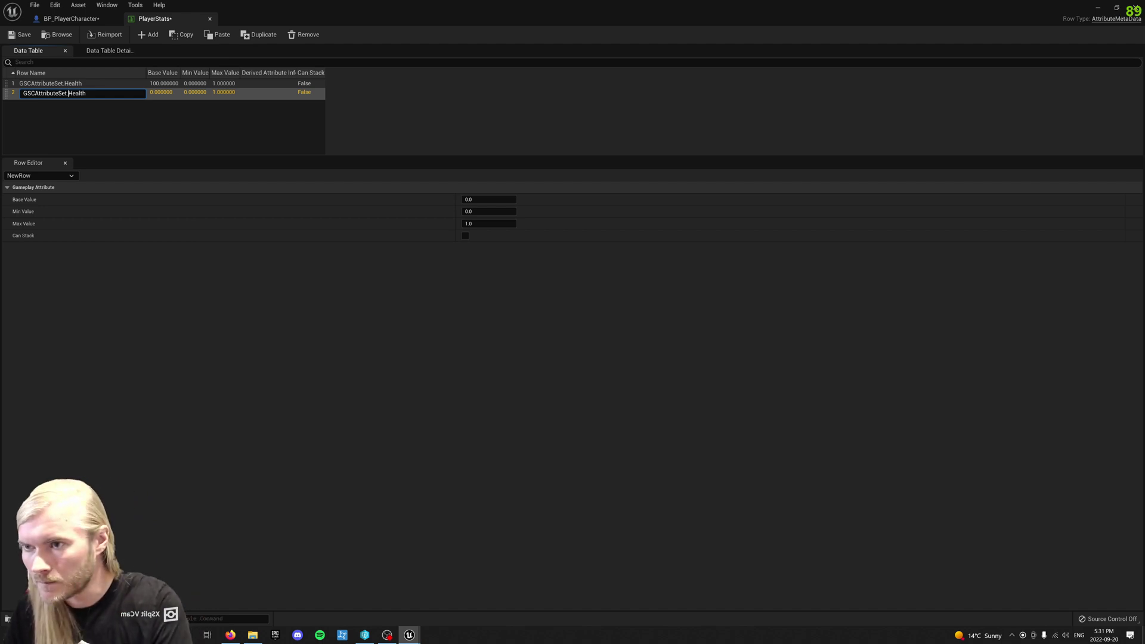
{"action": "type", "text": "Max"}
{"action": "key", "text": "Return"}
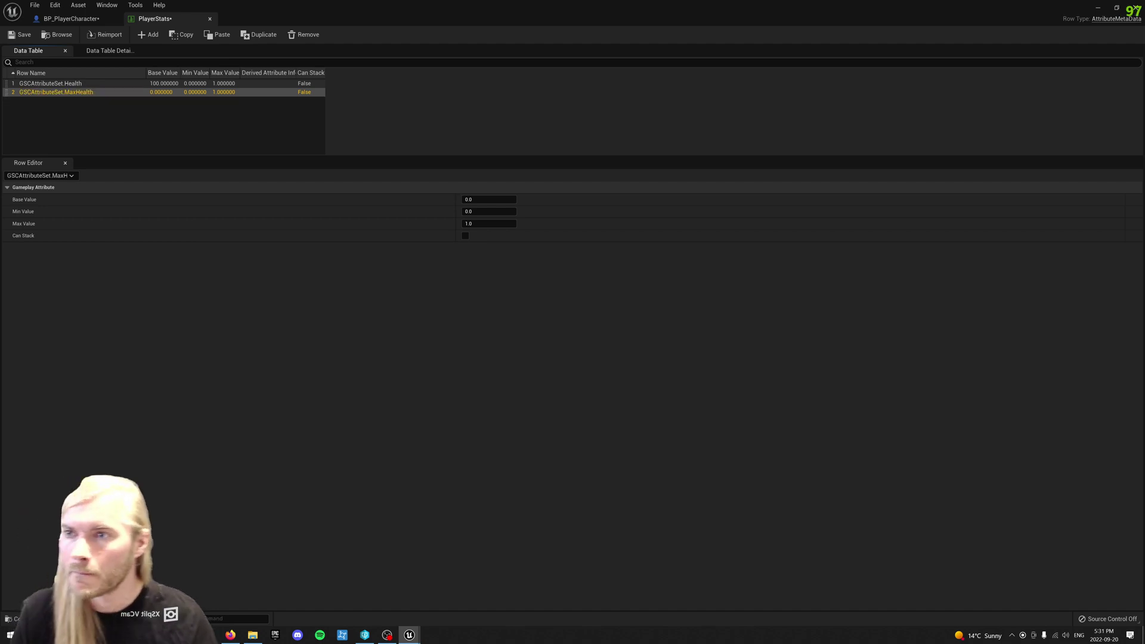
{"action": "left_click", "coordinate": [85, 116]}
Add rows named GSCAttributeSet.Stamina and GSCAttributeSet.MaxStamina.
{"action": "left_click", "coordinate": [152, 35]}
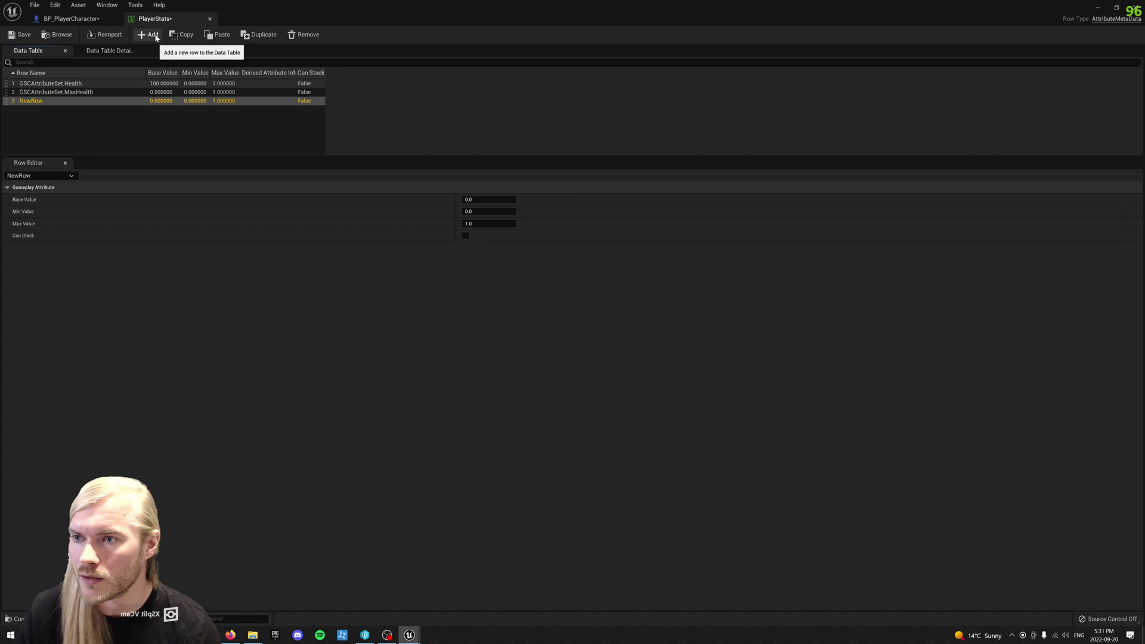
{"action": "double_click", "coordinate": [44, 102]}
{"action": "key", "text": "ctrl+v"}
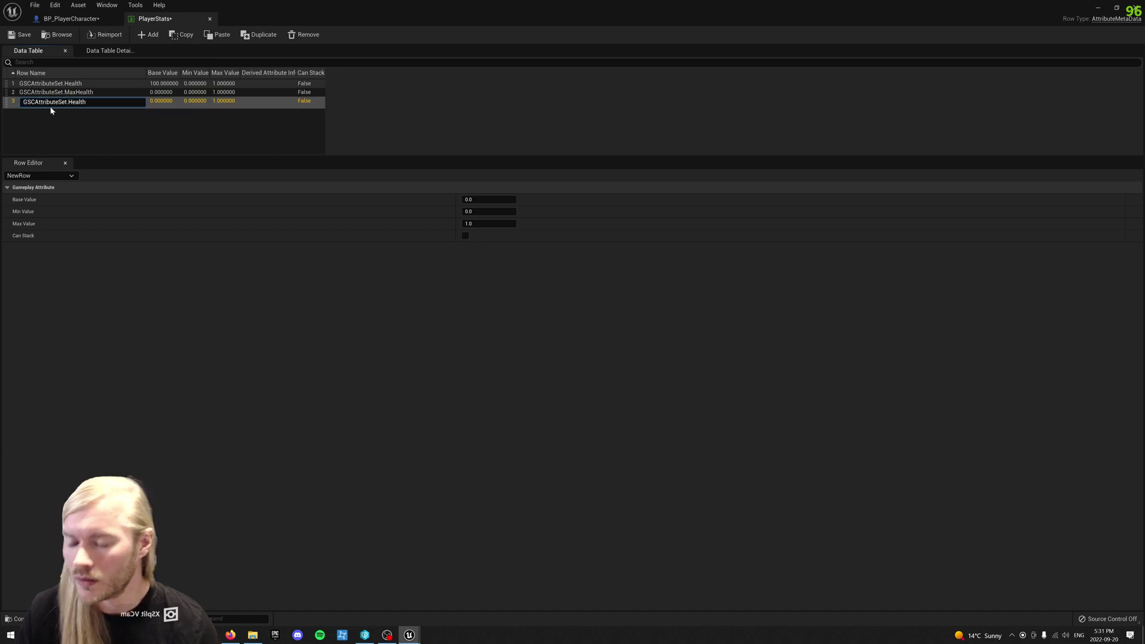
{"action": "key", "text": "BackSpace"}
{"action": "key", "text": "BackSpace"}
{"action": "key", "text": "BackSpace"}
{"action": "key", "text": "BackSpace"}
{"action": "key", "text": "BackSpace"}
{"action": "type", "text": "Stamina"}
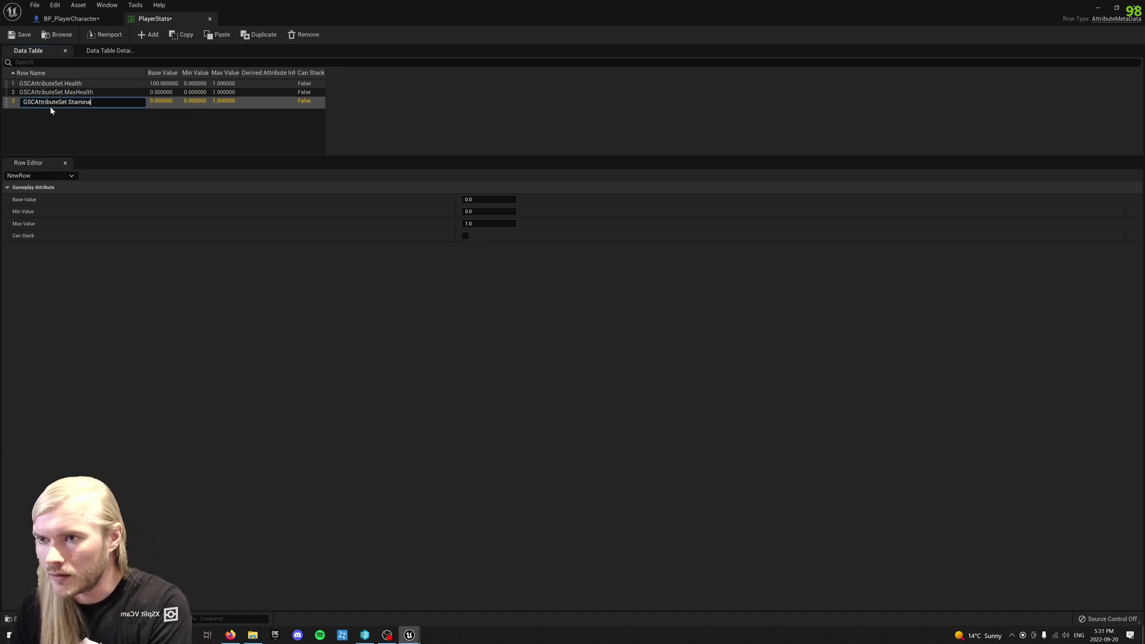
{"action": "key", "text": "Return"}
{"action": "left_click", "coordinate": [149, 35]}
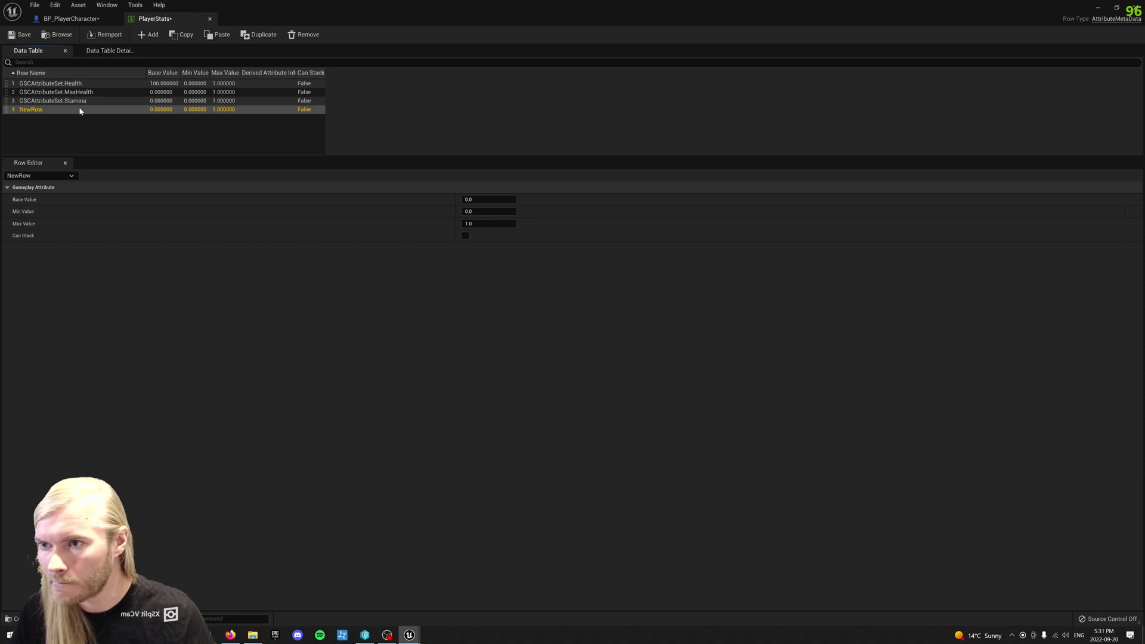
{"action": "double_click", "coordinate": [61, 111]}
{"action": "type", "text": "GSCAttributeSet.Health"}
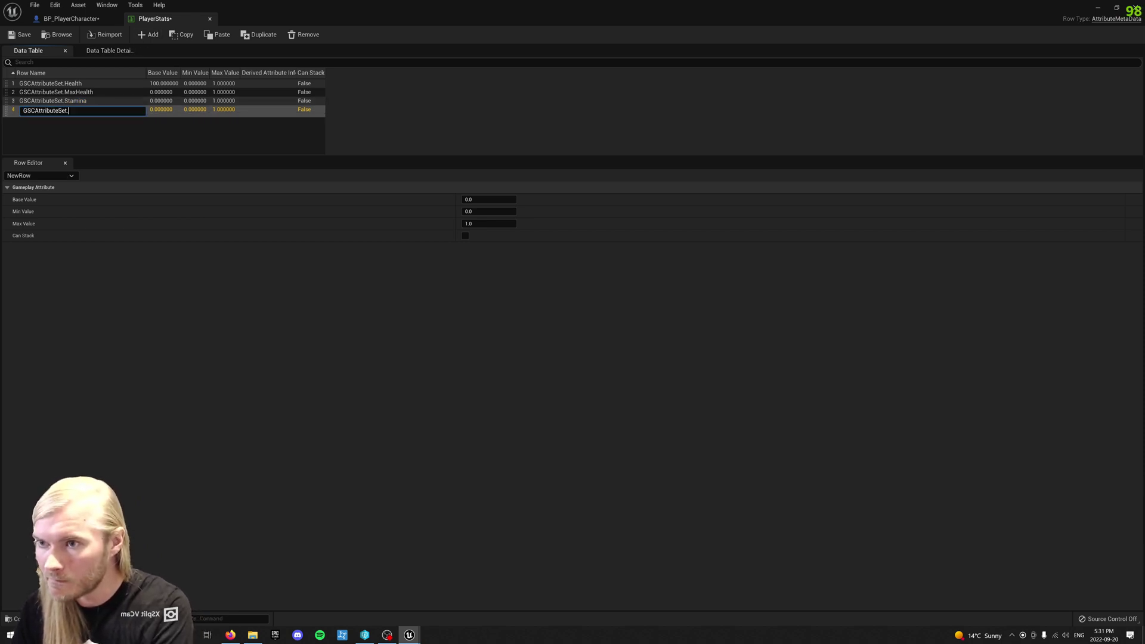
{"action": "type", "text": "MaxStamina"}
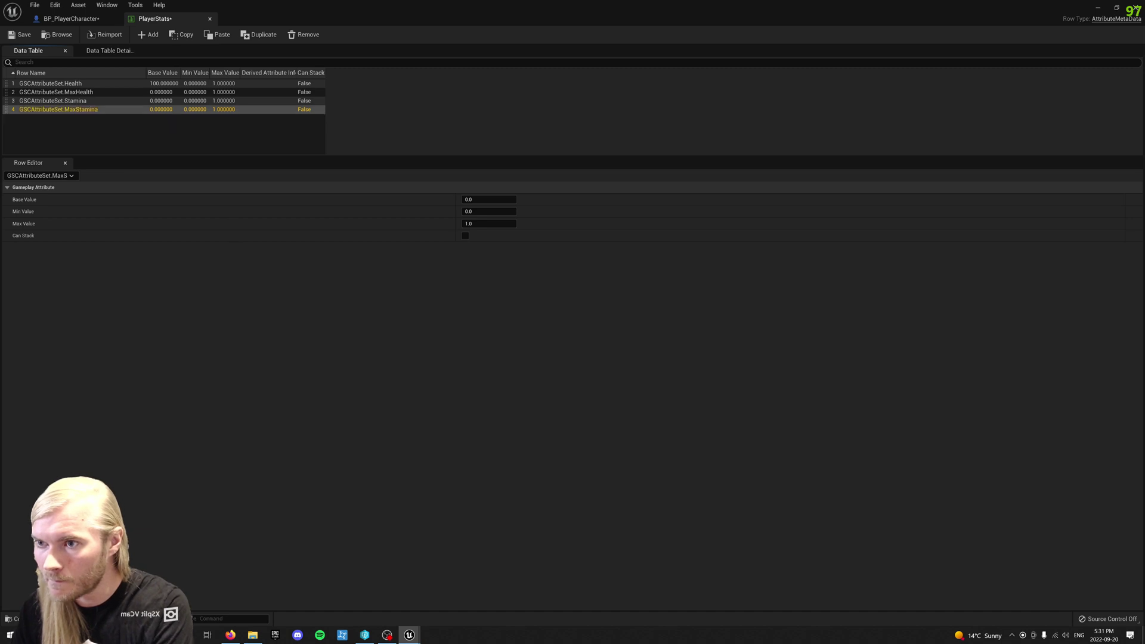
{"action": "key", "text": "Return"}
Add a fifth row named GSCAttributeSet.Mana.
{"action": "left_click", "coordinate": [149, 35]}
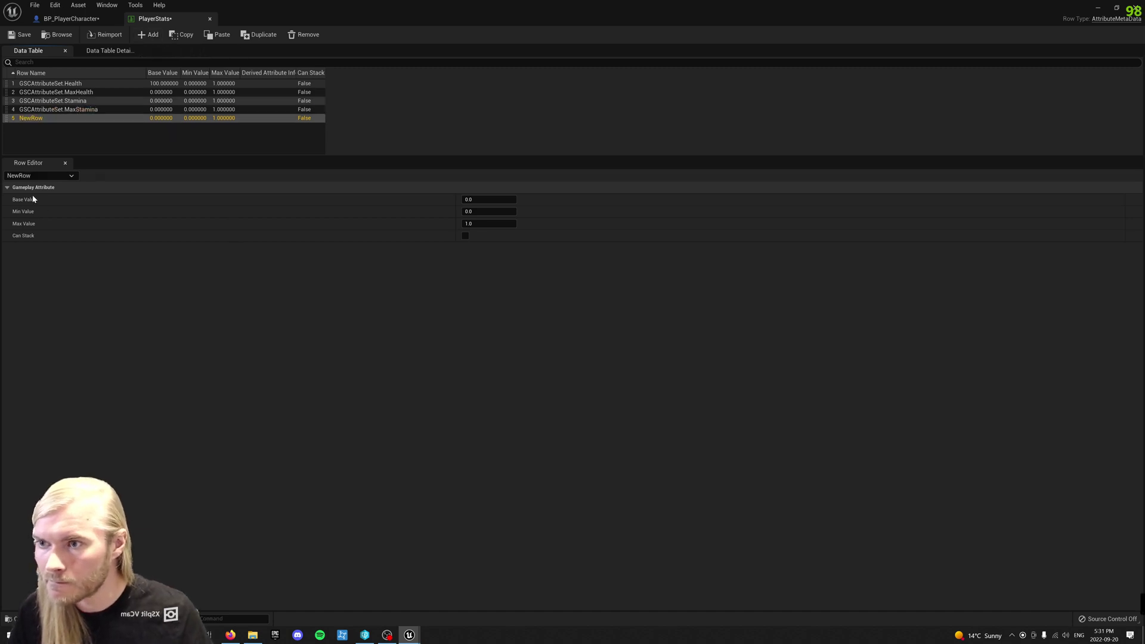
{"action": "key", "text": "ctrl+v"}
{"action": "double_click", "coordinate": [34, 119]}
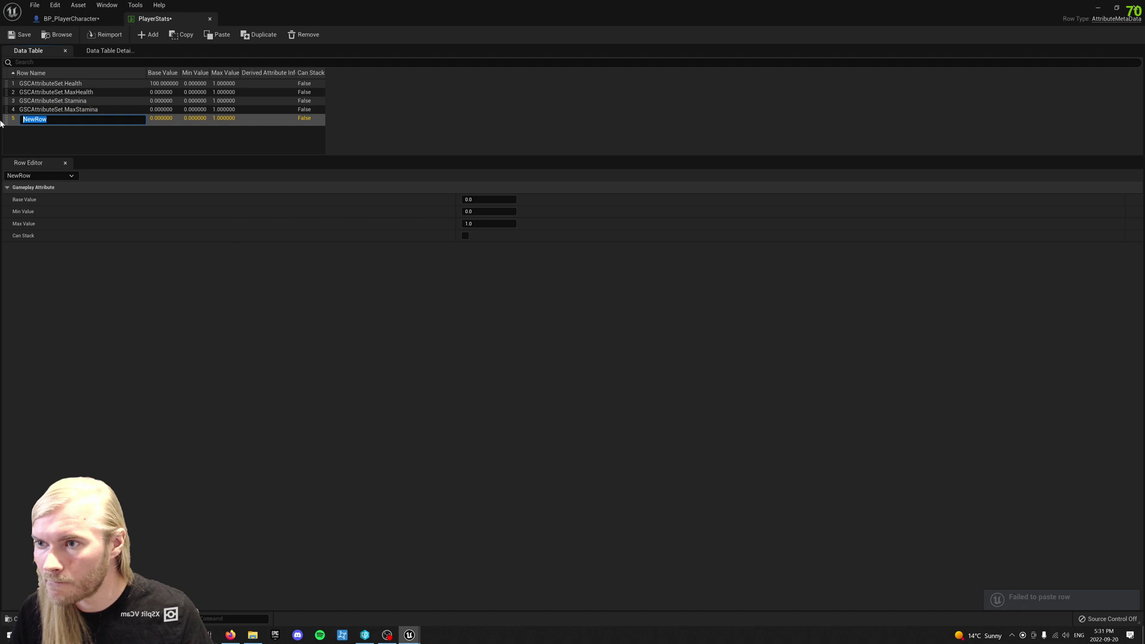
{"action": "type", "text": "GSCAttributeSet.Health"}
{"action": "key", "text": "BackSpace"}
{"action": "key", "text": "BackSpace"}
{"action": "key", "text": "BackSpace"}
{"action": "key", "text": "BackSpace"}
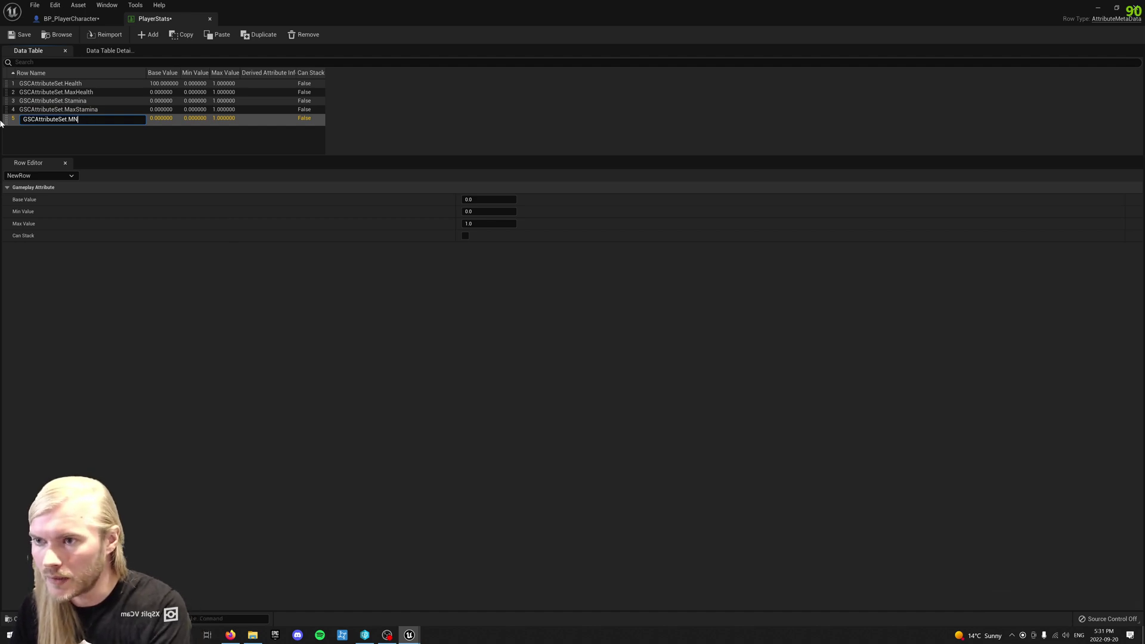
{"action": "key", "text": "BackSpace"}
{"action": "key", "text": "Return"}
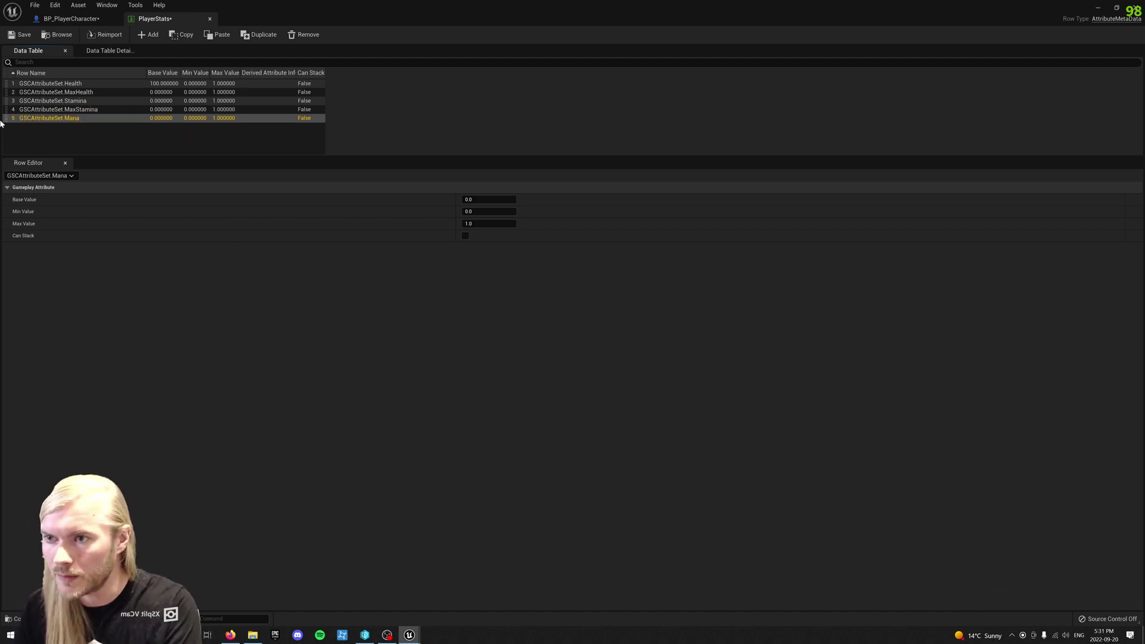
Add a sixth row named GSCAttributeSet.MaxMana.
{"action": "left_click", "coordinate": [148, 34]}
{"action": "double_click", "coordinate": [59, 126]}
{"action": "type", "text": "M"}
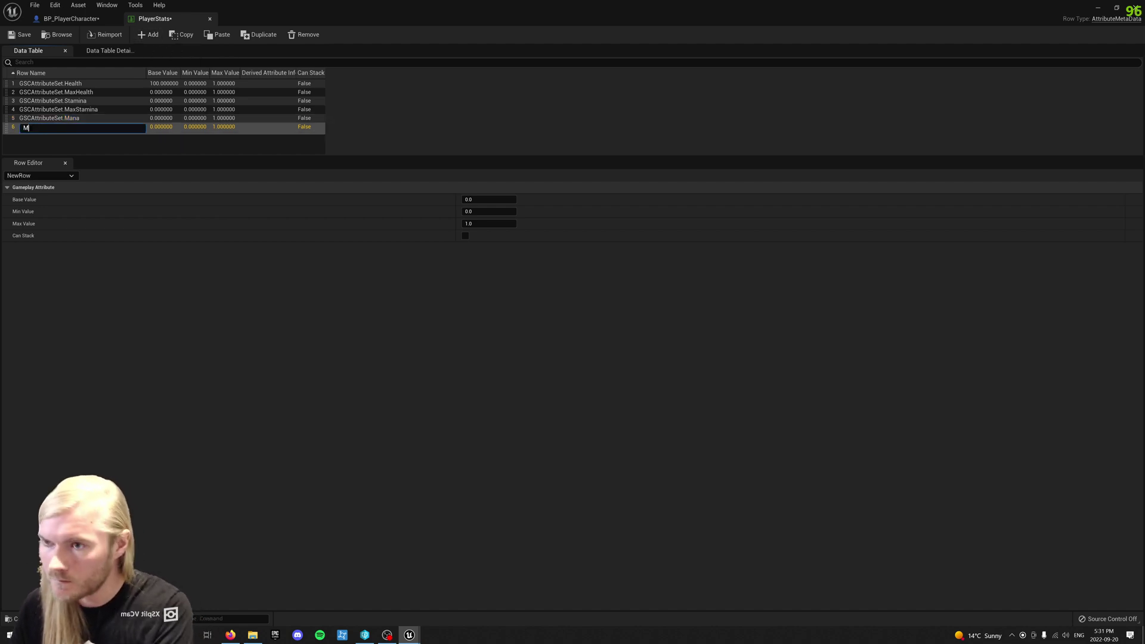
{"action": "key", "text": "BackSpace"}
{"action": "type", "text": "GSCAttributeSet.Health"}
{"action": "key", "text": "BackSpace"}
{"action": "key", "text": "BackSpace"}
{"action": "key", "text": "BackSpace"}
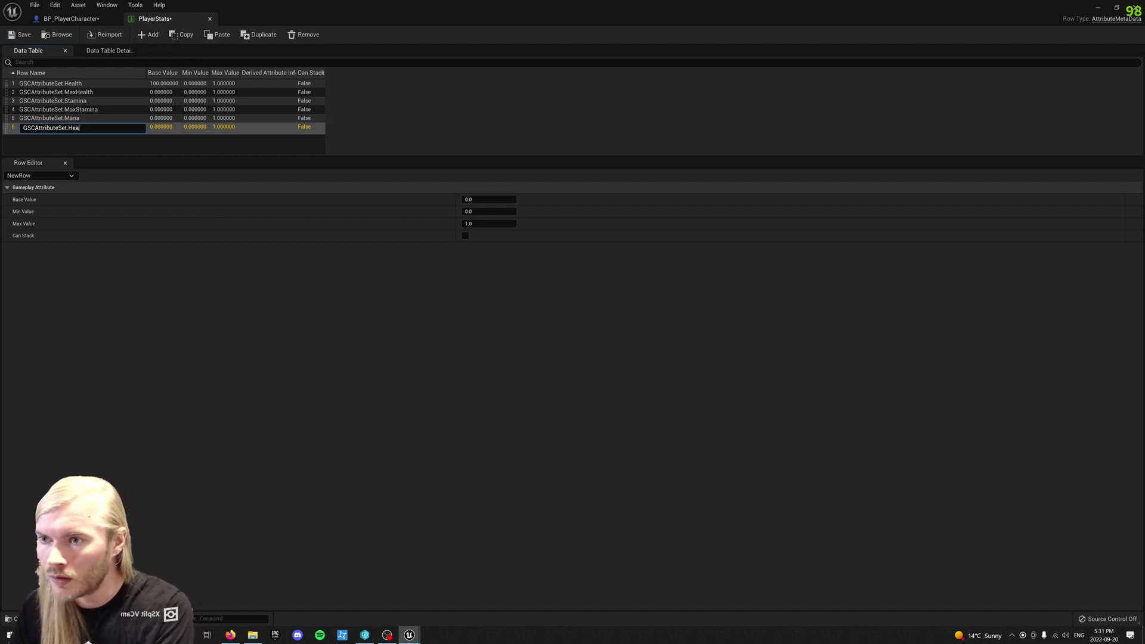
{"action": "key", "text": "BackSpace"}
{"action": "key", "text": "BackSpace"}
{"action": "key", "text": "BackSpace"}
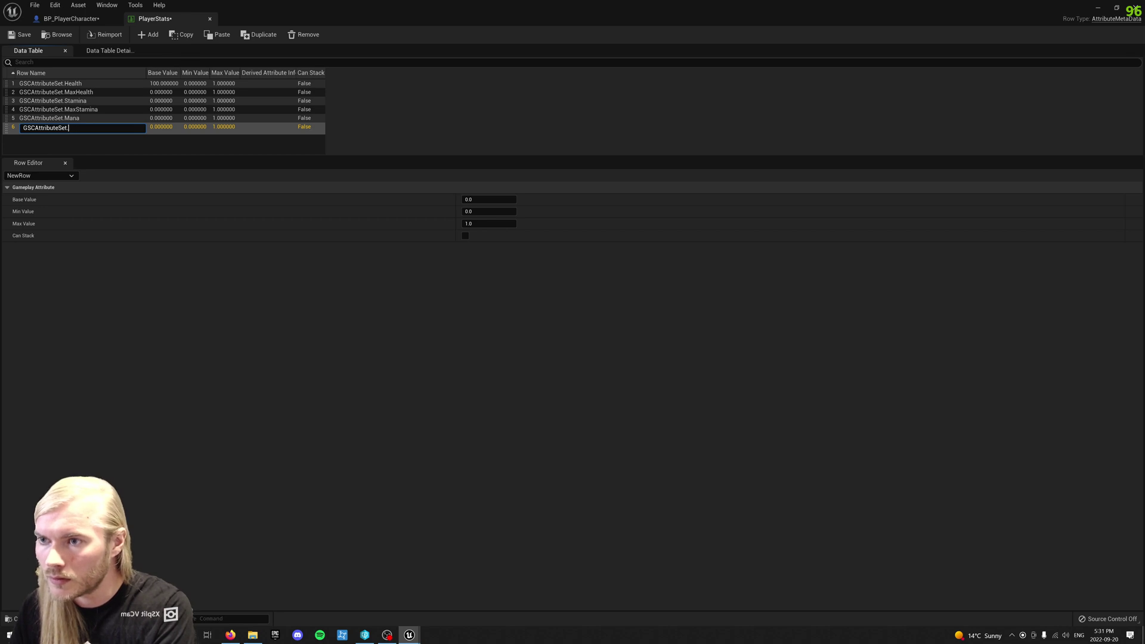
{"action": "type", "text": "MaxMana"}
{"action": "key", "text": "Return"}
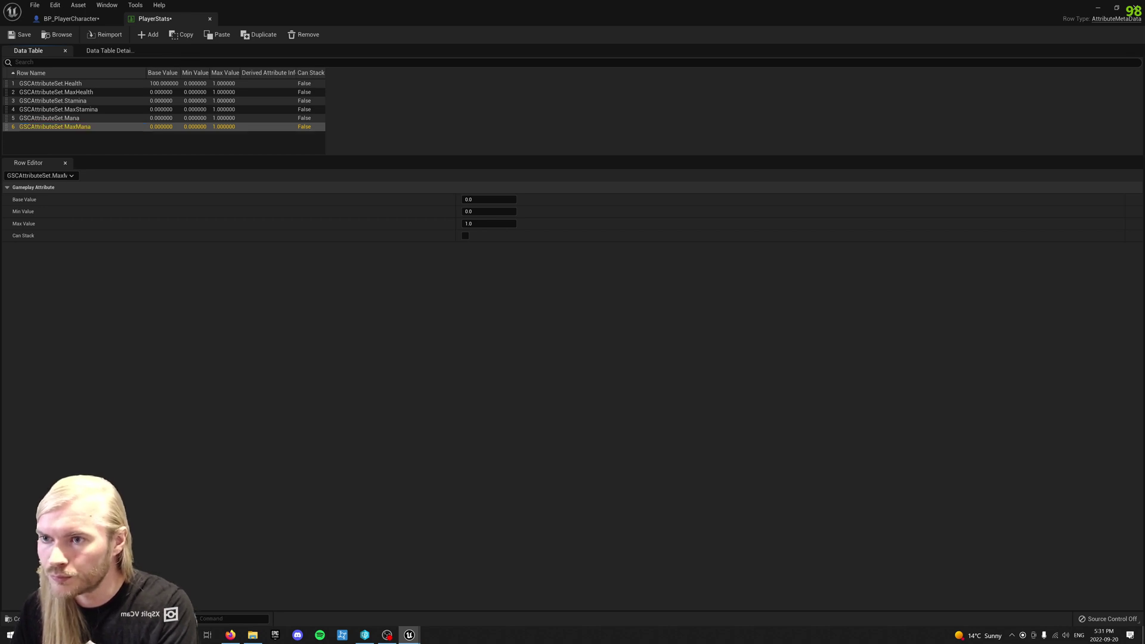
Set the Base Value of the MaxHealth and Stamina rows to 100.
{"action": "right_click", "coordinate": [149, 91]}
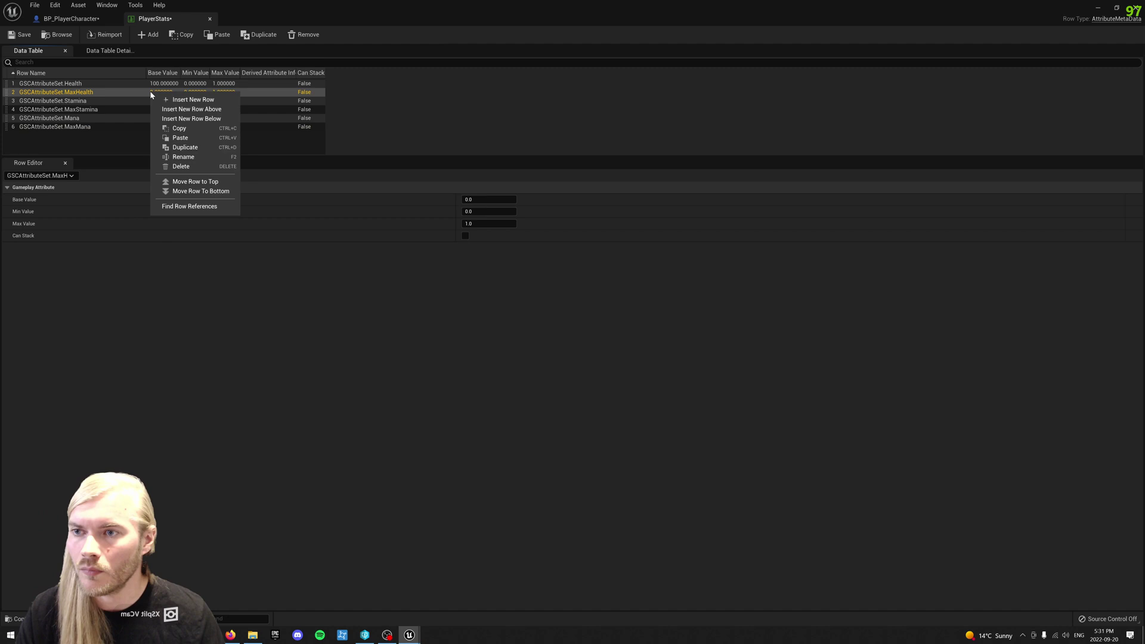
{"action": "key", "text": "F2"}
{"action": "key", "text": "Return"}
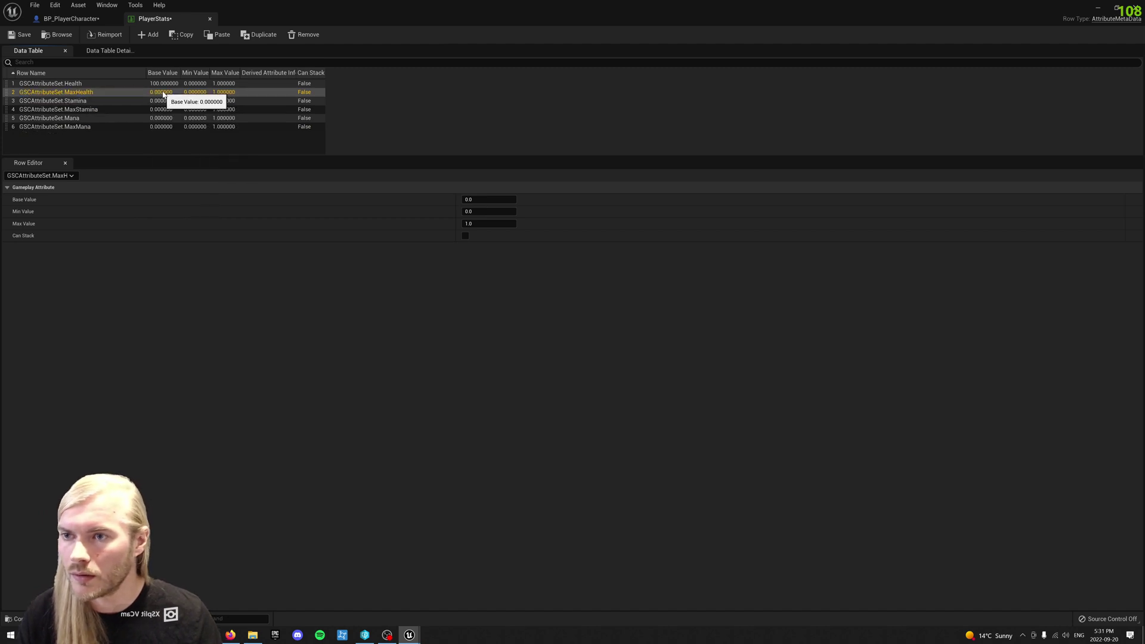
{"action": "left_click", "coordinate": [477, 199]}
{"action": "type", "text": "100"}
{"action": "key", "text": "Return"}
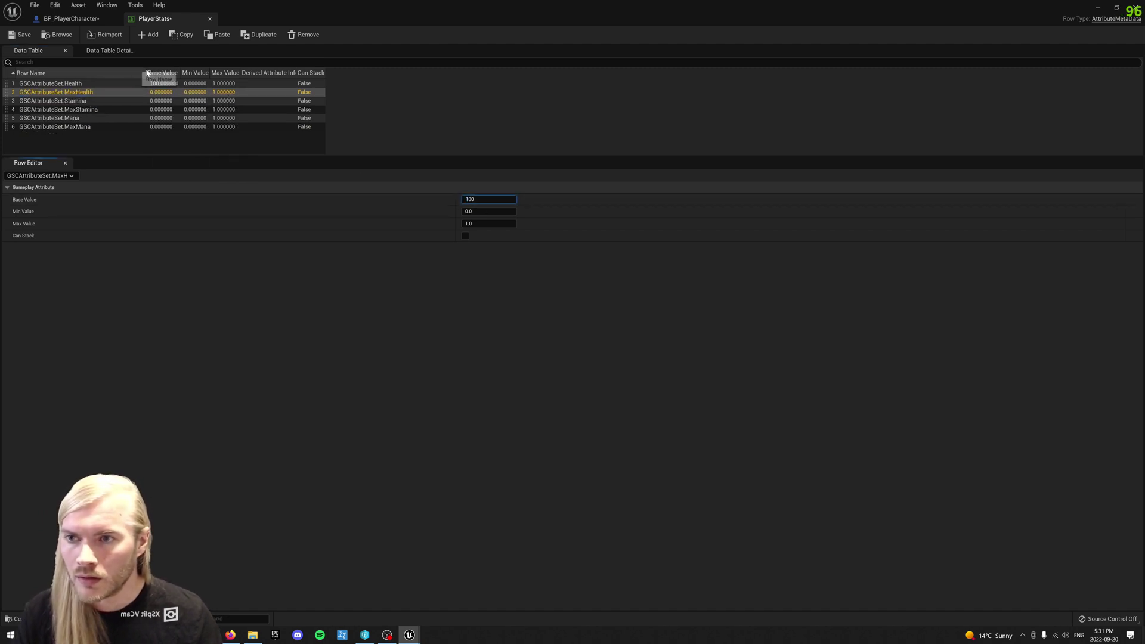
{"action": "left_click", "coordinate": [156, 100]}
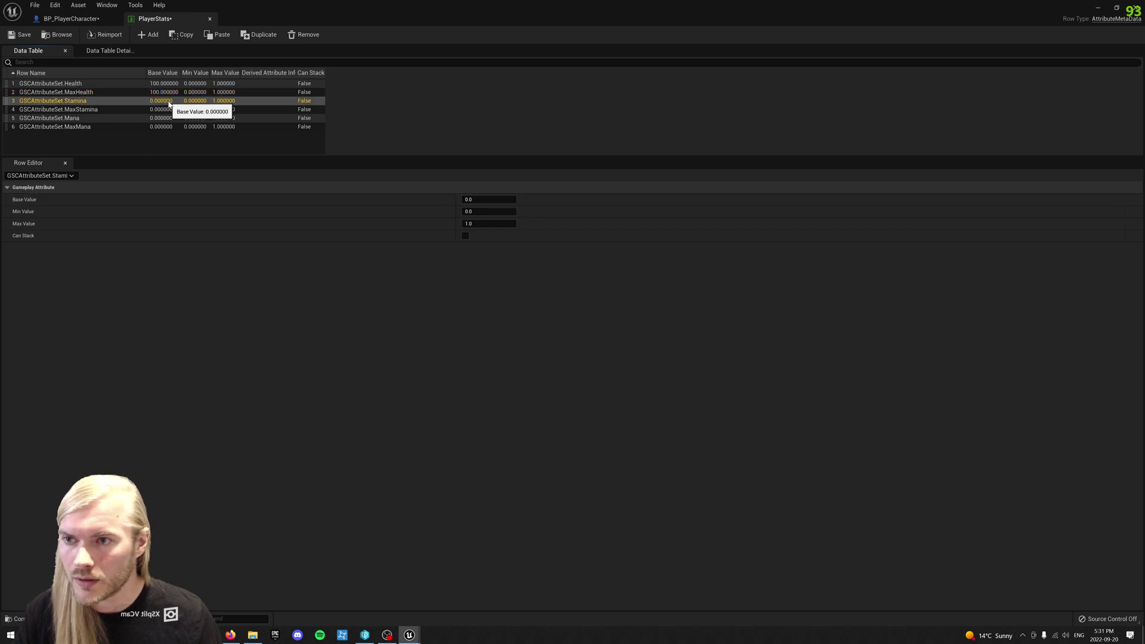
{"action": "left_click", "coordinate": [481, 199]}
{"action": "type", "text": "100"}
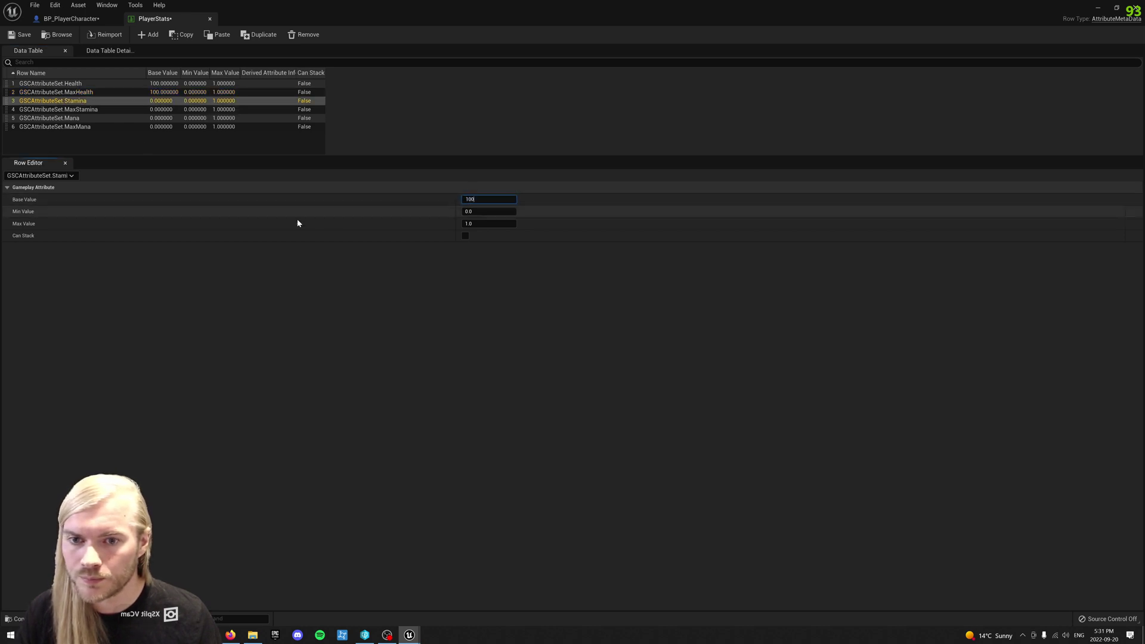
Set MaxStamina, Mana and MaxMana base values to 100, then save and close PlayerStats.
{"action": "left_click", "coordinate": [173, 109]}
{"action": "left_click", "coordinate": [481, 199]}
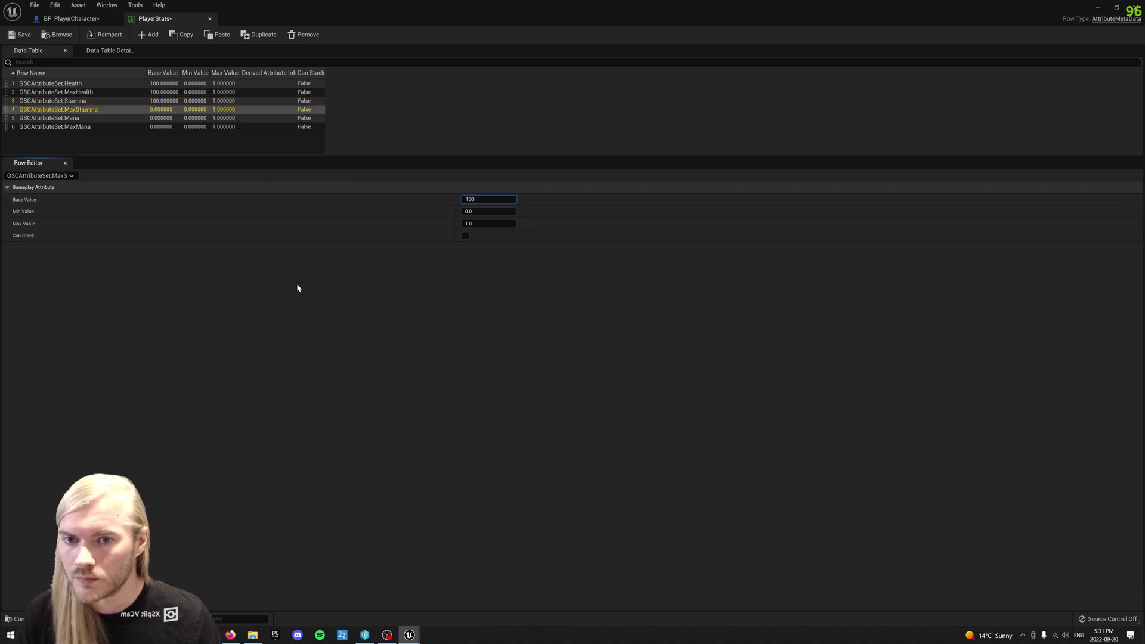
{"action": "type", "text": "100"}
{"action": "left_click", "coordinate": [170, 117]}
{"action": "left_click", "coordinate": [480, 199]}
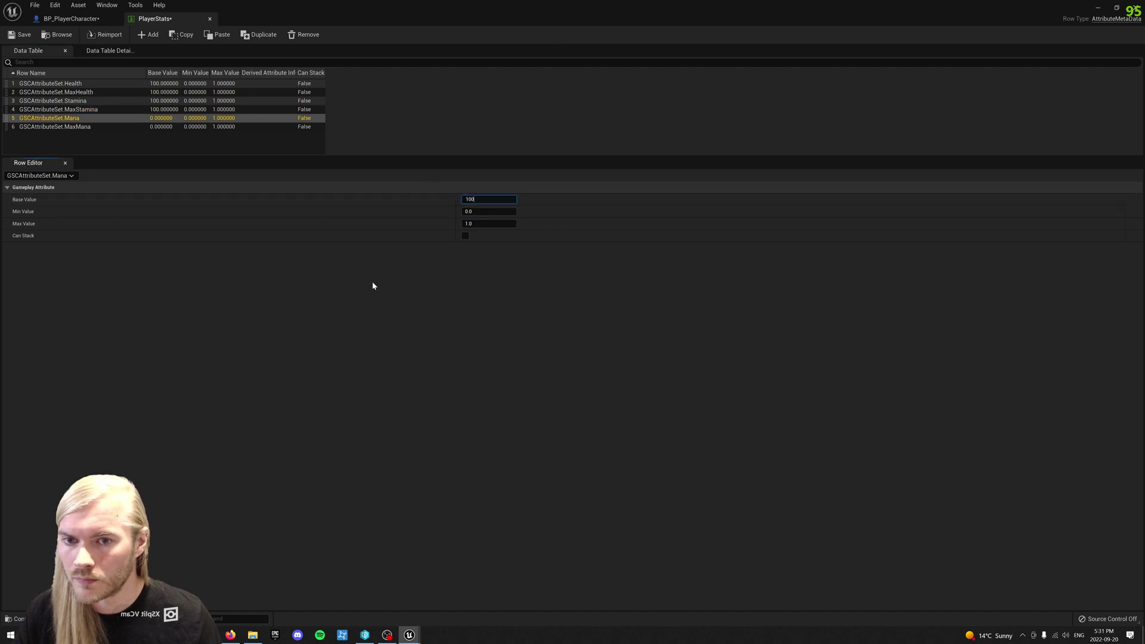
{"action": "type", "text": "100"}
{"action": "left_click", "coordinate": [164, 126]}
{"action": "left_click", "coordinate": [480, 199]}
{"action": "type", "text": "100"}
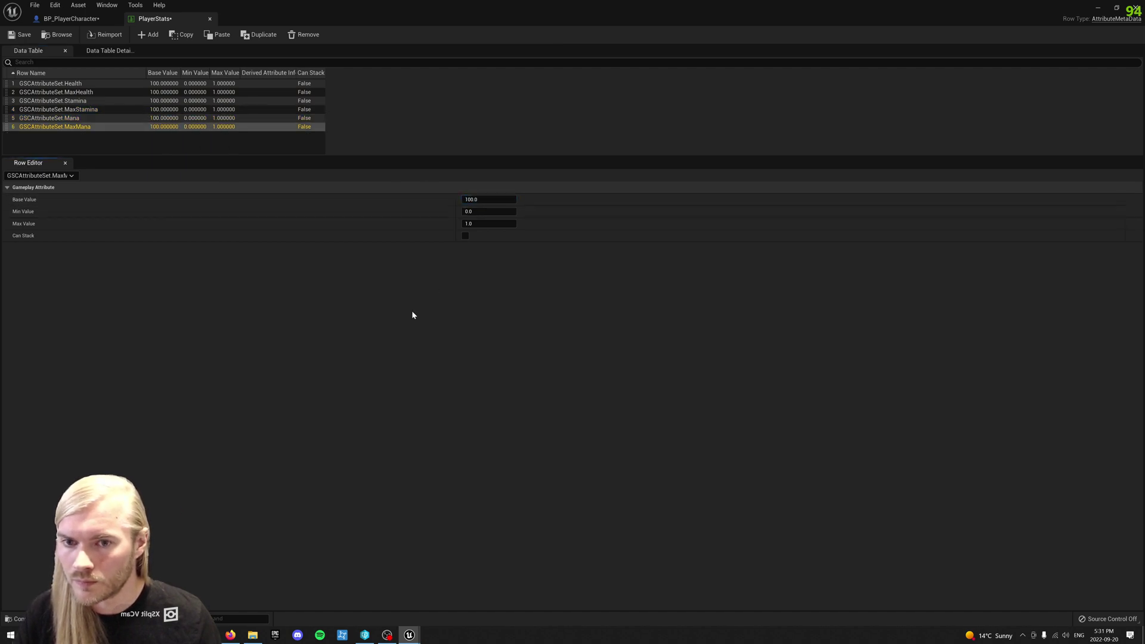
{"action": "key", "text": "Return"}
{"action": "left_click", "coordinate": [23, 40]}
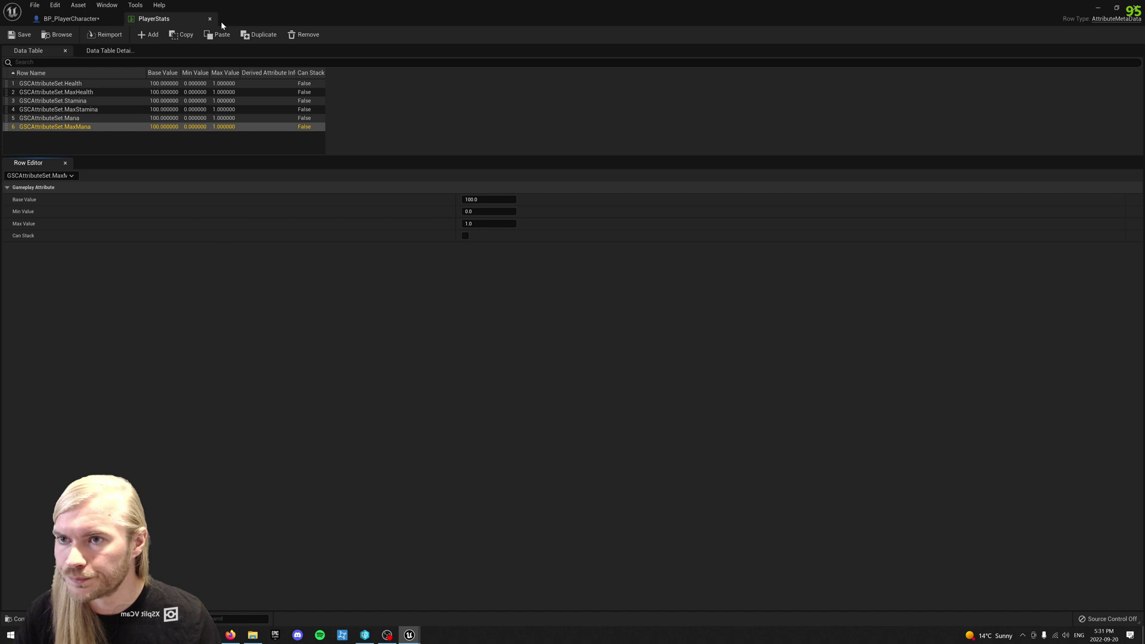
{"action": "left_click", "coordinate": [210, 18]}
Compile and save BP_PlayerCharacter, then check Character Movement, Ability System Component and GSCCore details.
{"action": "left_click", "coordinate": [22, 34]}
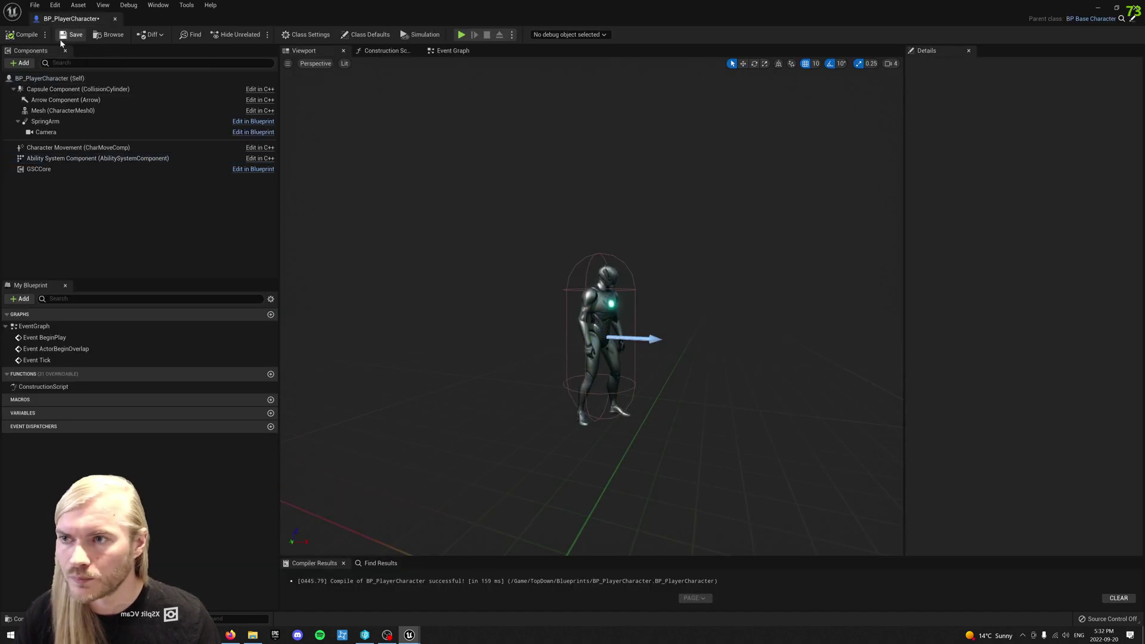
{"action": "left_click", "coordinate": [71, 34]}
{"action": "left_click", "coordinate": [80, 149]}
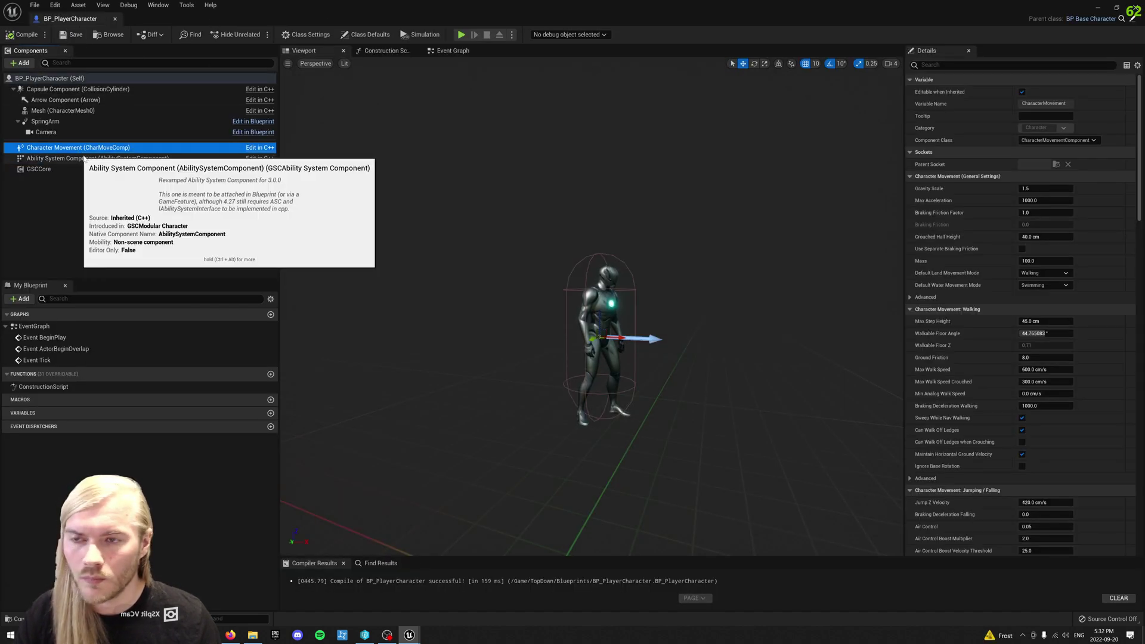
{"action": "key", "text": "Down"}
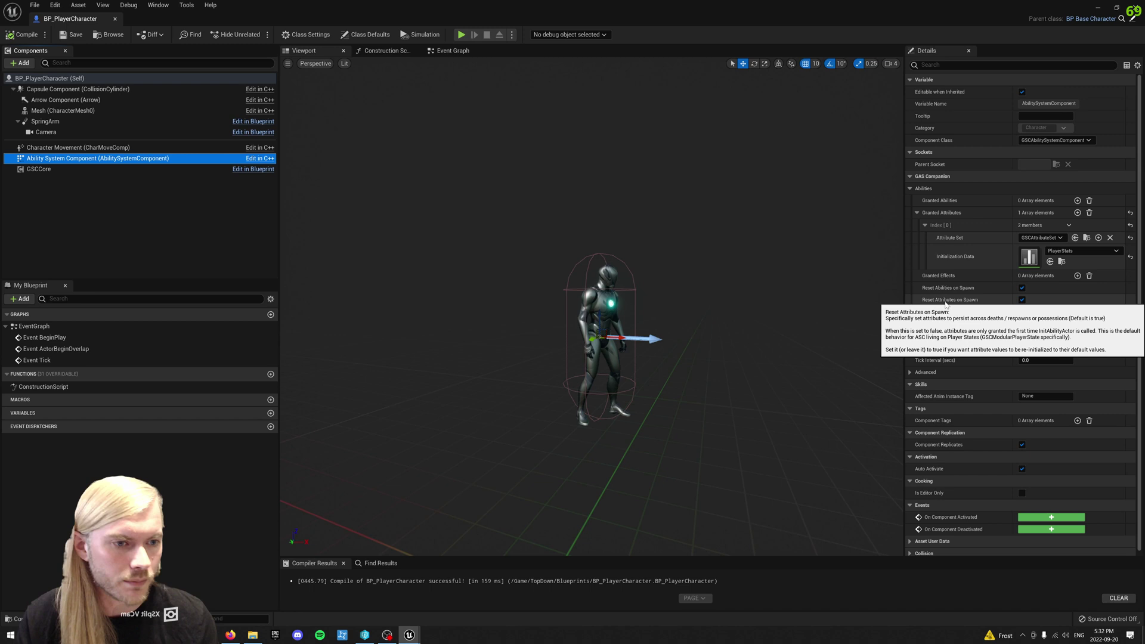
{"action": "scroll", "coordinate": [1006, 294], "scroll_direction": "down", "scroll_amount": 1}
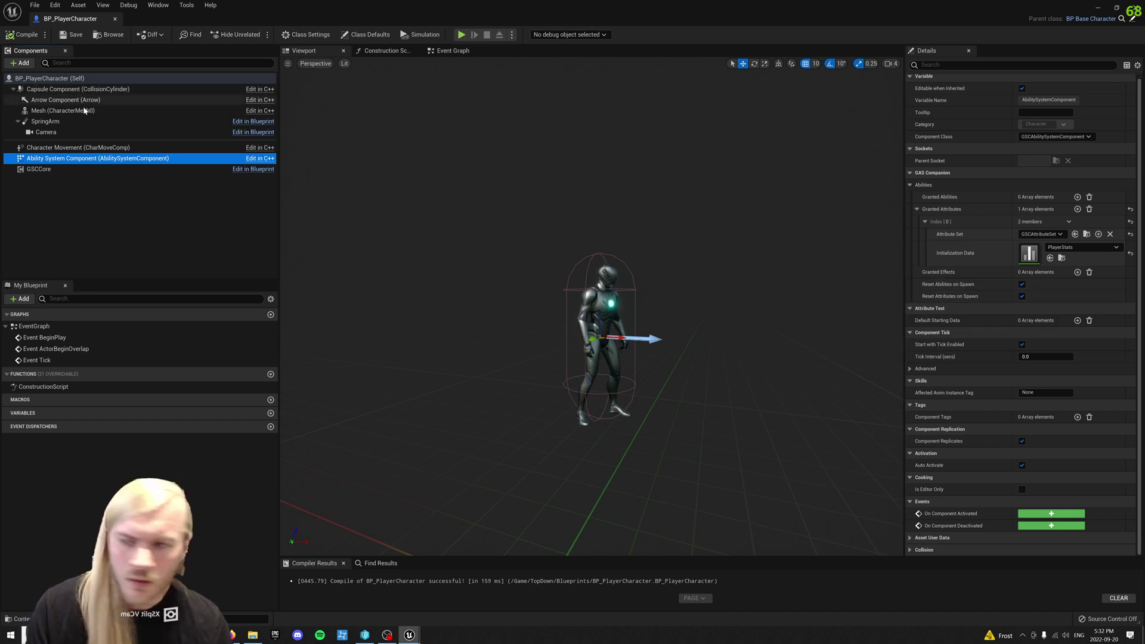
{"action": "left_click", "coordinate": [43, 172]}
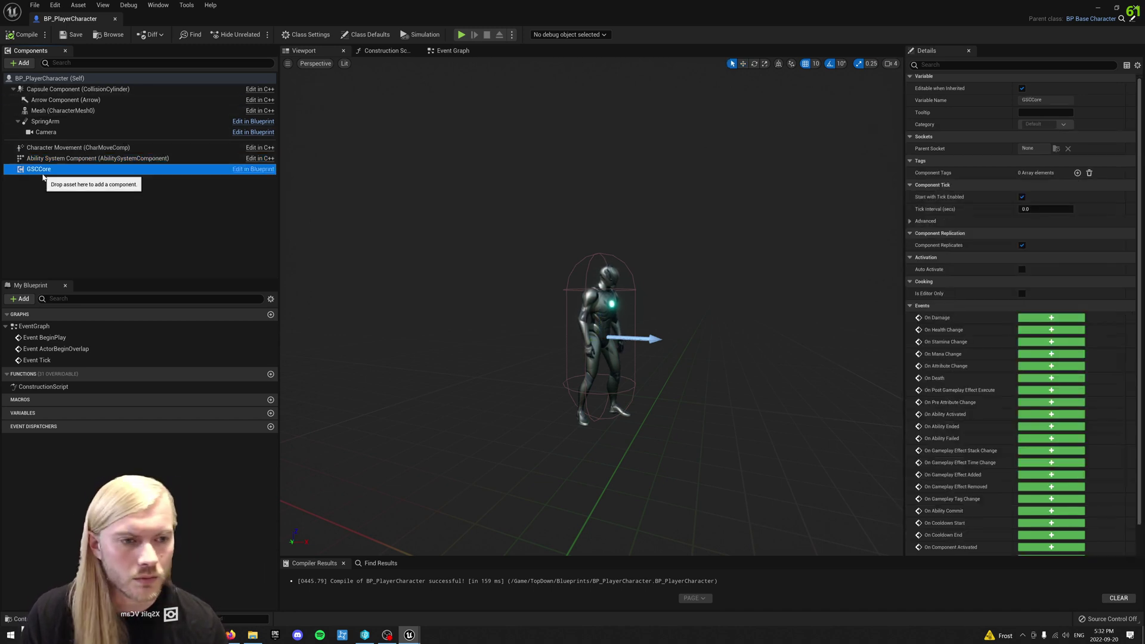
Open BP_TopDownController docked in the main window and pan around its Set Destination and Event Tick graphs.
{"action": "left_click", "coordinate": [115, 18]}
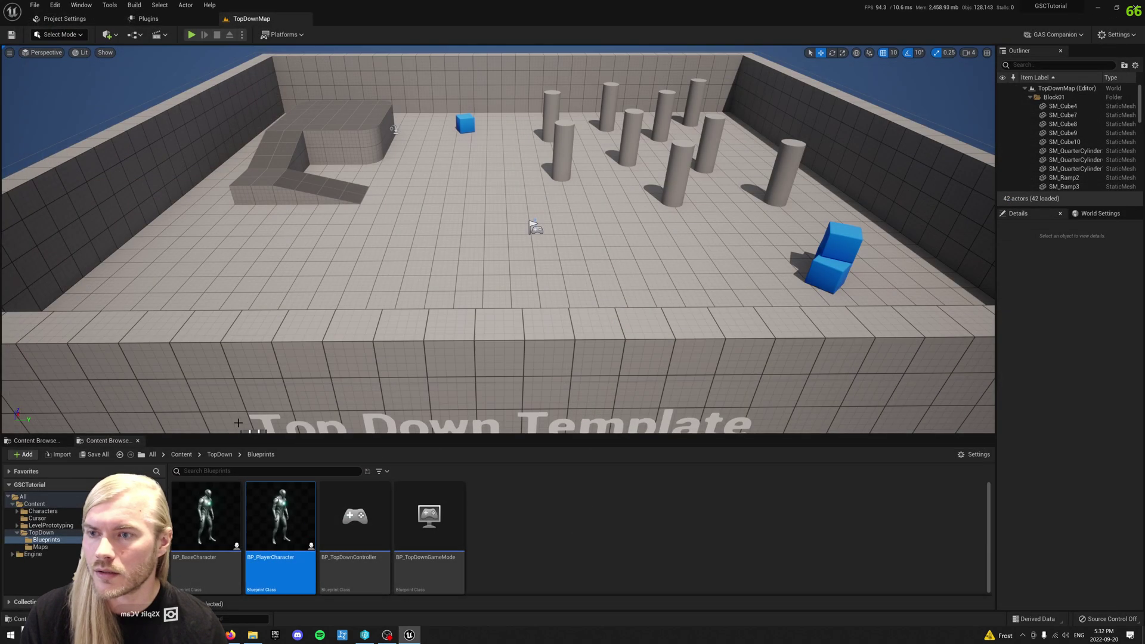
{"action": "double_click", "coordinate": [356, 514]}
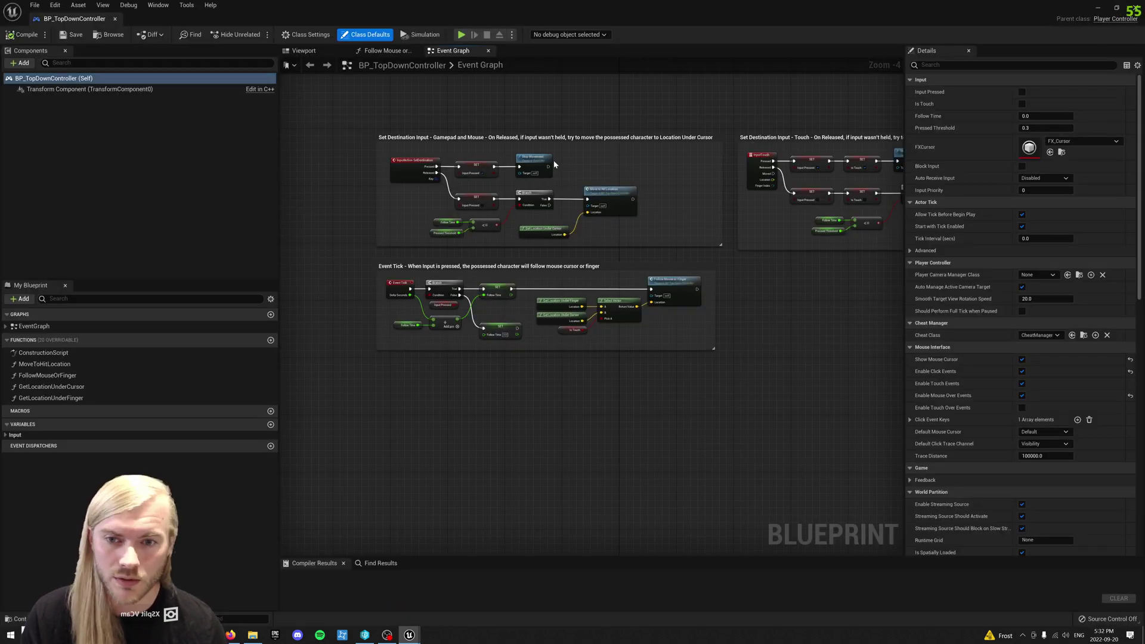
{"action": "left_click_drag", "start_coordinate": [75, 18], "coordinate": [357, 19]}
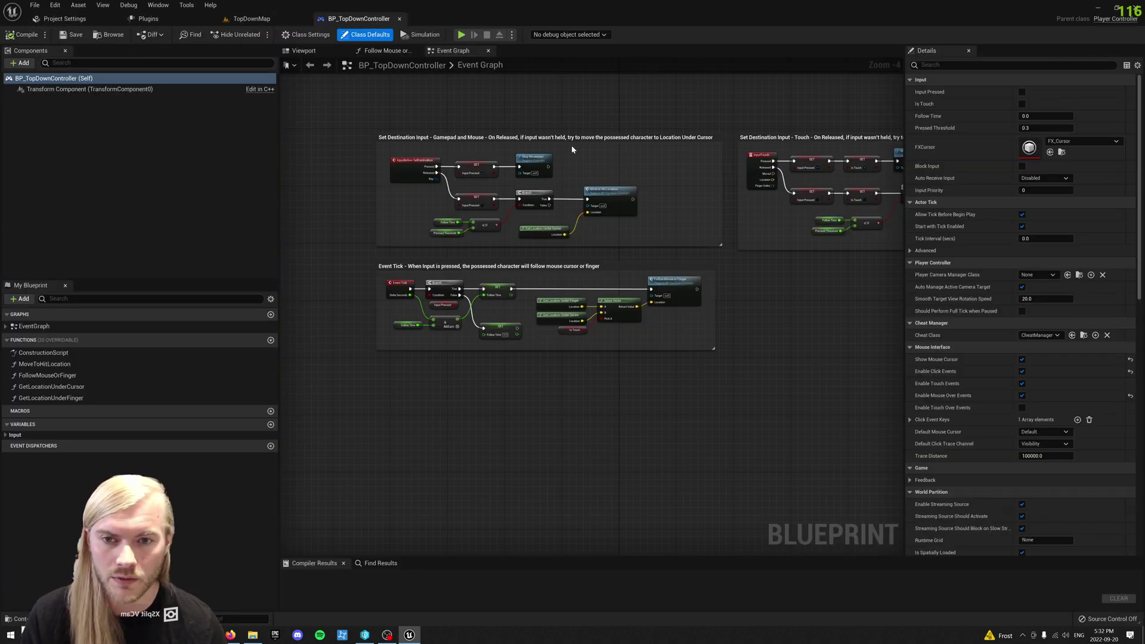
{"action": "right_click_drag", "start_coordinate": [571, 145], "coordinate": [472, 202]}
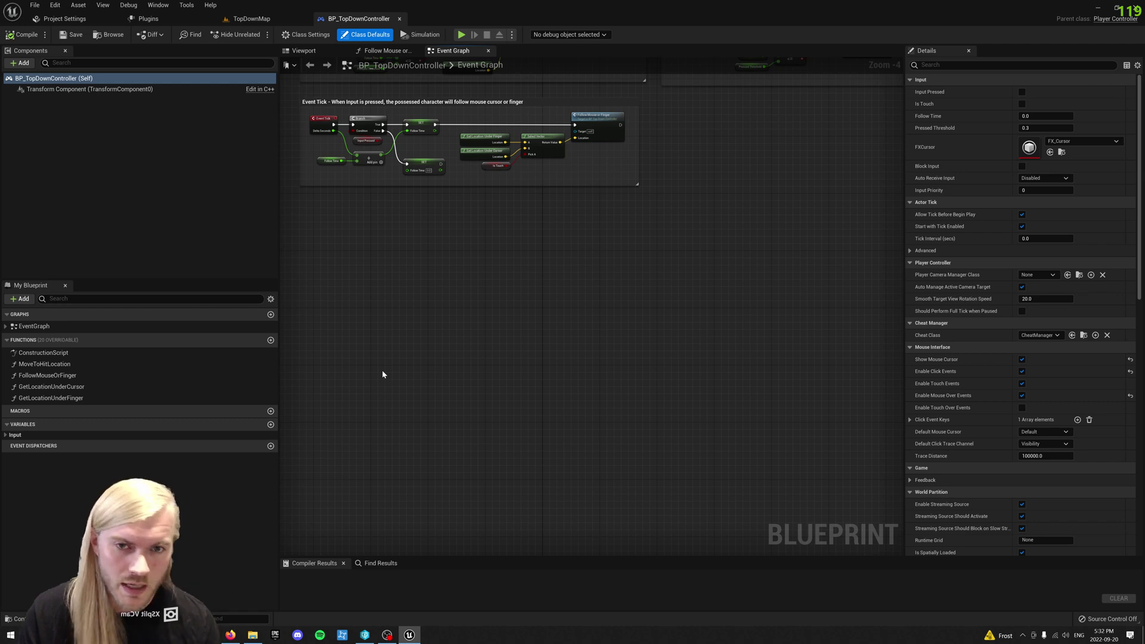
{"action": "right_click_drag", "start_coordinate": [383, 374], "coordinate": [418, 385]}
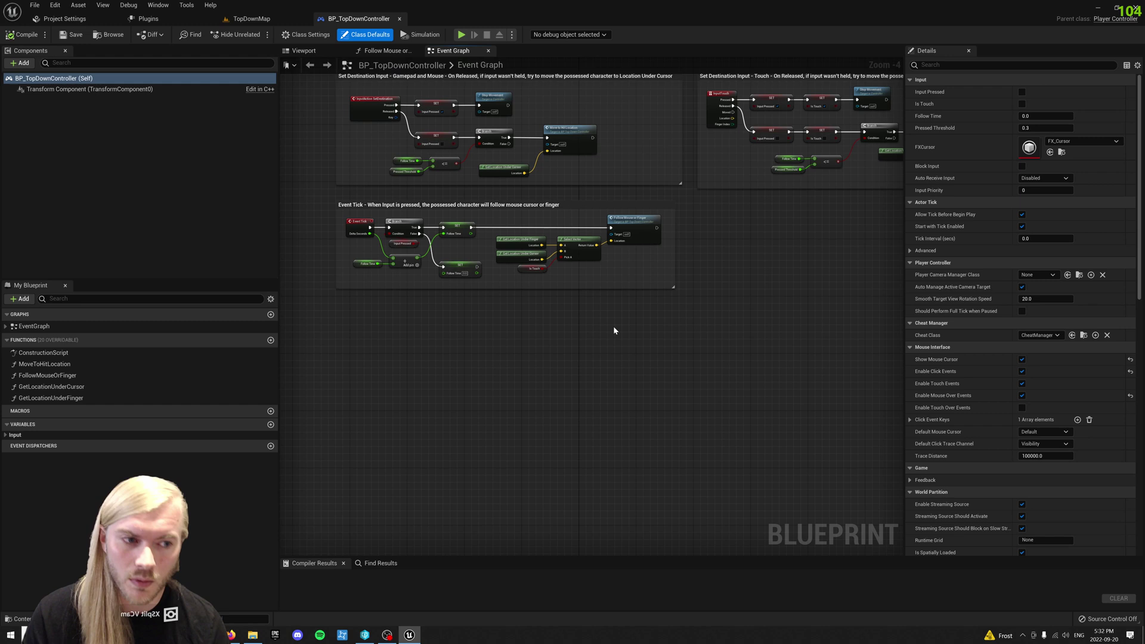
{"action": "right_click_drag", "start_coordinate": [608, 345], "coordinate": [567, 332]}
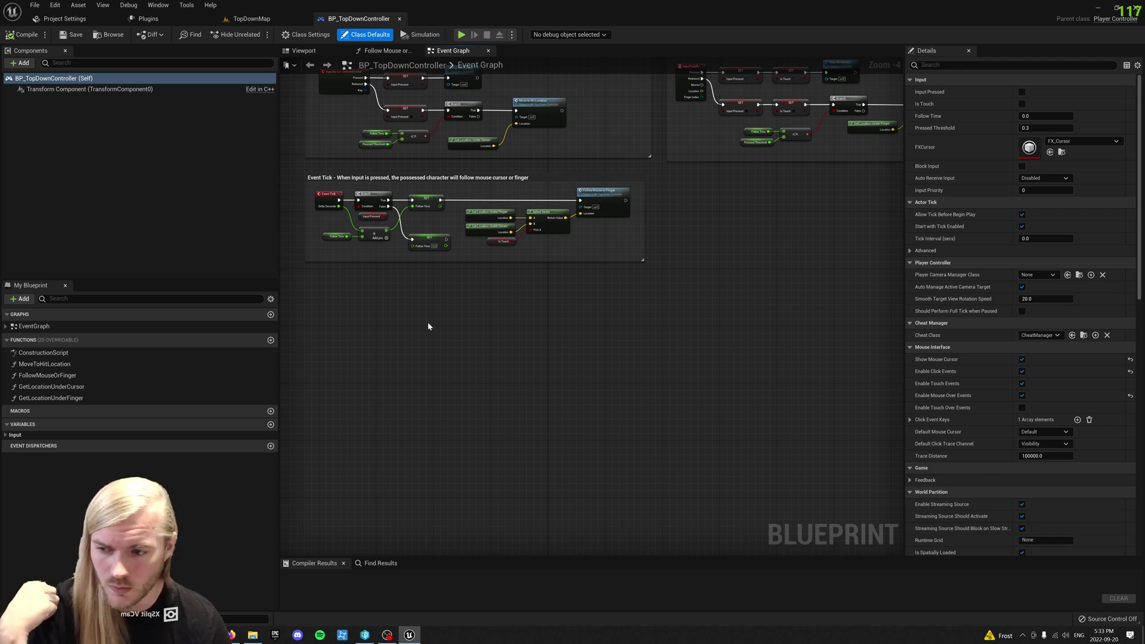
{"action": "scroll", "coordinate": [466, 327], "scroll_direction": "up", "scroll_amount": 3}
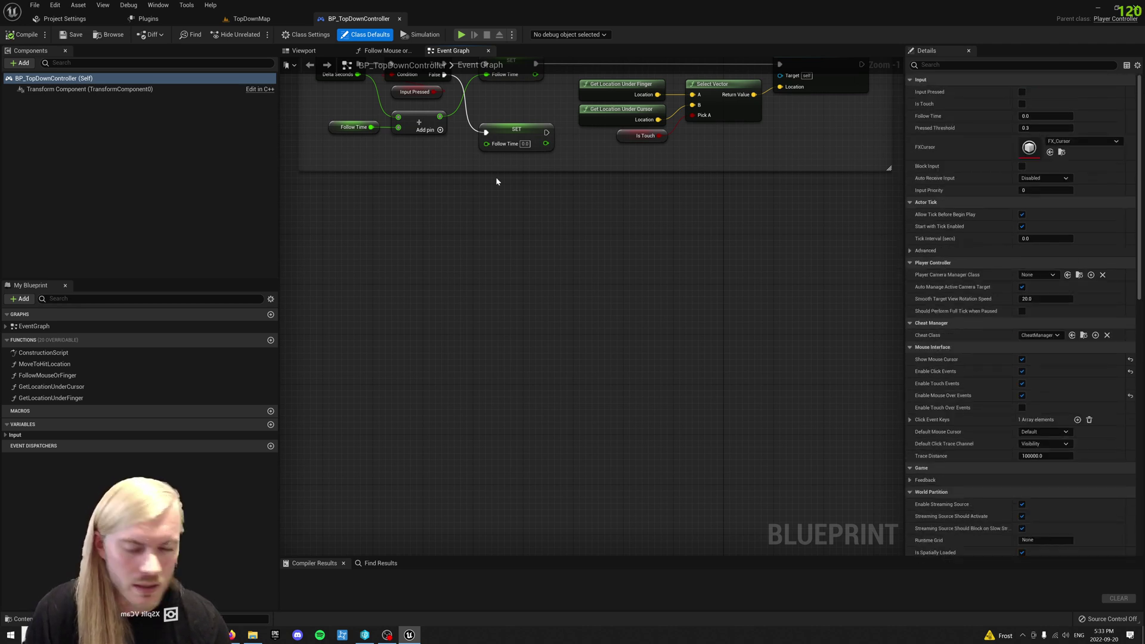
{"action": "scroll", "coordinate": [495, 179], "scroll_direction": "down", "scroll_amount": 1}
{"action": "right_click_drag", "start_coordinate": [495, 178], "coordinate": [515, 225]}
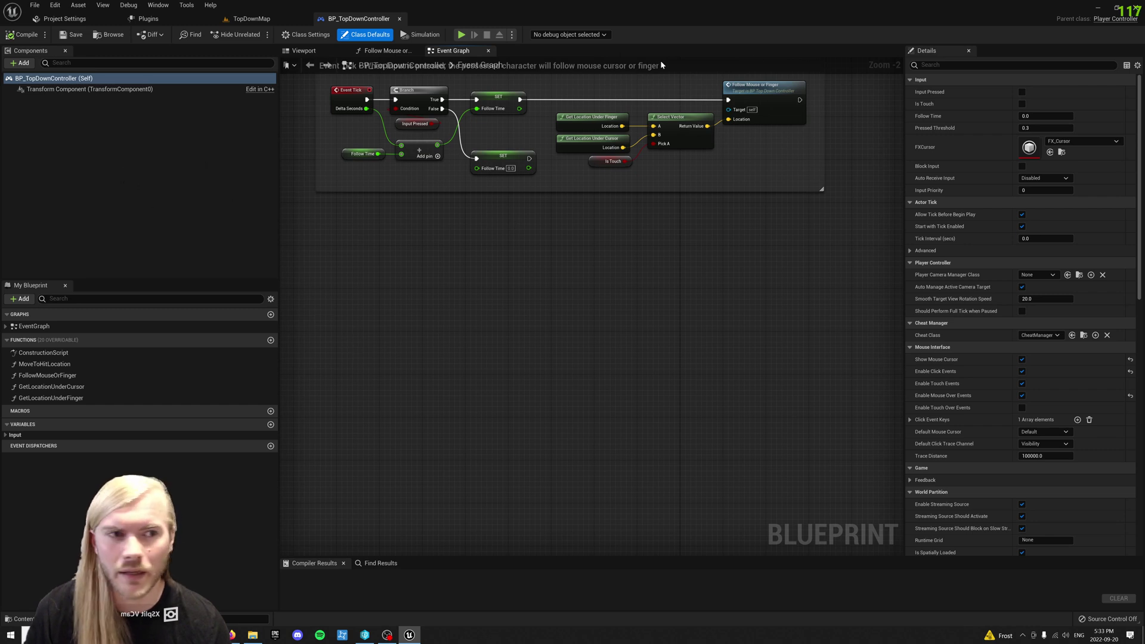
Change BP_TopDownController's parent class to GSCModular Player Controller, then save and close the blueprint.
{"action": "left_click", "coordinate": [306, 35]}
{"action": "left_click", "coordinate": [1044, 92]}
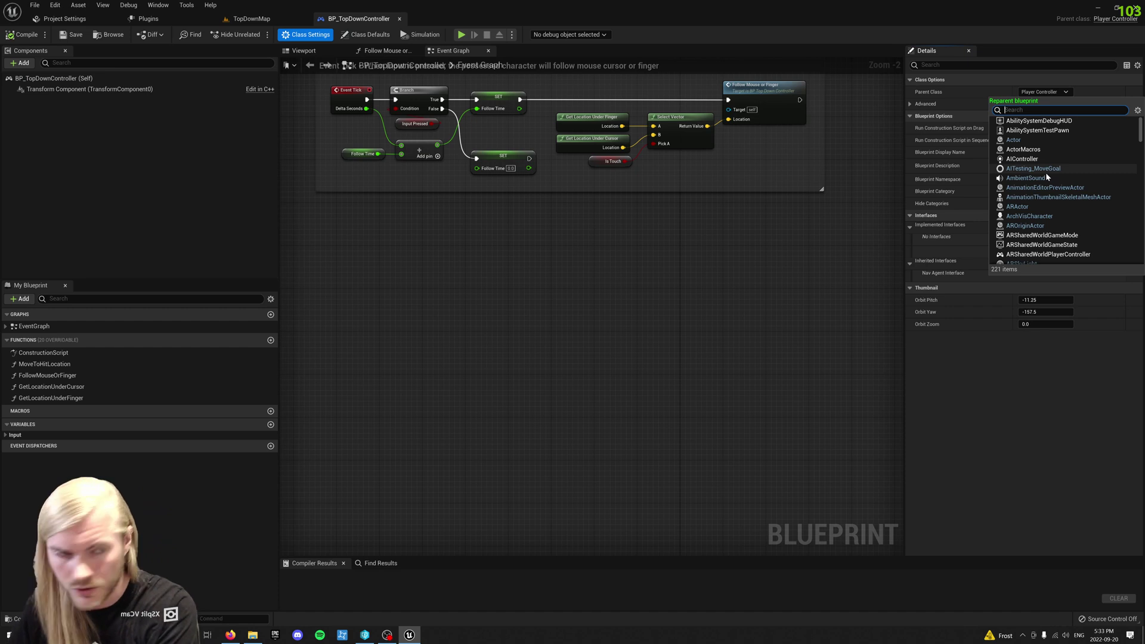
{"action": "type", "text": "gsc"}
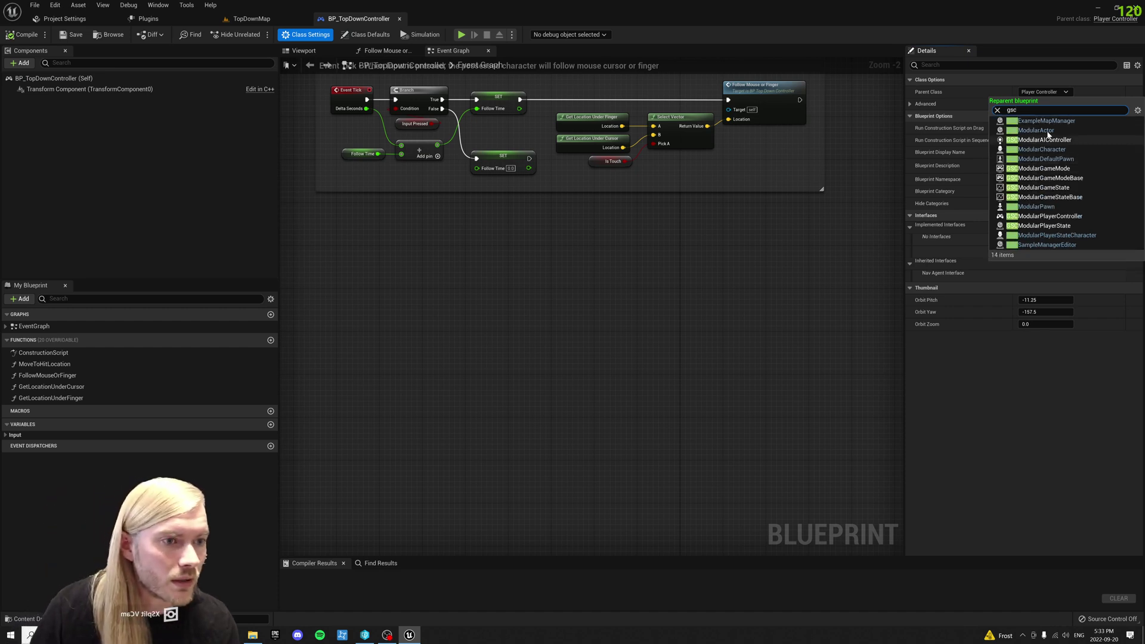
{"action": "left_click", "coordinate": [1049, 216]}
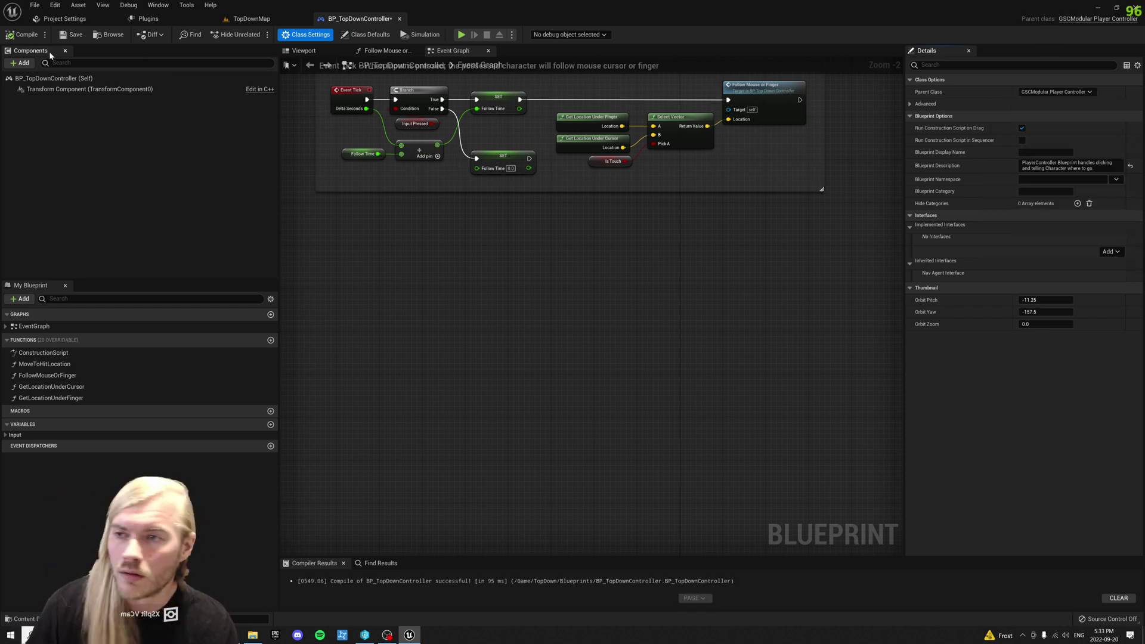
{"action": "left_click", "coordinate": [71, 34]}
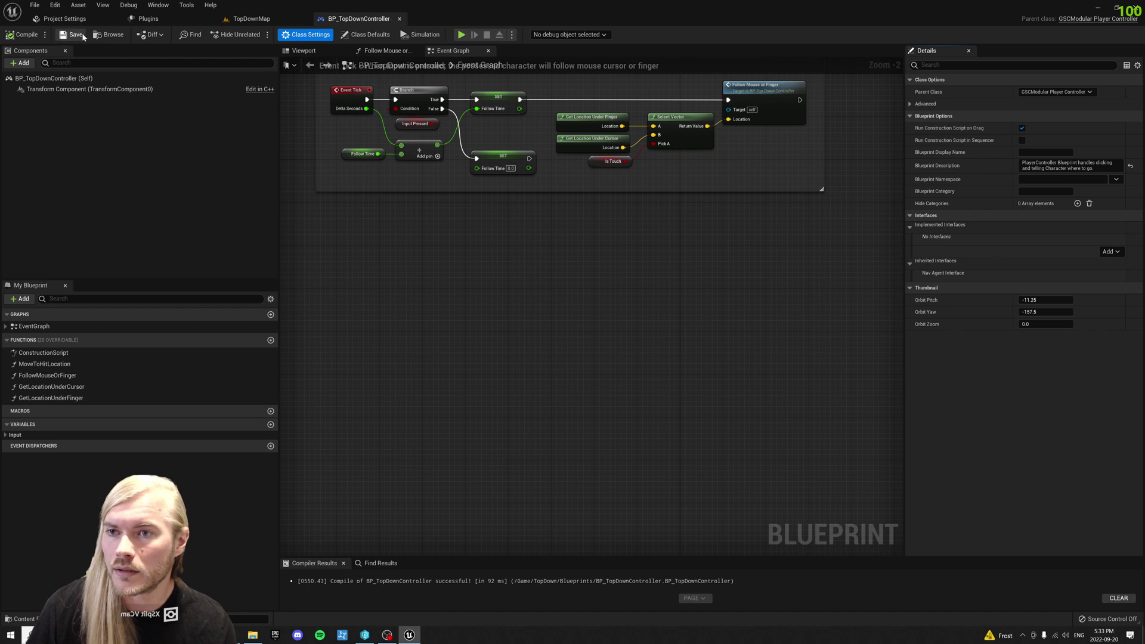
{"action": "left_click", "coordinate": [400, 19]}
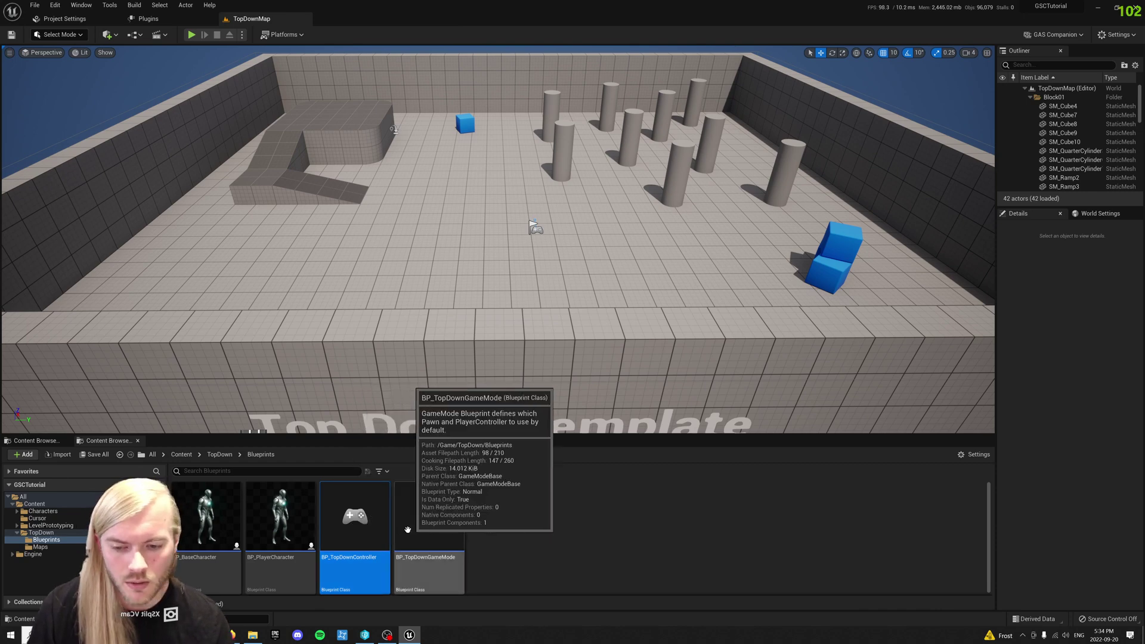
Create a PlayerState-based blueprint named BP_PlayerState in TopDown Blueprints, then open BP_TopDownGameMode.
{"action": "right_click", "coordinate": [495, 546]}
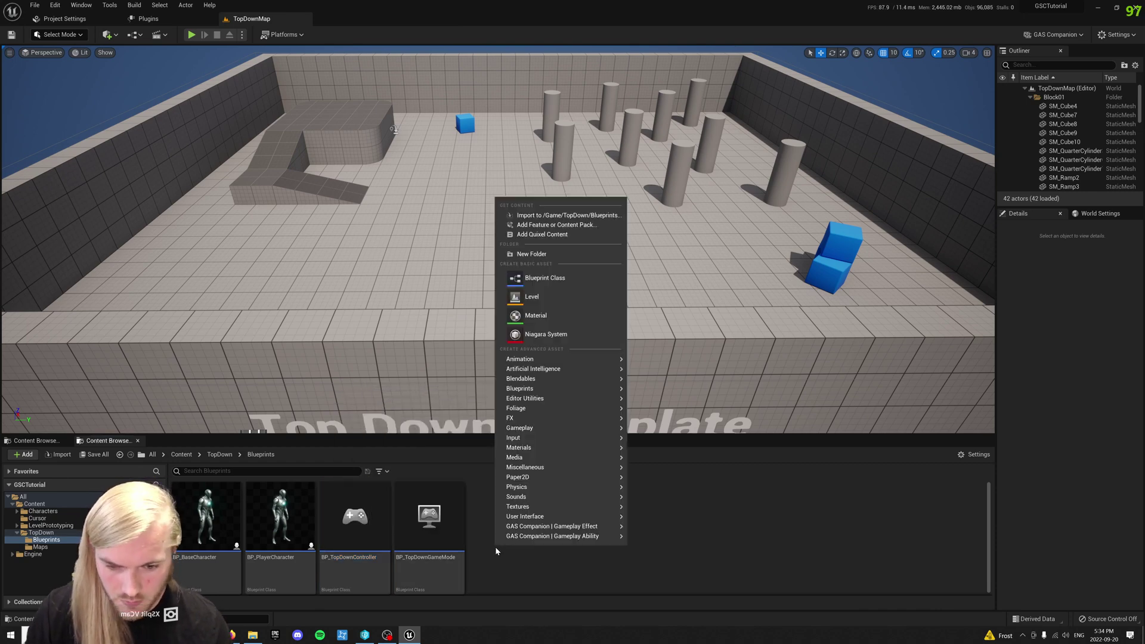
{"action": "left_click", "coordinate": [558, 329]}
{"action": "left_click", "coordinate": [453, 369]}
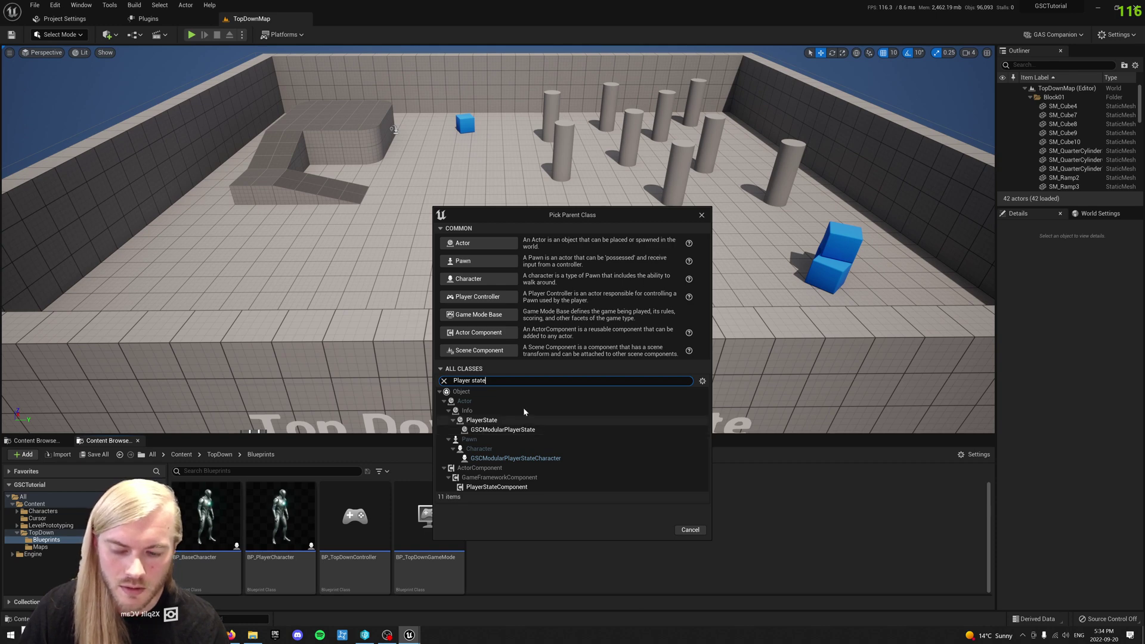
{"action": "left_click", "coordinate": [489, 421]}
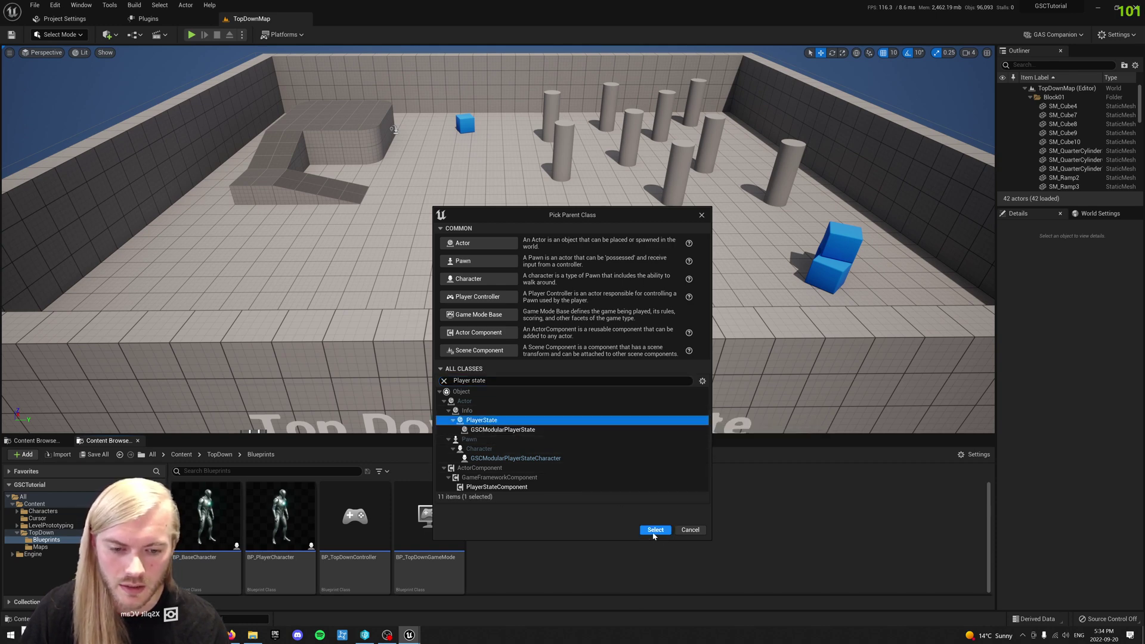
{"action": "left_click", "coordinate": [655, 530]}
{"action": "type", "text": "BP"}
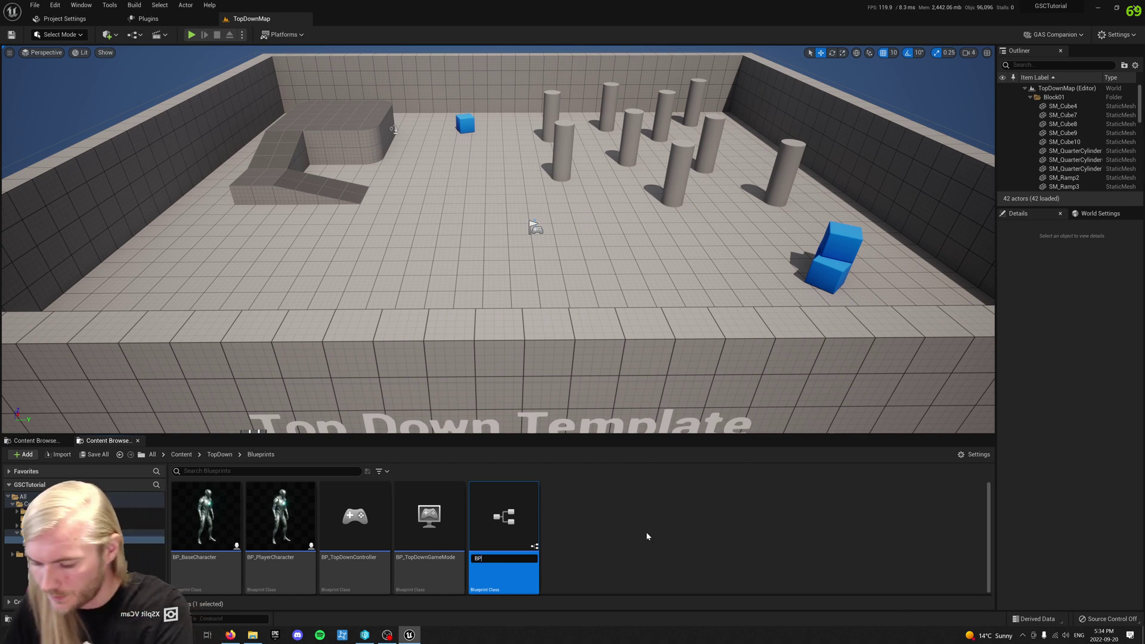
{"action": "type", "text": "_PlayerSt"}
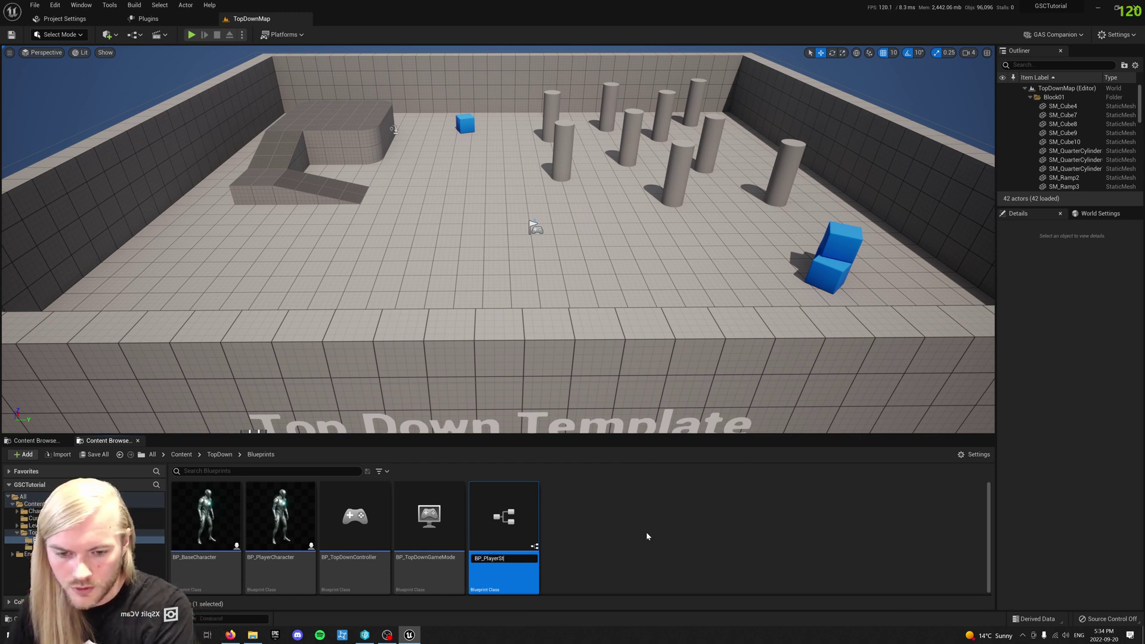
{"action": "type", "text": "ate"}
{"action": "key", "text": "Return"}
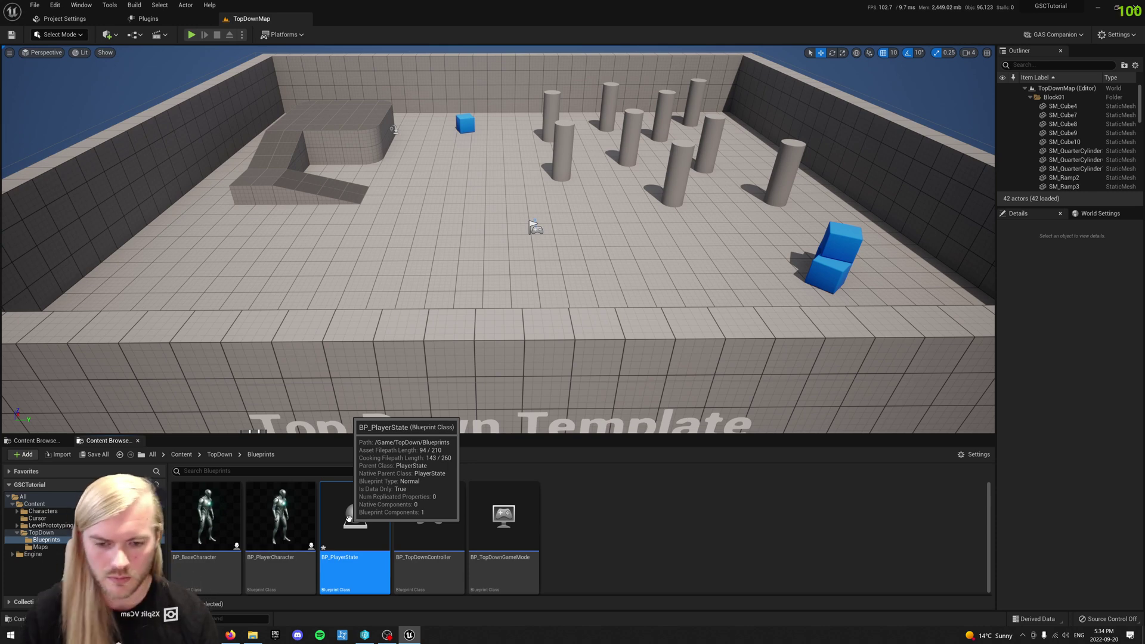
{"action": "double_click", "coordinate": [504, 556]}
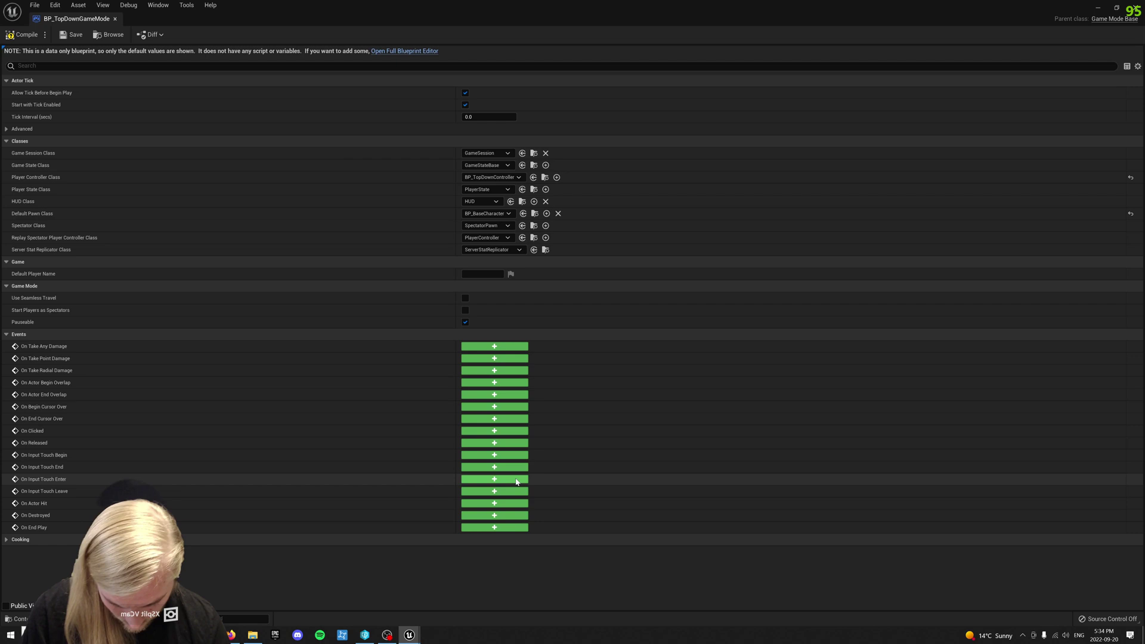
Check the Player Controller Class options and keep BP_TopDownController as the player controller.
{"action": "left_click", "coordinate": [507, 179]}
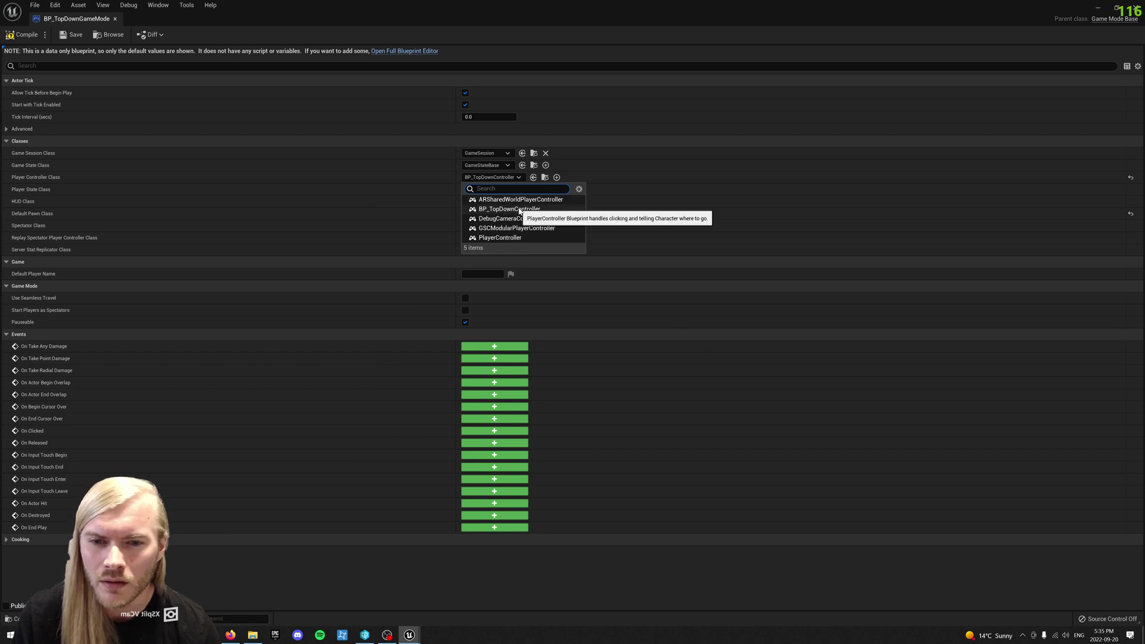
{"action": "left_click", "coordinate": [506, 179]}
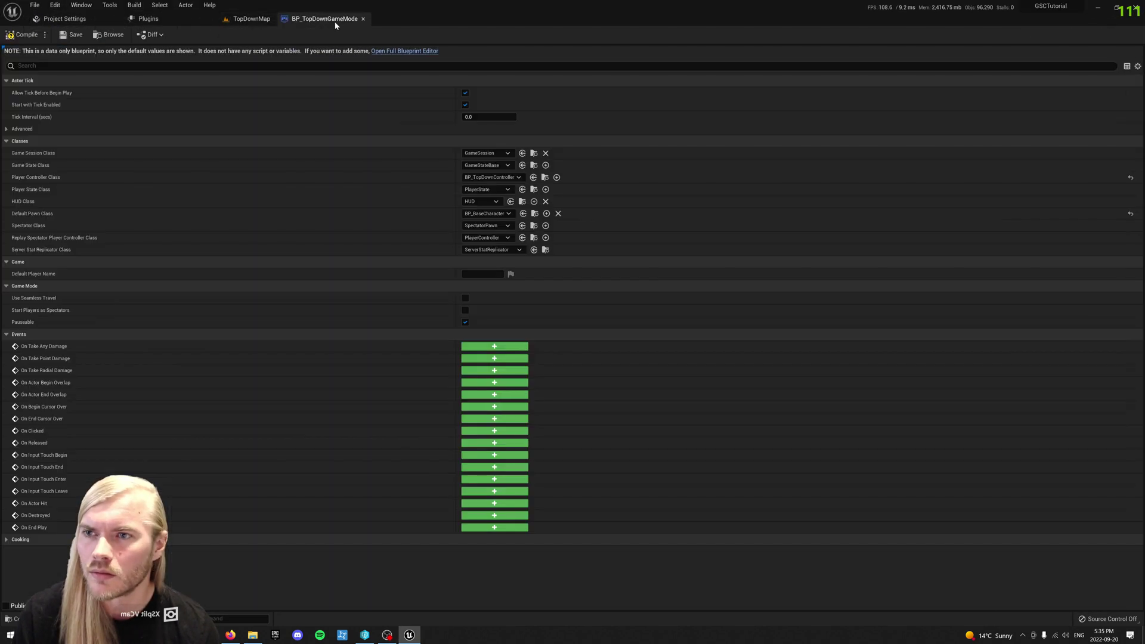
{"action": "left_click", "coordinate": [254, 20]}
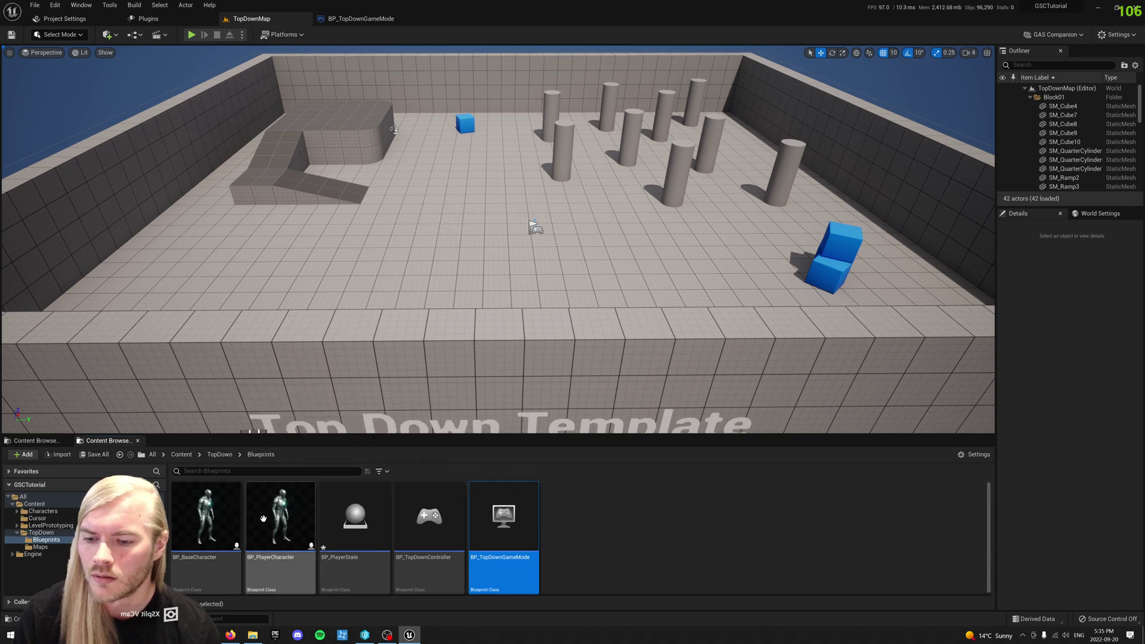
{"action": "left_click", "coordinate": [358, 18]}
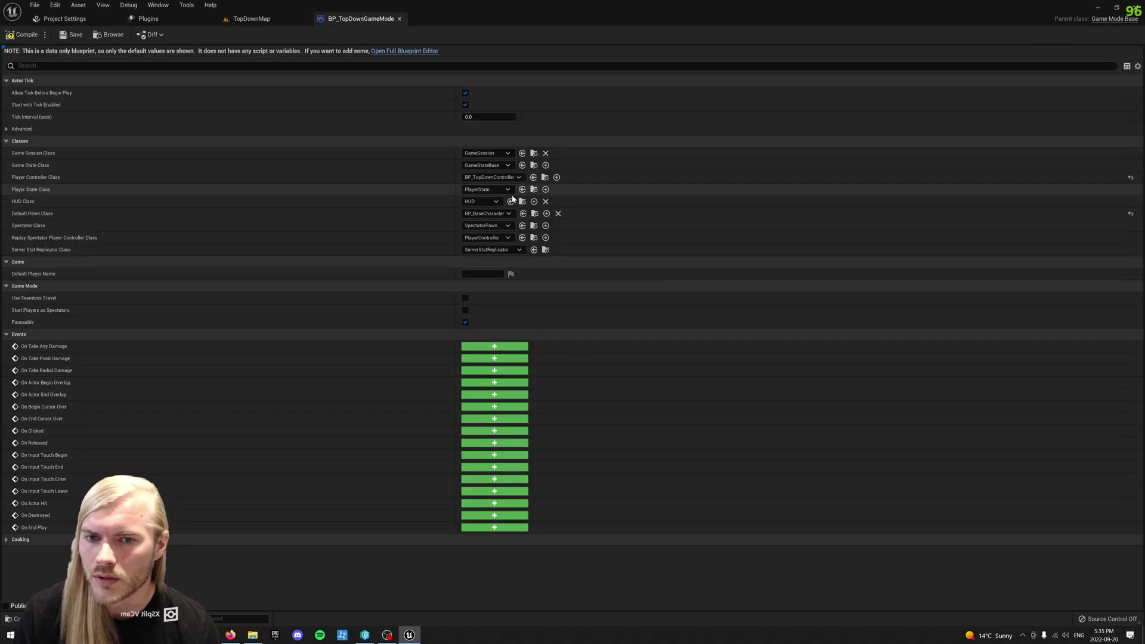
Set the Default Pawn Class to BP_PlayerCharacter and the Player State Class to BP_PlayerState.
{"action": "left_click", "coordinate": [486, 213]}
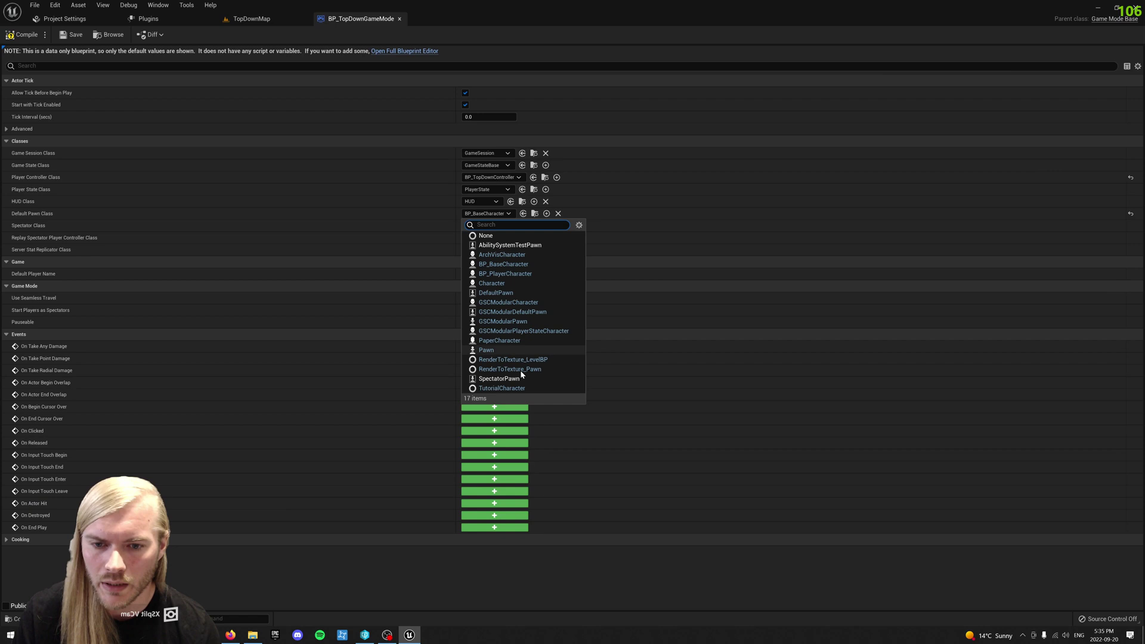
{"action": "left_click", "coordinate": [505, 273]}
{"action": "left_click", "coordinate": [488, 189]}
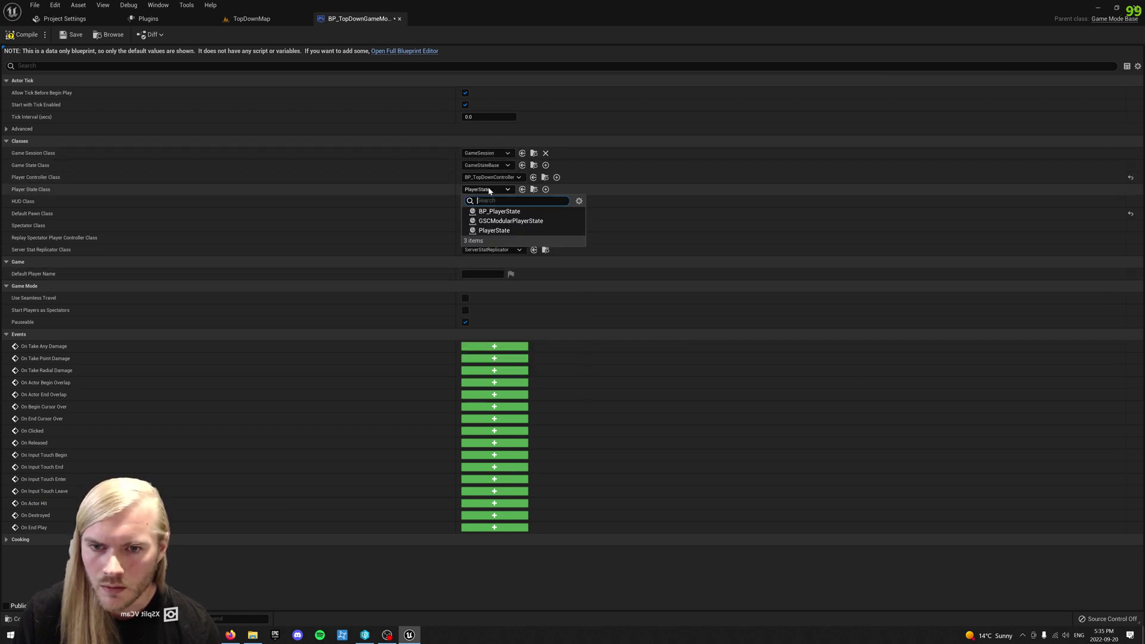
{"action": "left_click", "coordinate": [487, 219]}
Undo a trial Replay Spectator change to BP_TopDownController, then return to the TopDownMap level.
{"action": "left_click", "coordinate": [486, 238]}
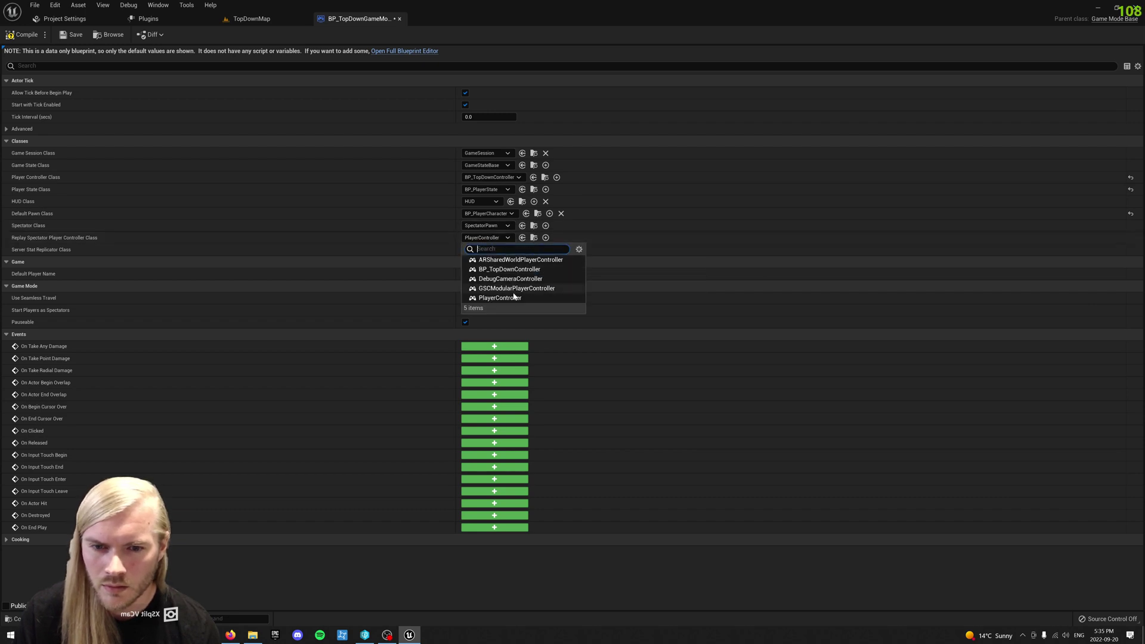
{"action": "left_click", "coordinate": [509, 269]}
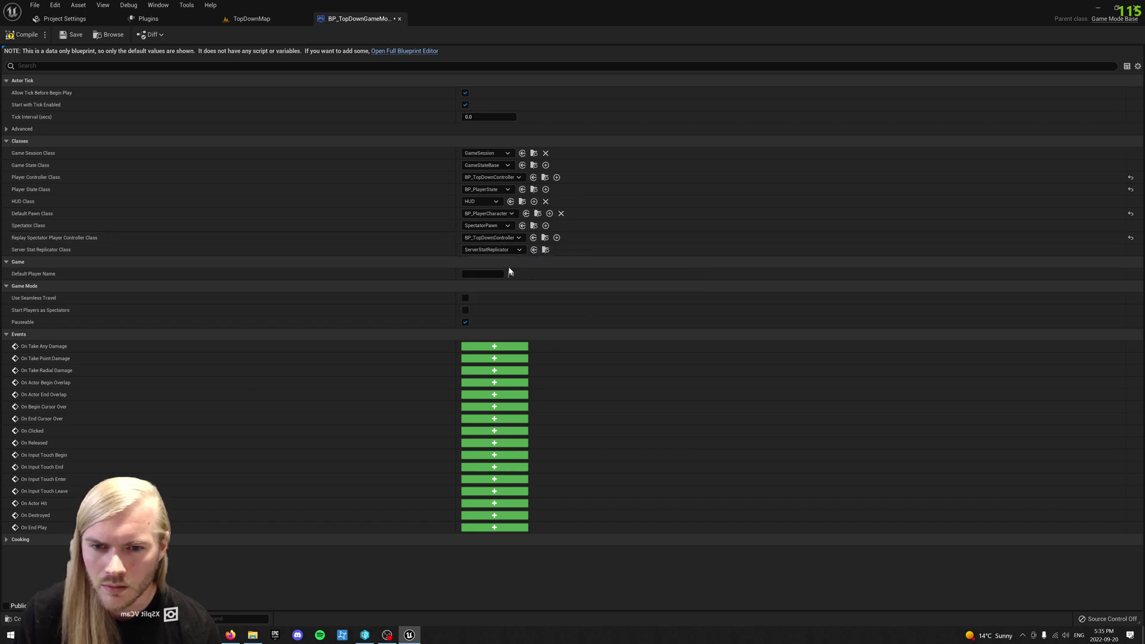
{"action": "left_click", "coordinate": [492, 238]}
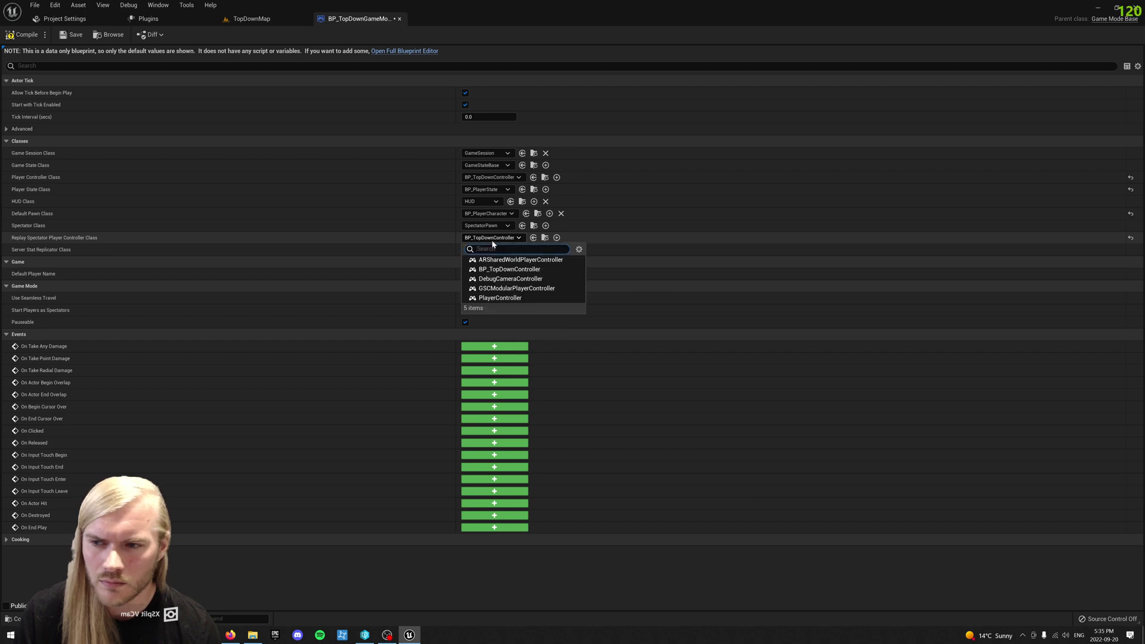
{"action": "left_click", "coordinate": [493, 241]}
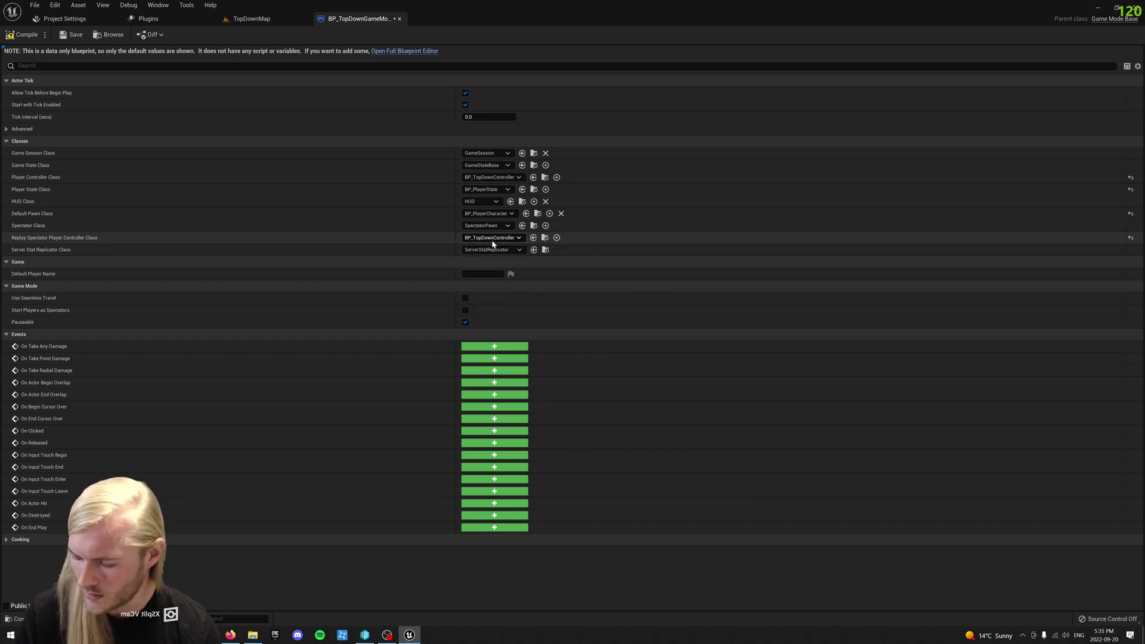
{"action": "key", "text": "ctrl+z"}
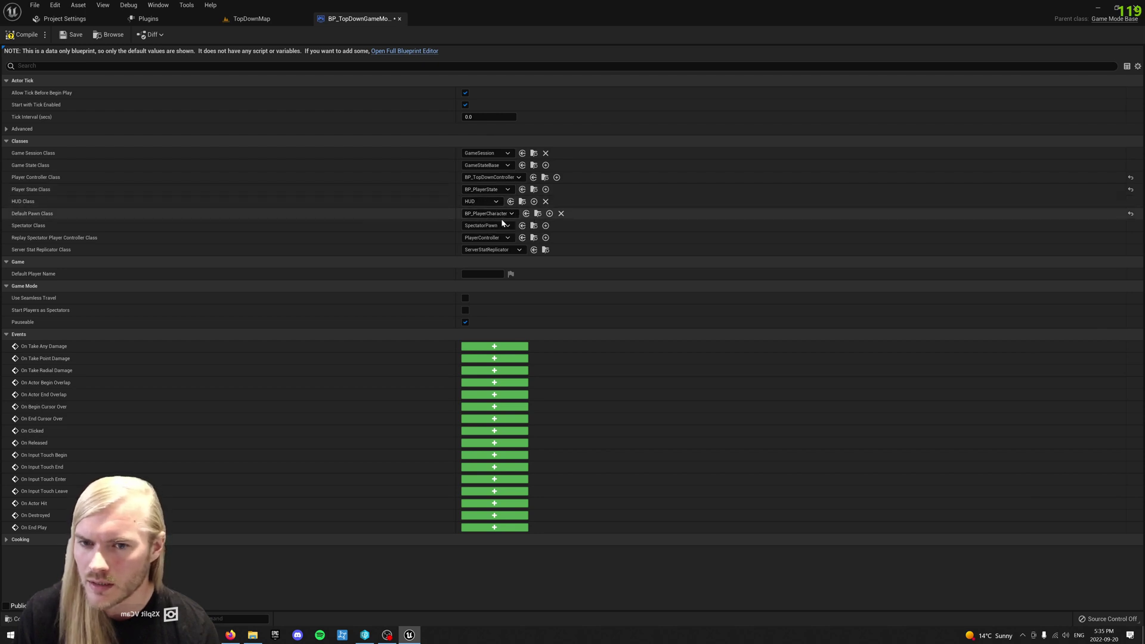
{"action": "left_click", "coordinate": [252, 19]}
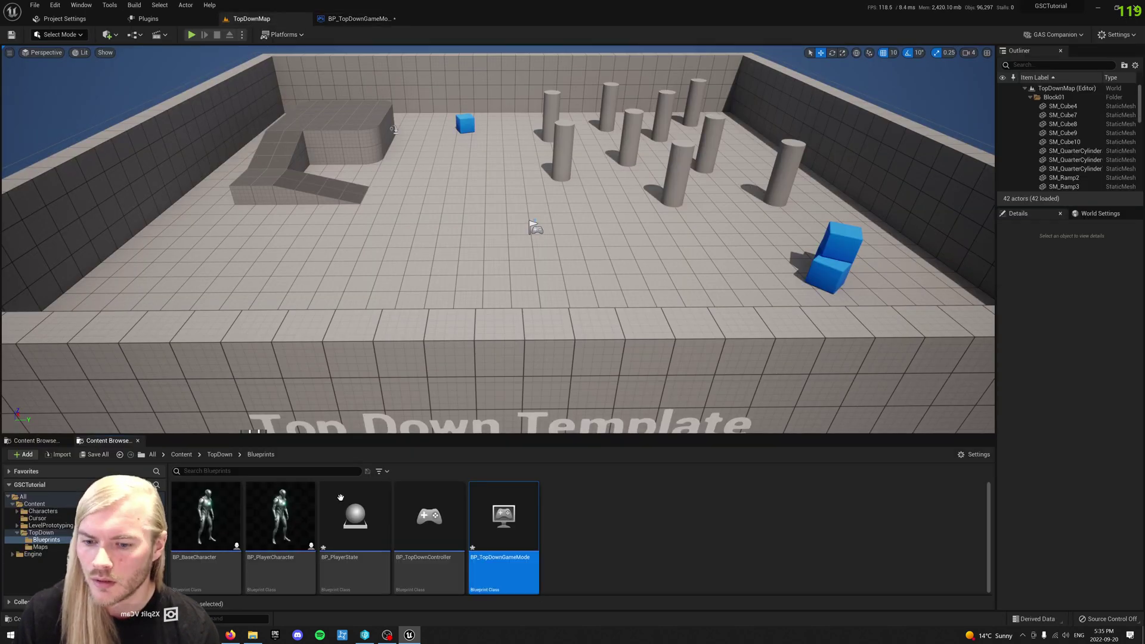
Open BP_TopDownController and add an Event BeginPlay node to its graph.
{"action": "double_click", "coordinate": [440, 527]}
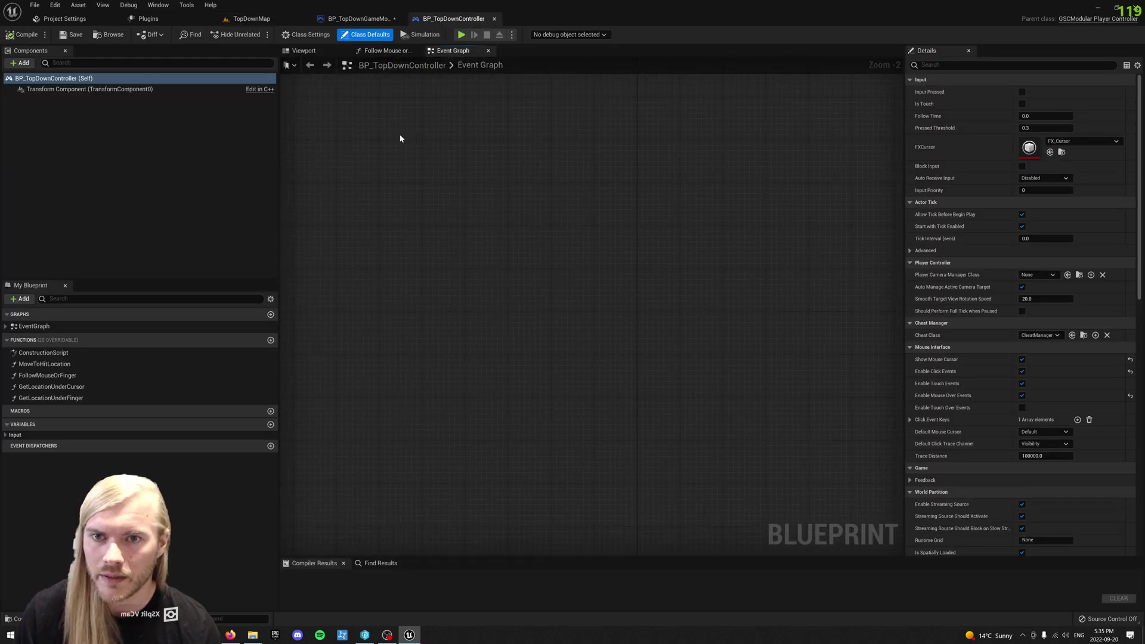
{"action": "right_click", "coordinate": [346, 193]}
{"action": "type", "text": "eve"}
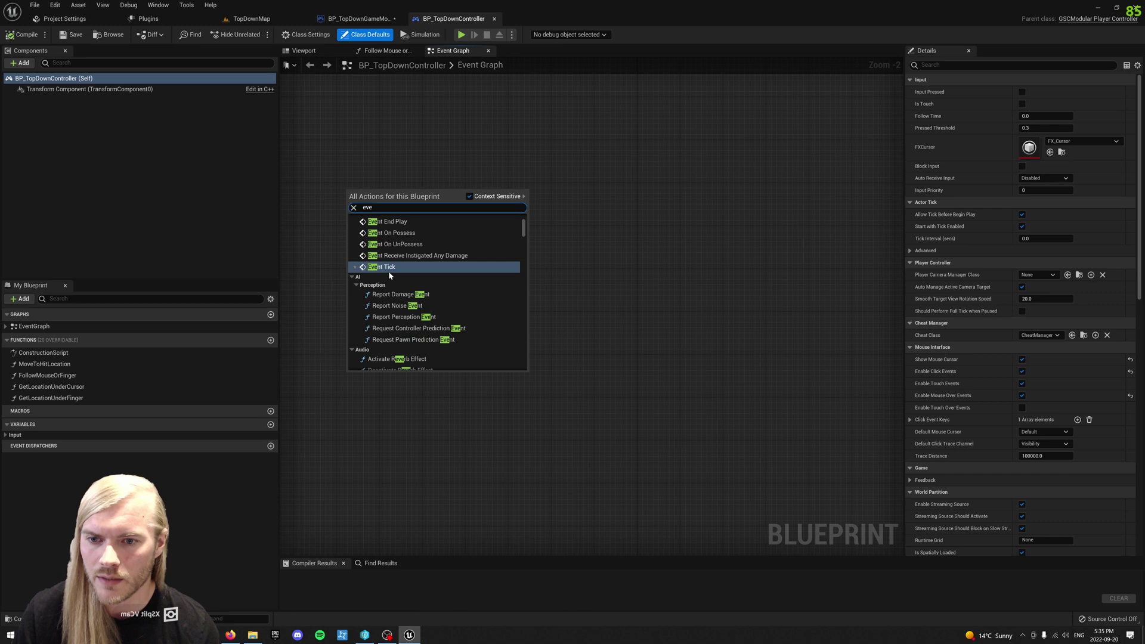
{"action": "scroll", "coordinate": [400, 249], "scroll_direction": "up", "scroll_amount": 3}
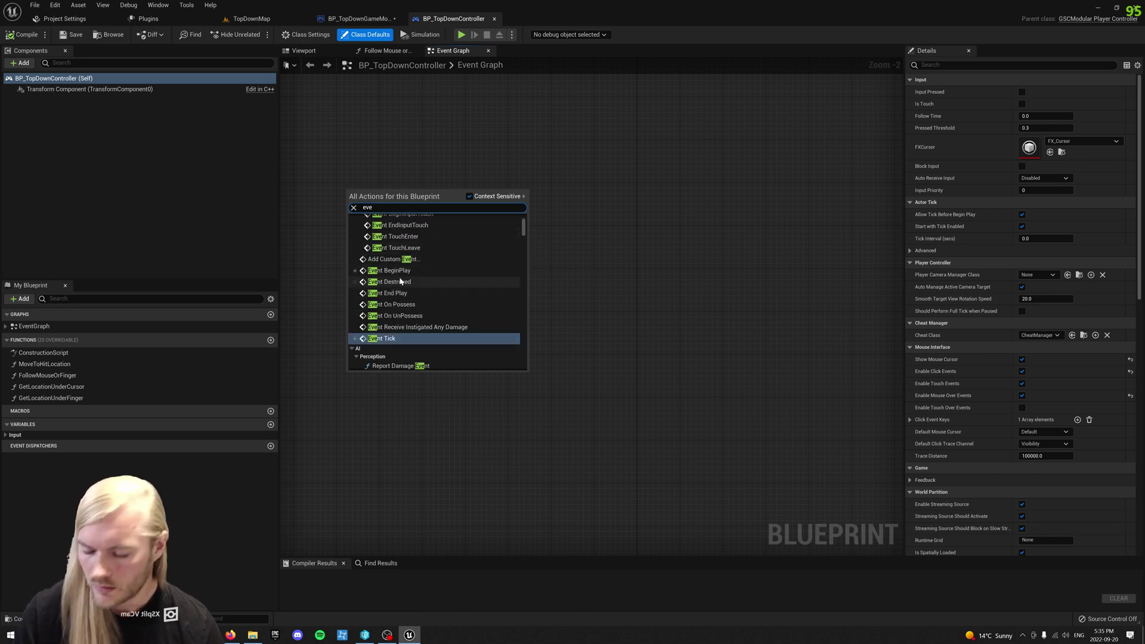
{"action": "left_click", "coordinate": [388, 270]}
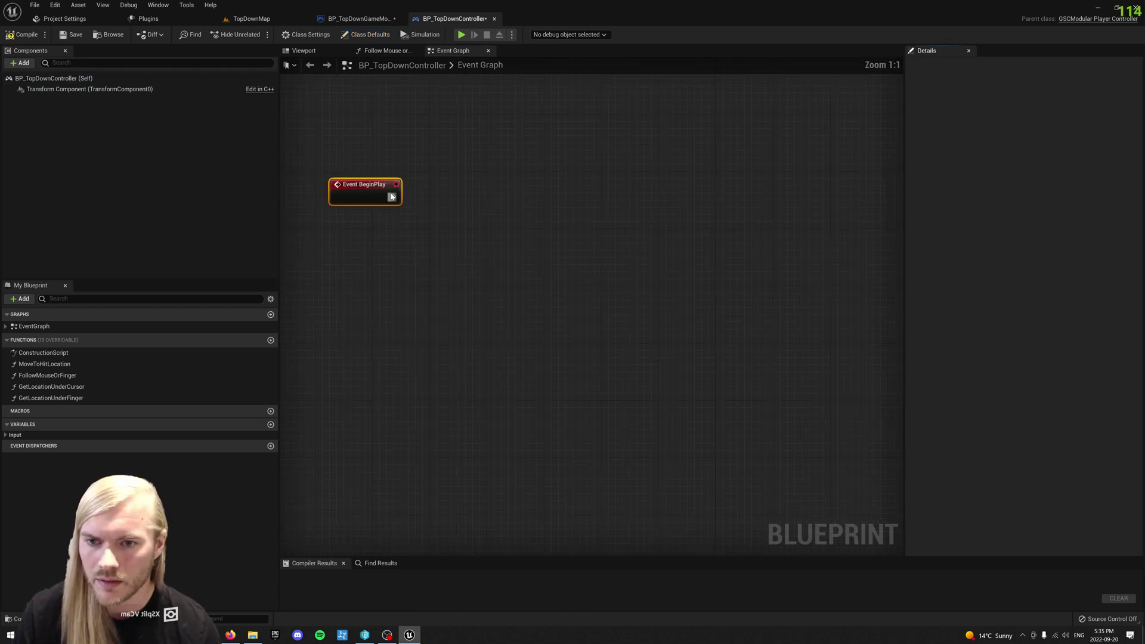
Wire a Create Widget node off BeginPlay's execution pin and arrange the two nodes neatly.
{"action": "left_click_drag", "start_coordinate": [393, 197], "coordinate": [508, 218]}
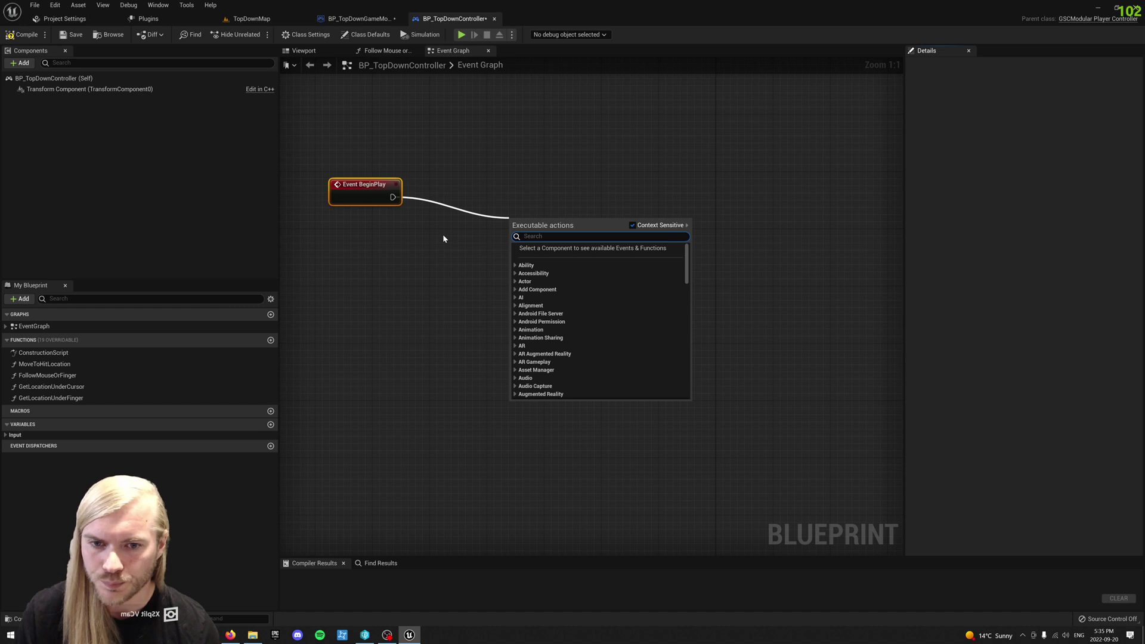
{"action": "type", "text": "creat wid"}
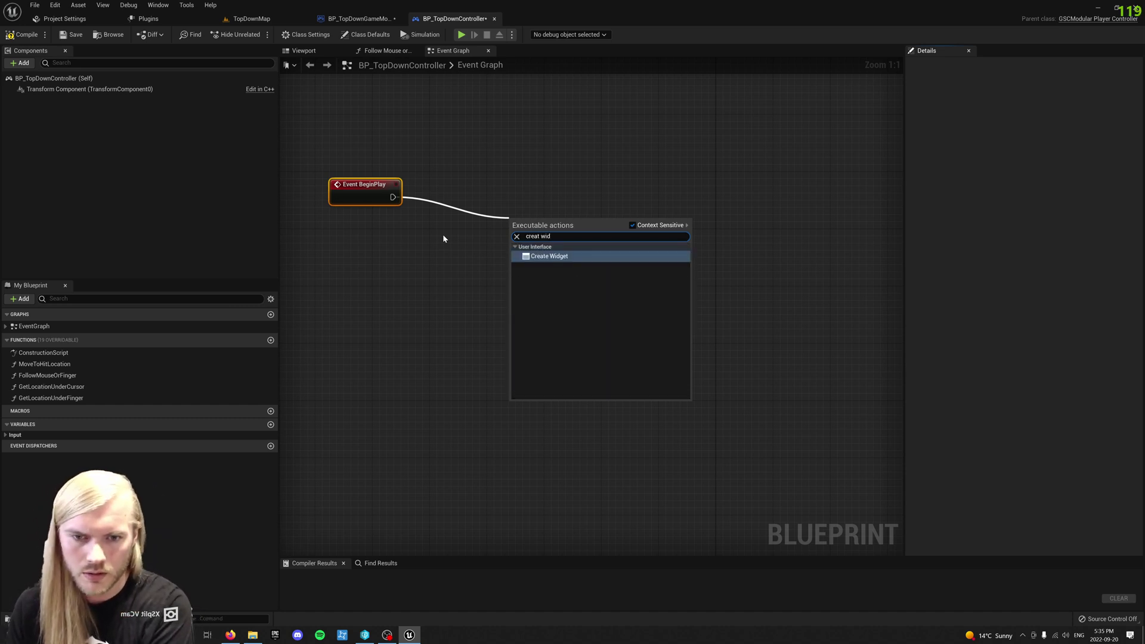
{"action": "key", "text": "Return"}
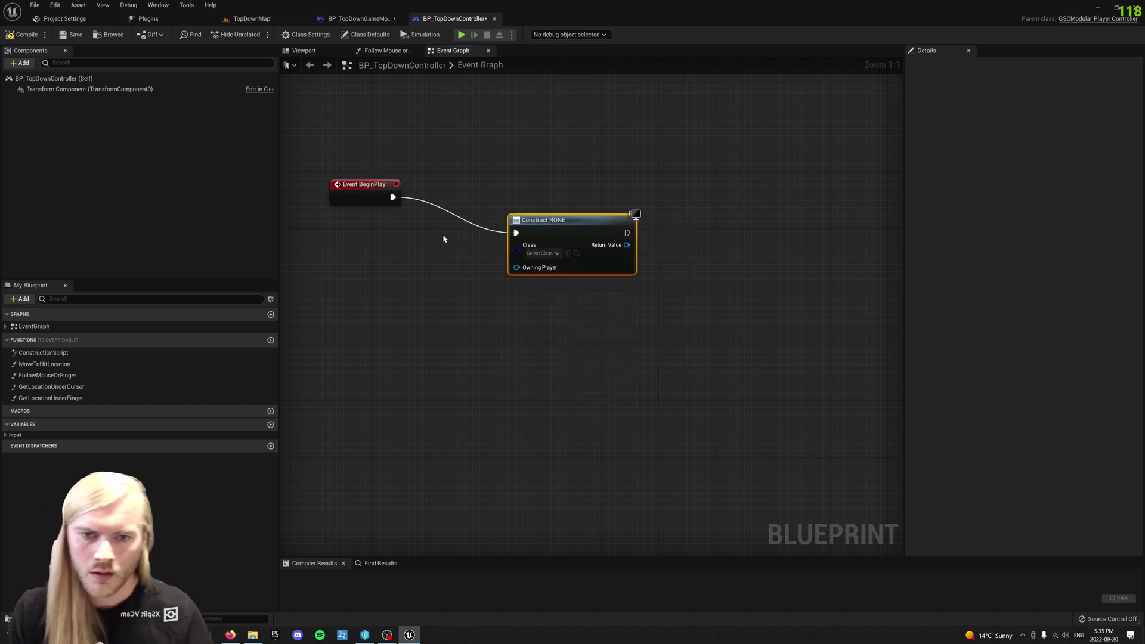
{"action": "left_click_drag", "start_coordinate": [504, 201], "coordinate": [498, 187]}
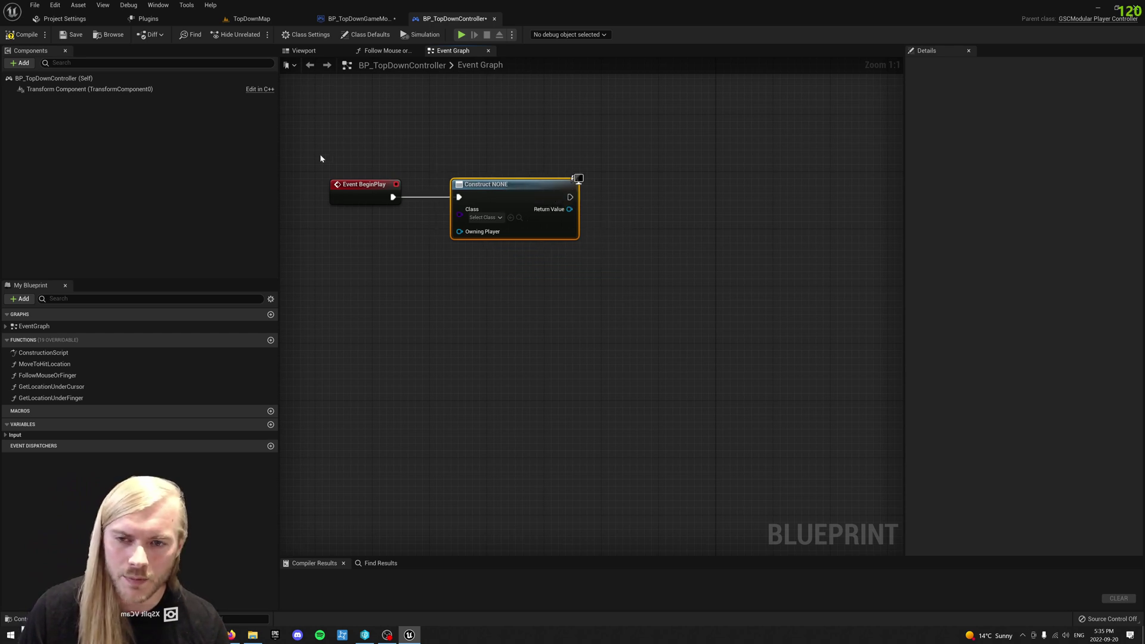
{"action": "left_click", "coordinate": [429, 208]}
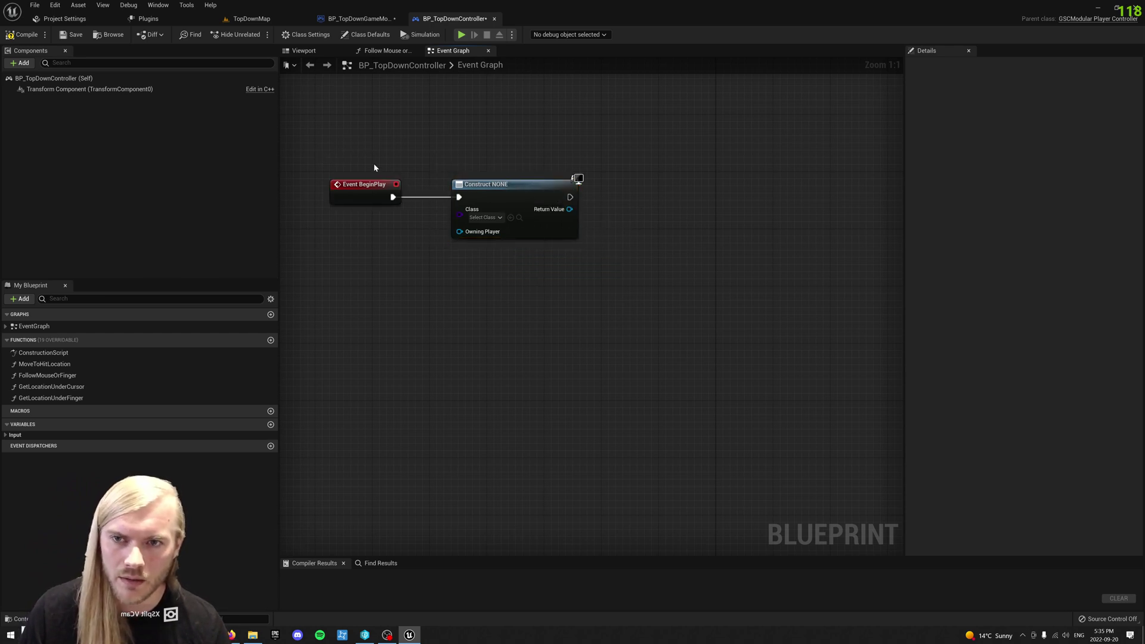
{"action": "left_click_drag", "start_coordinate": [332, 137], "coordinate": [437, 132]}
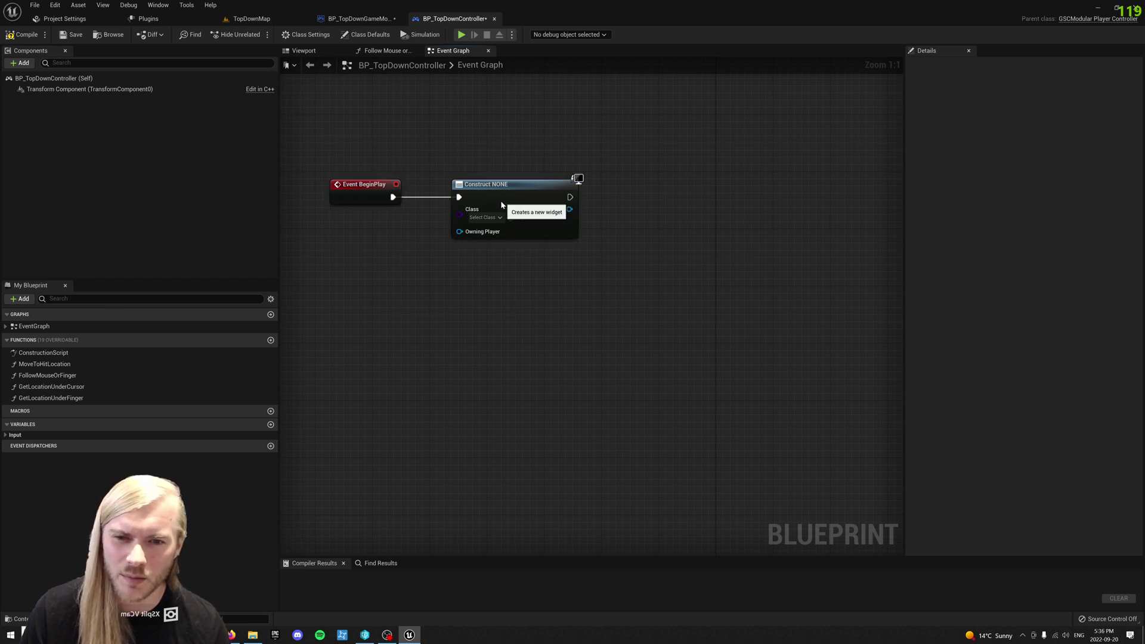
{"action": "left_click_drag", "start_coordinate": [514, 213], "coordinate": [499, 213]}
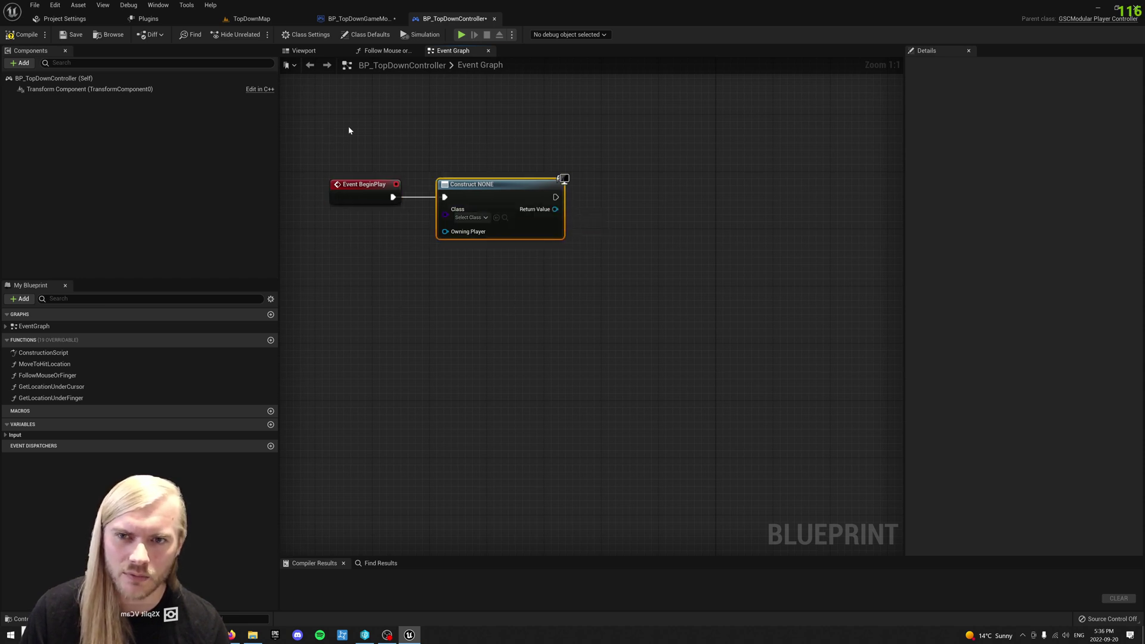
{"action": "left_click", "coordinate": [445, 132]}
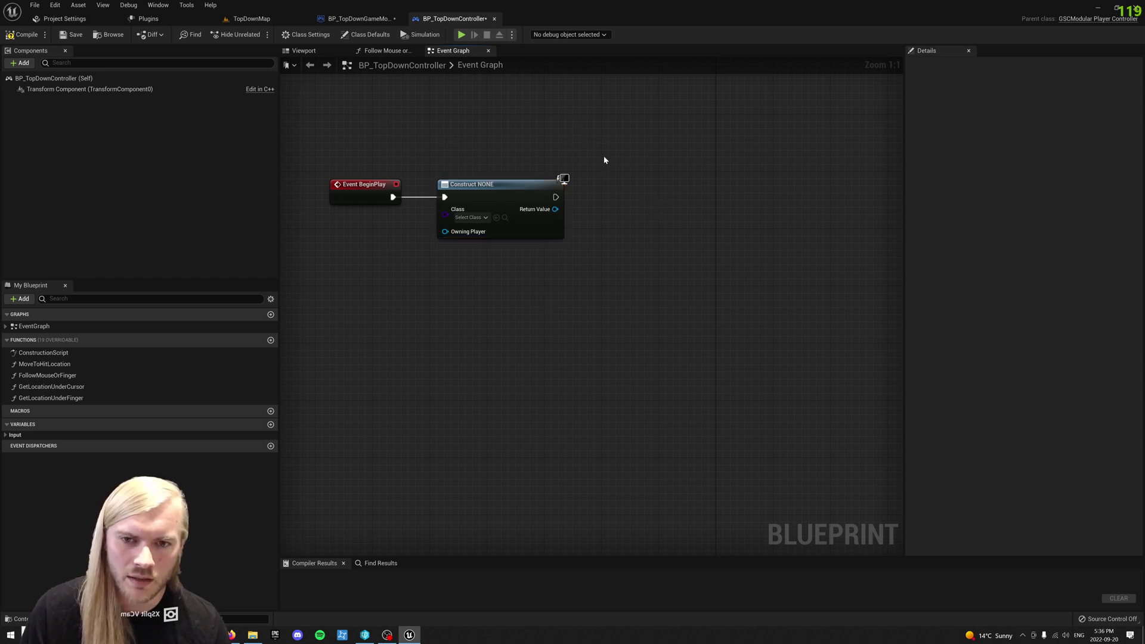
{"action": "mouse_move", "coordinate": [476, 136]}
{"action": "left_mouse_down"}
{"action": "mouse_move", "coordinate": [508, 253]}
{"action": "mouse_move", "coordinate": [473, 136]}
{"action": "left_mouse_up"}
{"action": "right_click_drag", "start_coordinate": [475, 144], "coordinate": [429, 217]}
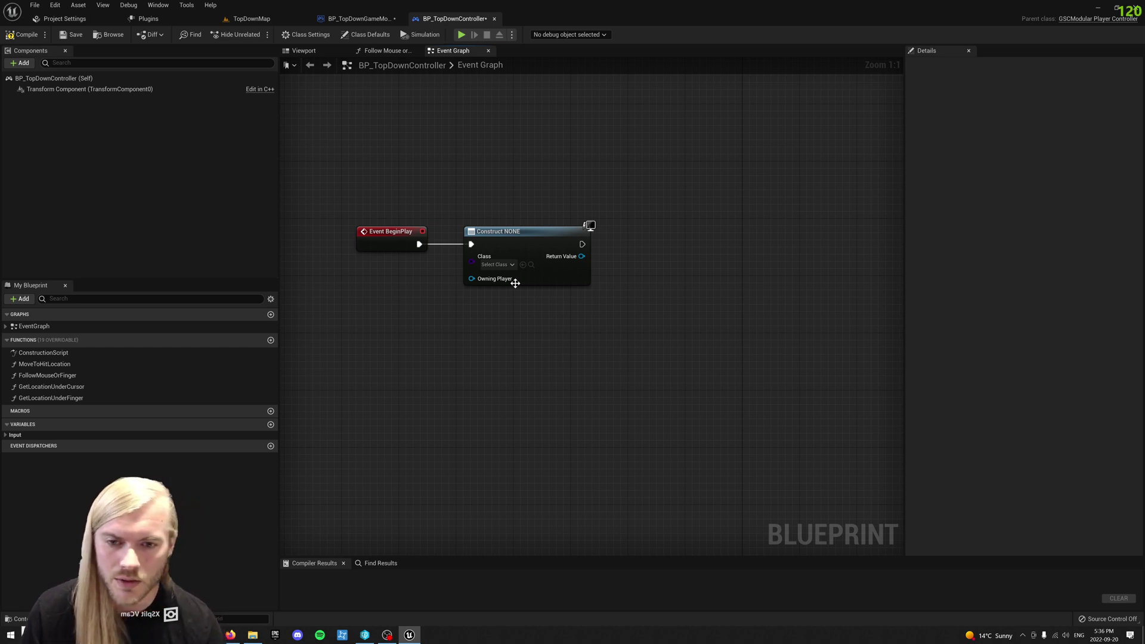
Set the Create Widget class to WB_HUD, discarding a trial Add to Viewport node.
{"action": "left_click", "coordinate": [497, 264]}
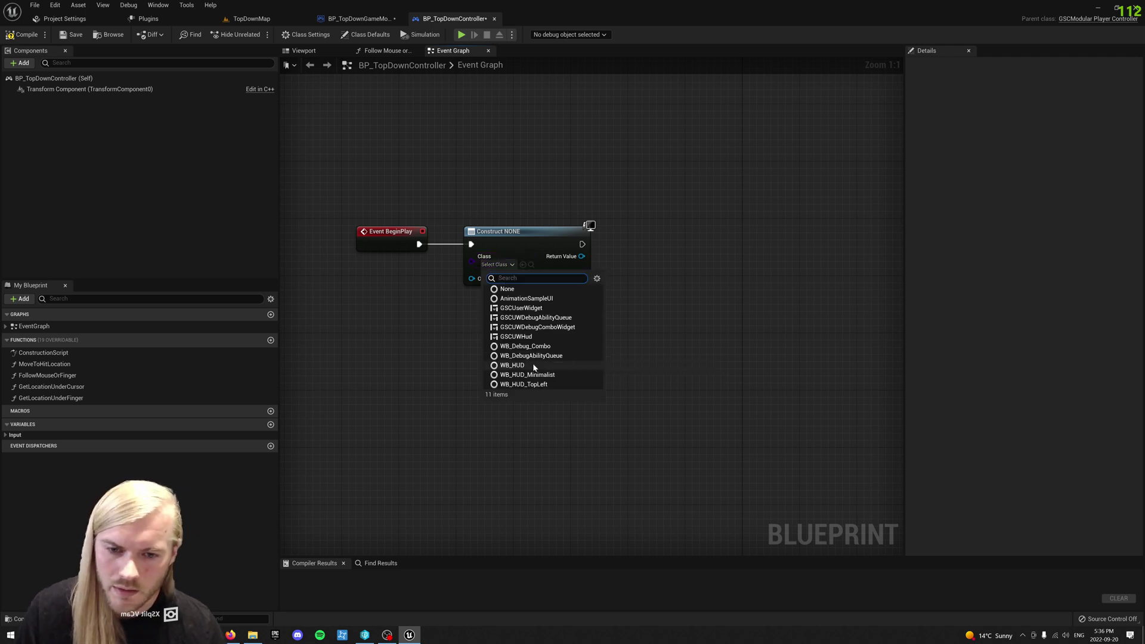
{"action": "left_click", "coordinate": [534, 365]}
{"action": "left_click_drag", "start_coordinate": [577, 258], "coordinate": [619, 255]}
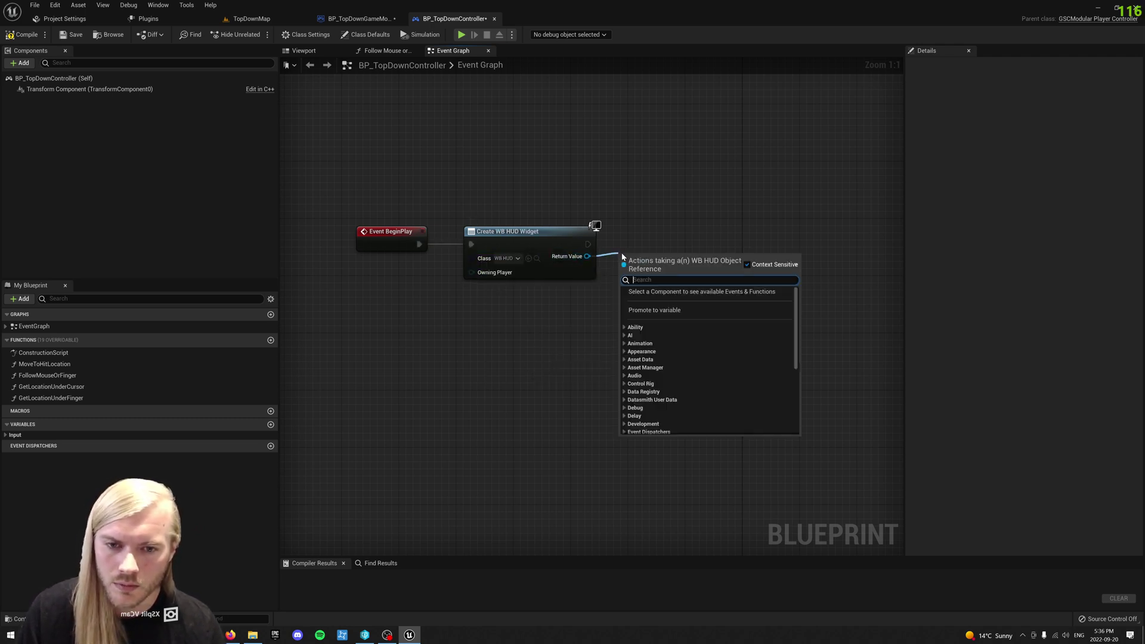
{"action": "type", "text": "add"}
{"action": "left_click", "coordinate": [662, 294]}
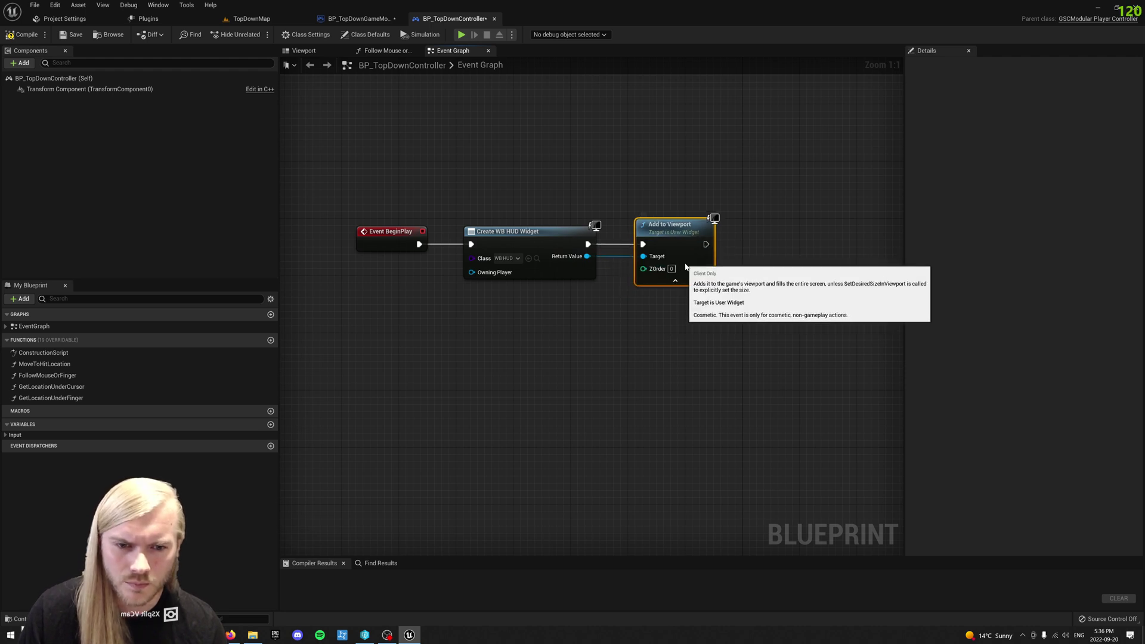
{"action": "key", "text": "Delete"}
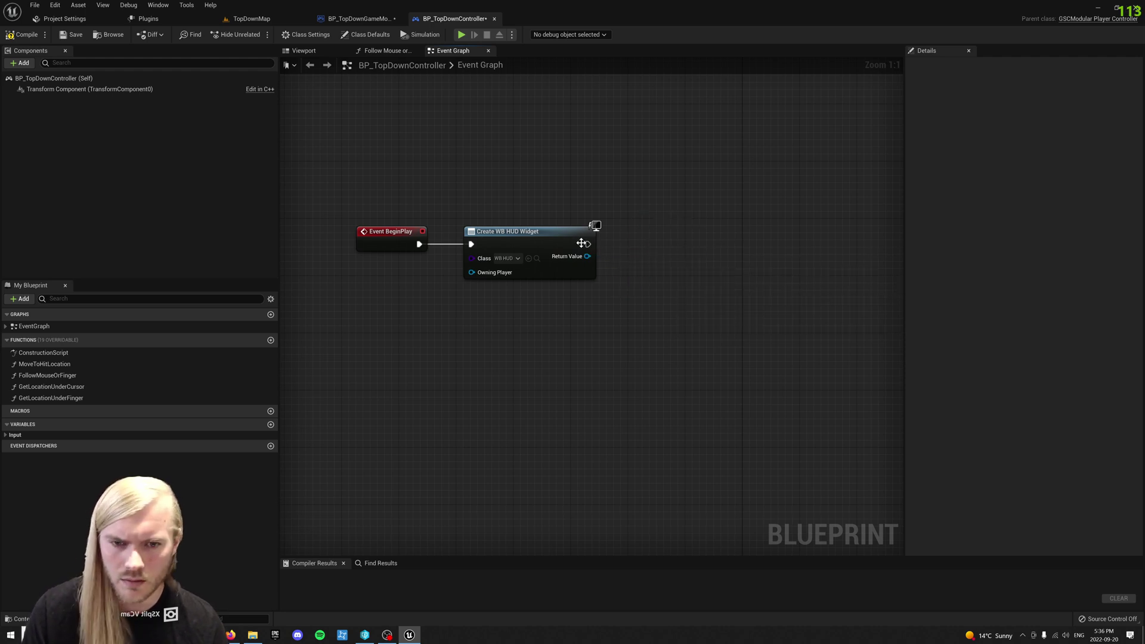
{"action": "right_click", "coordinate": [628, 260]}
{"action": "type", "text": "add to viewpo"}
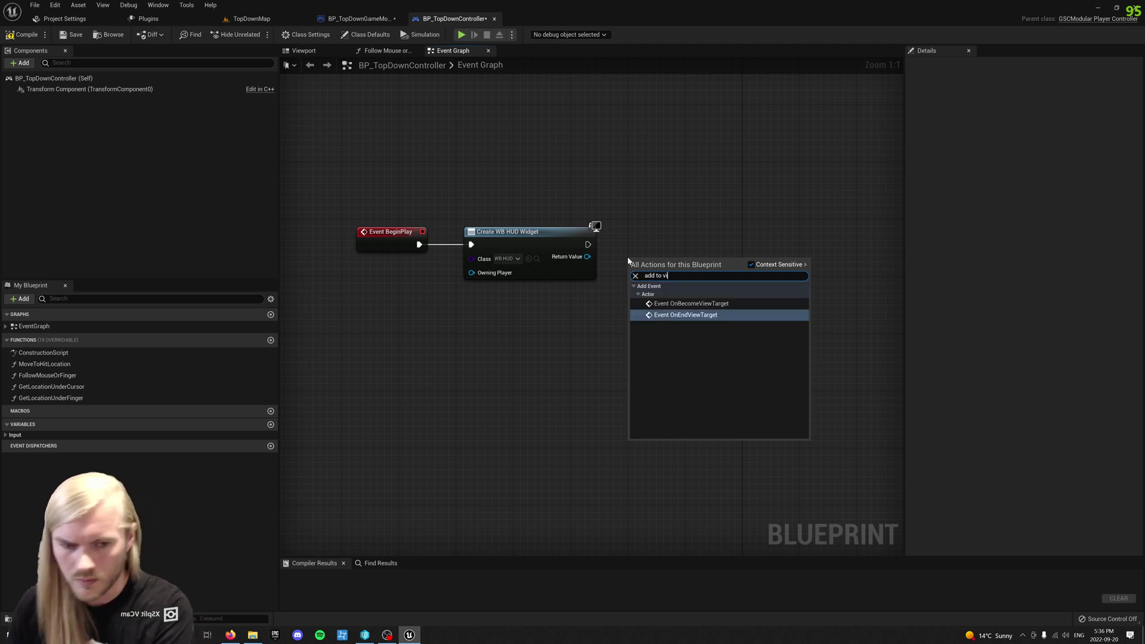
{"action": "key", "text": "Escape"}
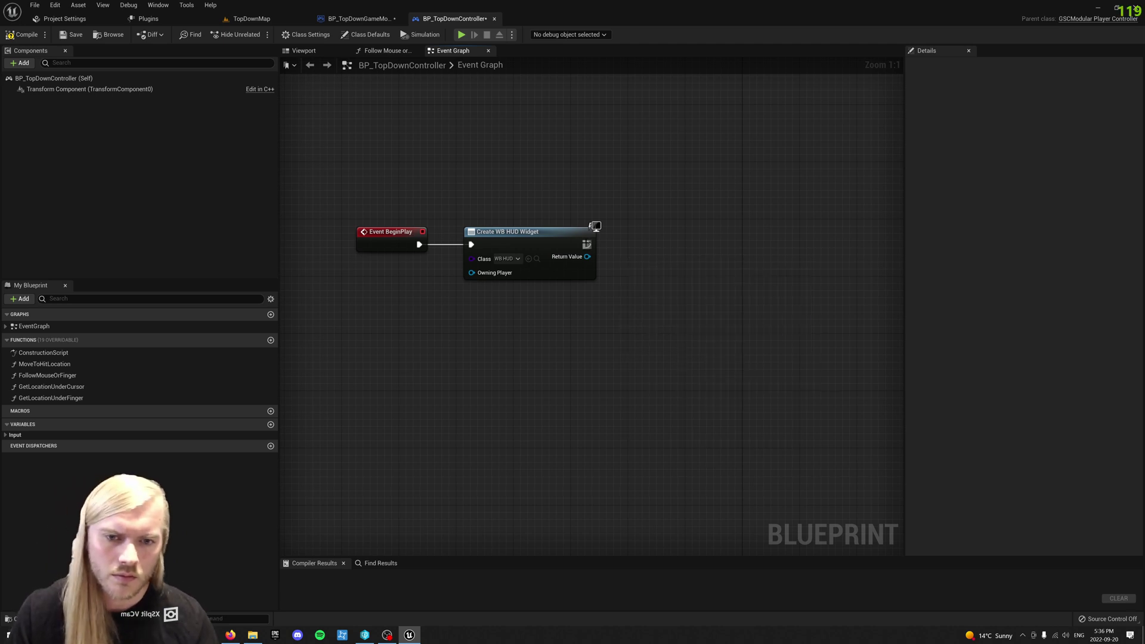
Chain an Add to Player Screen node after the WB_HUD Create Widget node, then switch to the docs.
{"action": "left_click_drag", "start_coordinate": [588, 244], "coordinate": [638, 252]}
{"action": "type", "text": "add to view"}
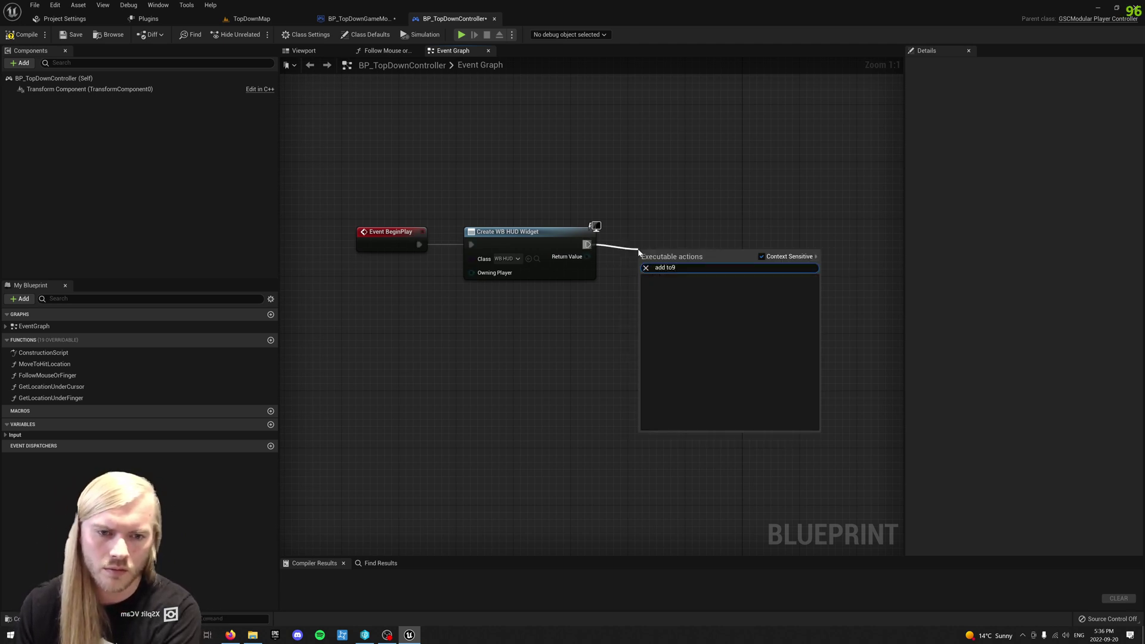
{"action": "key", "text": "Up"}
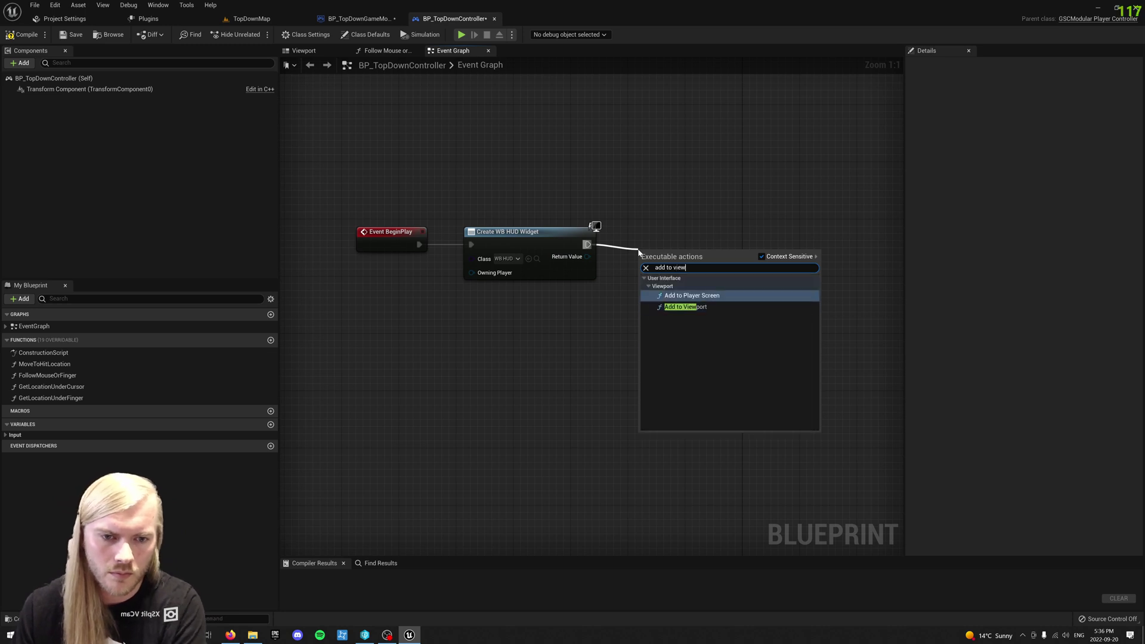
{"action": "key", "text": "Return"}
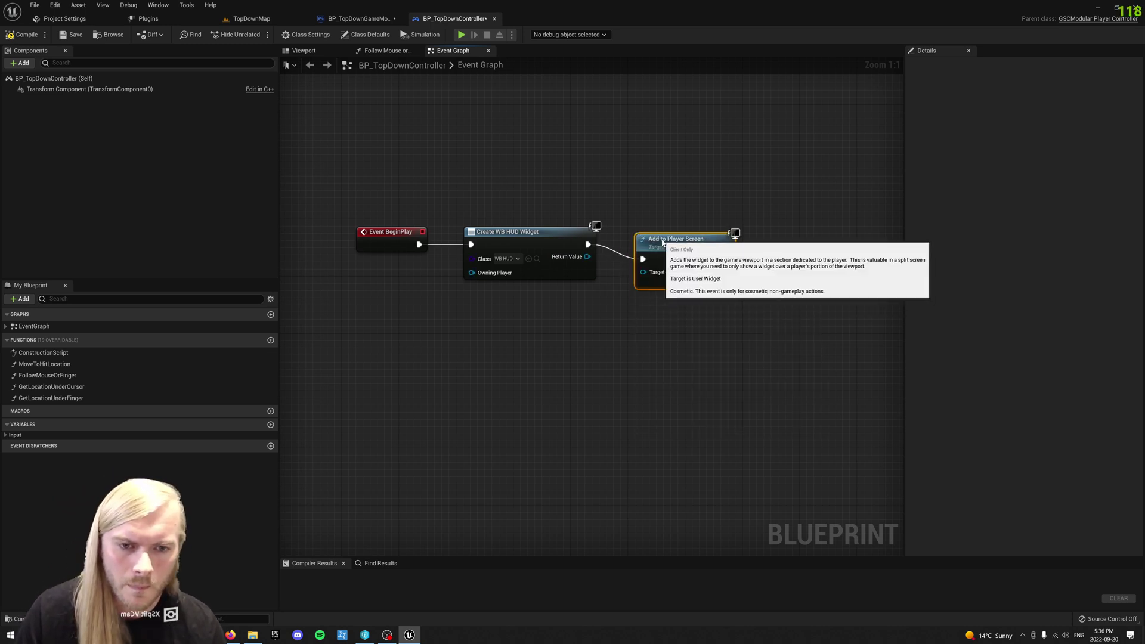
{"action": "key", "text": "alt+Tab"}
Scroll the Quick Start page to the Create HUD graph and full health, stamina and mana bars.
{"action": "scroll", "coordinate": [507, 364], "scroll_direction": "down", "scroll_amount": 20}
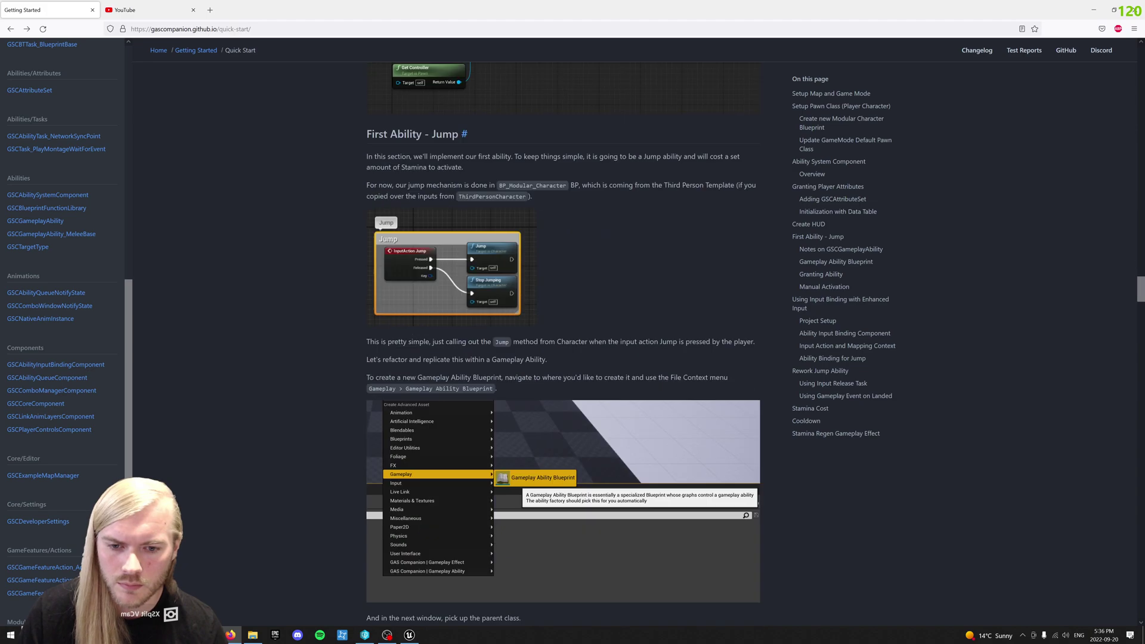
{"action": "scroll", "coordinate": [551, 354], "scroll_direction": "up", "scroll_amount": 15}
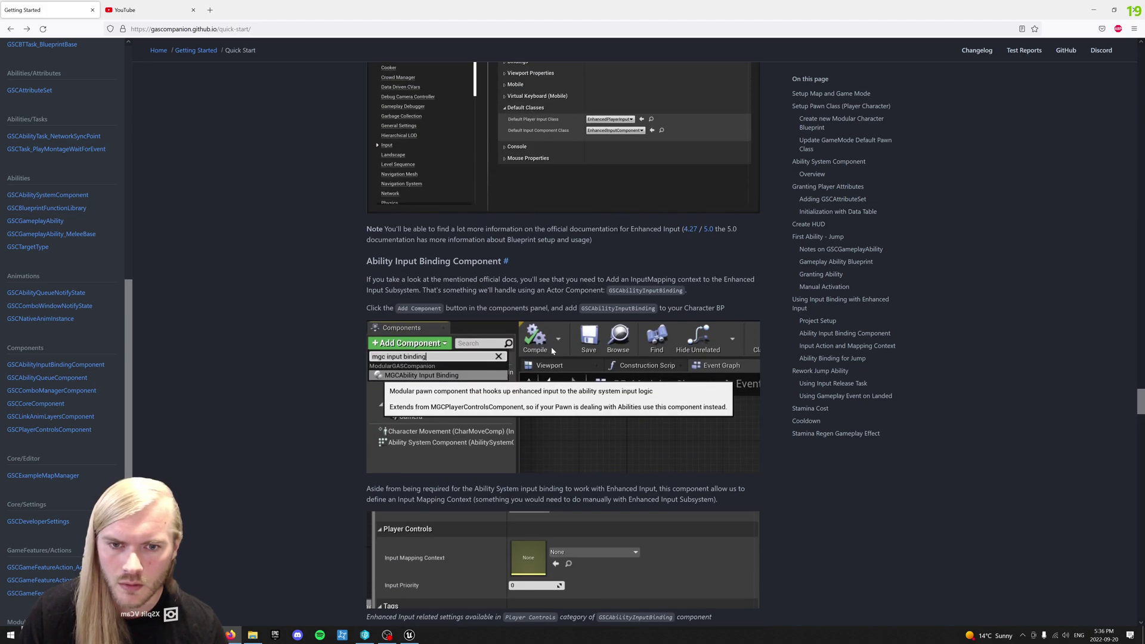
{"action": "scroll", "coordinate": [571, 305], "scroll_direction": "up", "scroll_amount": 15}
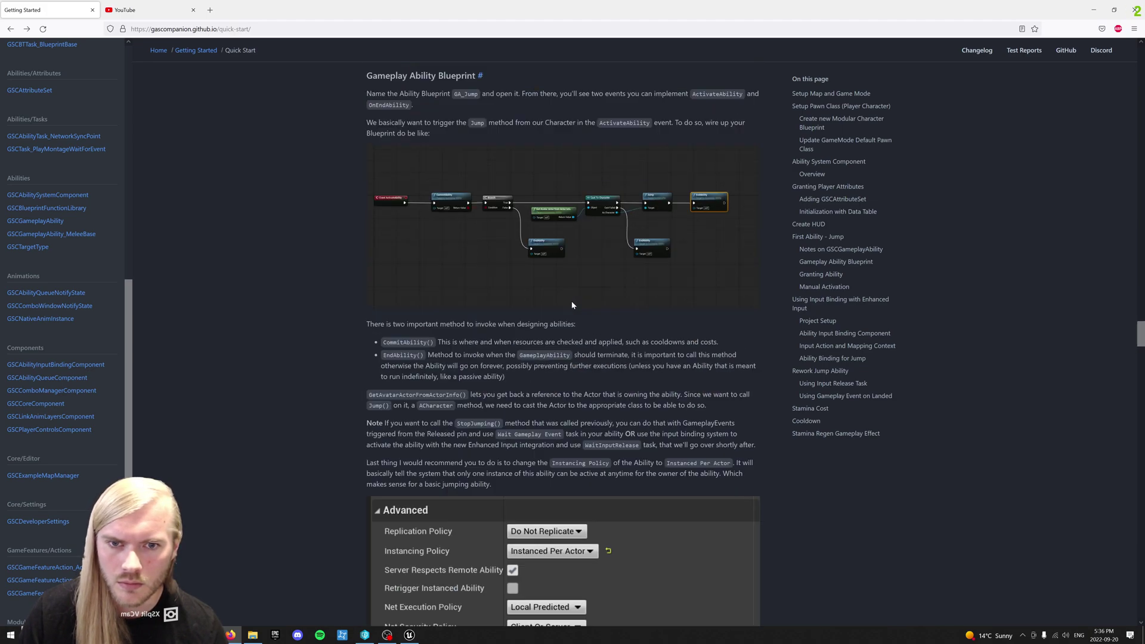
{"action": "scroll", "coordinate": [575, 305], "scroll_direction": "up", "scroll_amount": 10}
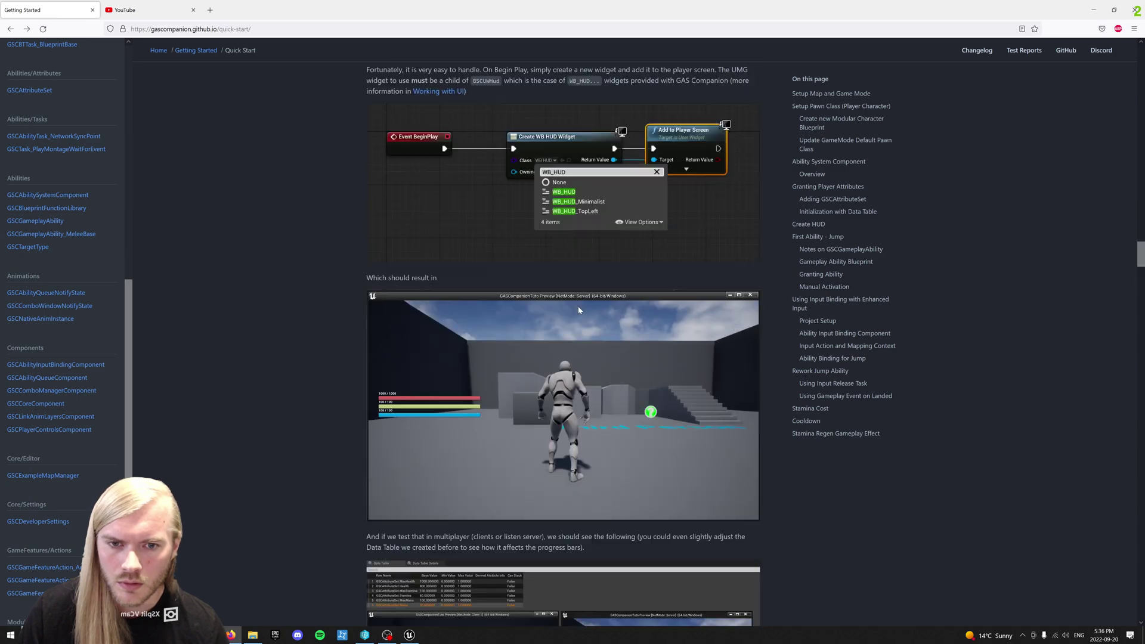
{"action": "scroll", "coordinate": [578, 305], "scroll_direction": "down", "scroll_amount": 10}
{"action": "scroll", "coordinate": [584, 311], "scroll_direction": "up", "scroll_amount": 6}
{"action": "scroll", "coordinate": [586, 312], "scroll_direction": "up", "scroll_amount": 4}
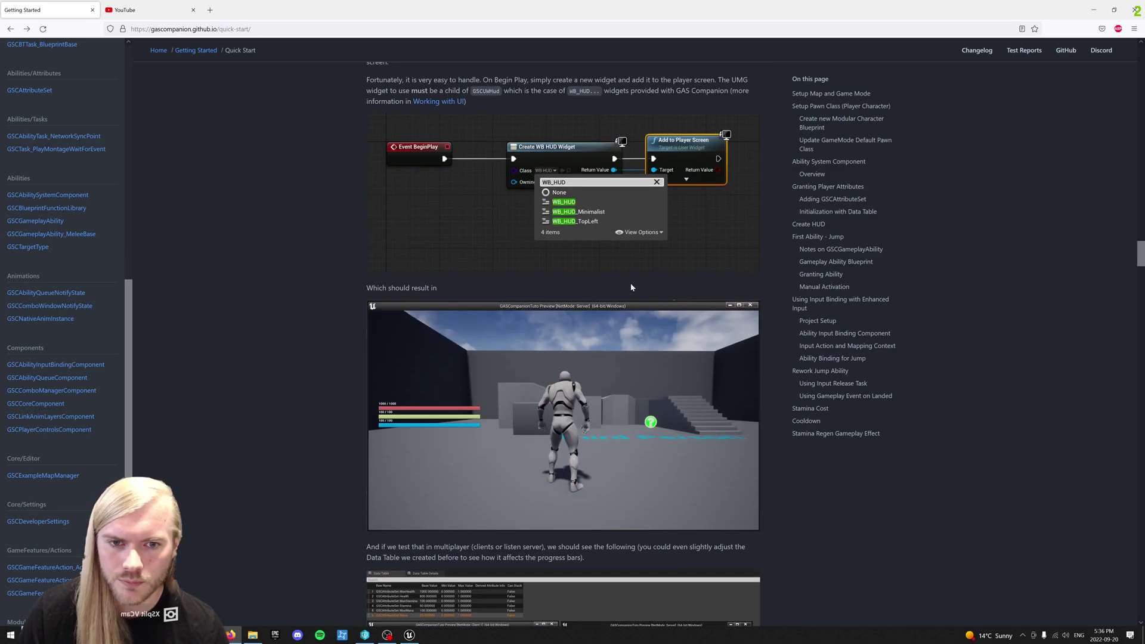
{"action": "key", "text": "alt+Tab"}
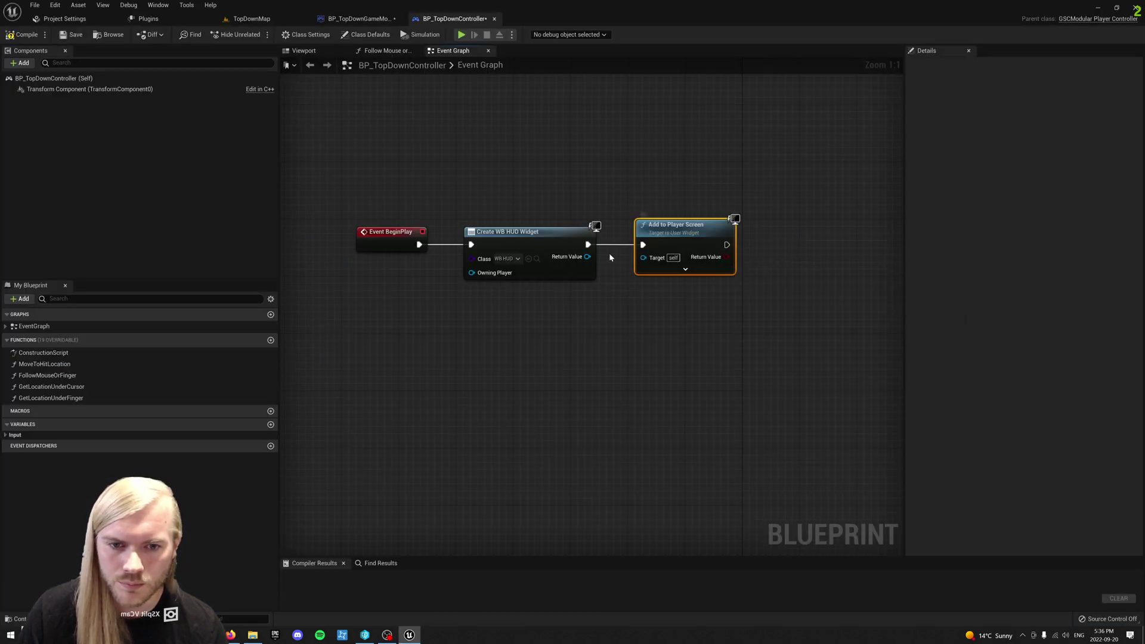
Connect the WB HUD Return Value to Add to Player Screen's Target, then compile and save the controller.
{"action": "left_click_drag", "start_coordinate": [587, 256], "coordinate": [643, 257]}
{"action": "left_click", "coordinate": [585, 163]}
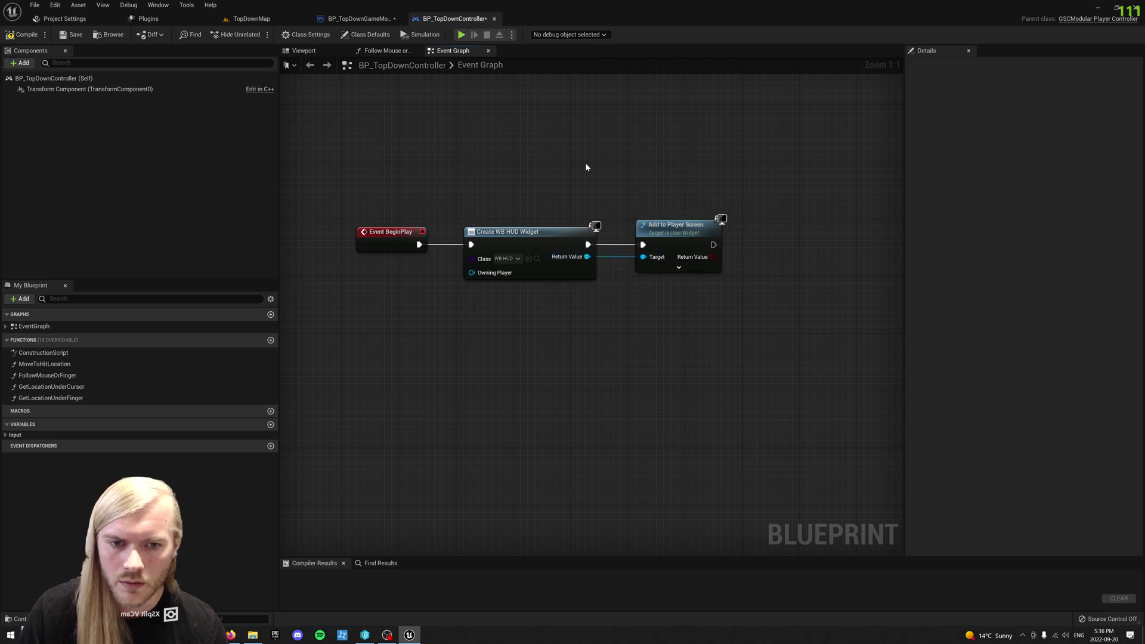
{"action": "left_click", "coordinate": [27, 34]}
Compile and save BP_TopDownGameMode, then close both blueprint tabs.
{"action": "left_click", "coordinate": [71, 35]}
{"action": "left_click", "coordinate": [357, 18]}
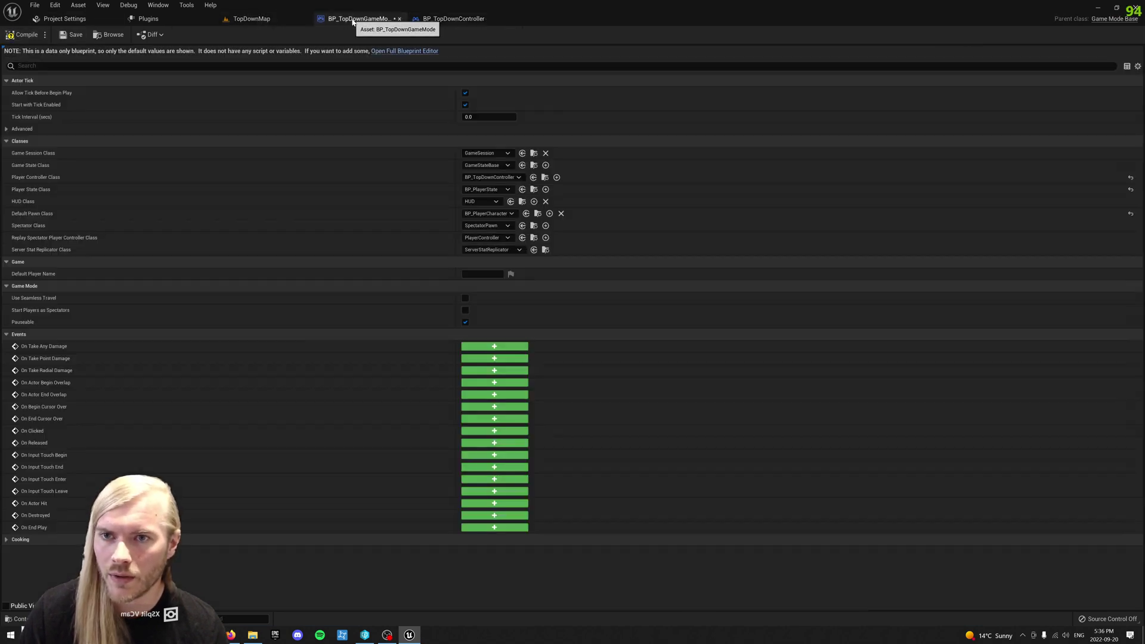
{"action": "left_click", "coordinate": [27, 35]}
{"action": "left_click", "coordinate": [72, 35]}
{"action": "left_click", "coordinate": [453, 18]}
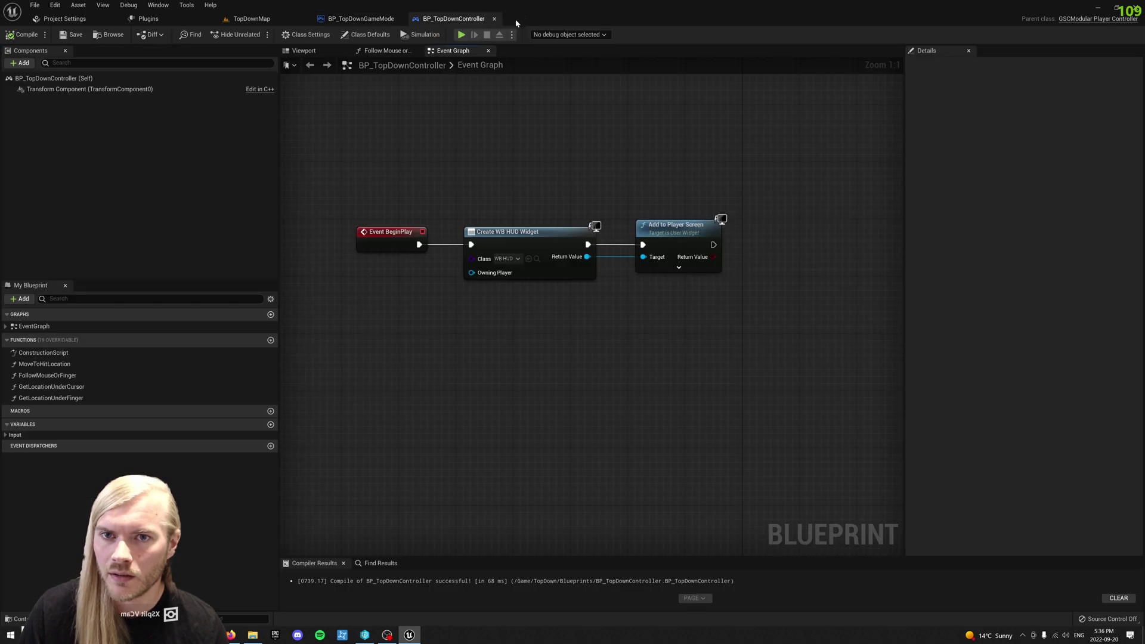
{"action": "left_click", "coordinate": [495, 18]}
{"action": "left_click", "coordinate": [404, 18]}
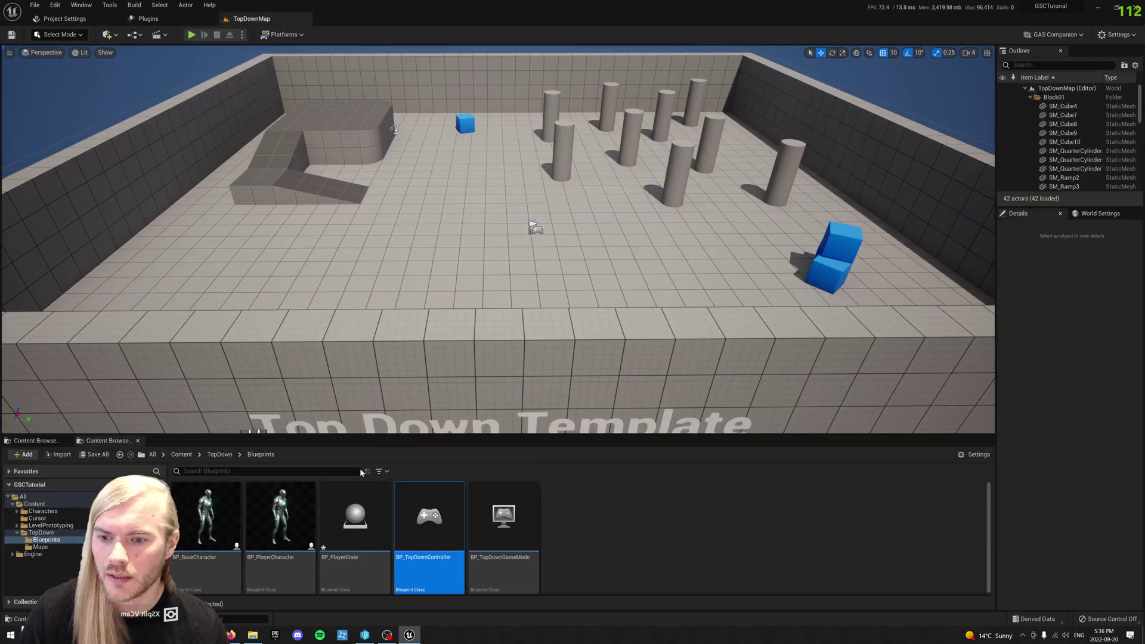
{"action": "double_click", "coordinate": [208, 517]}
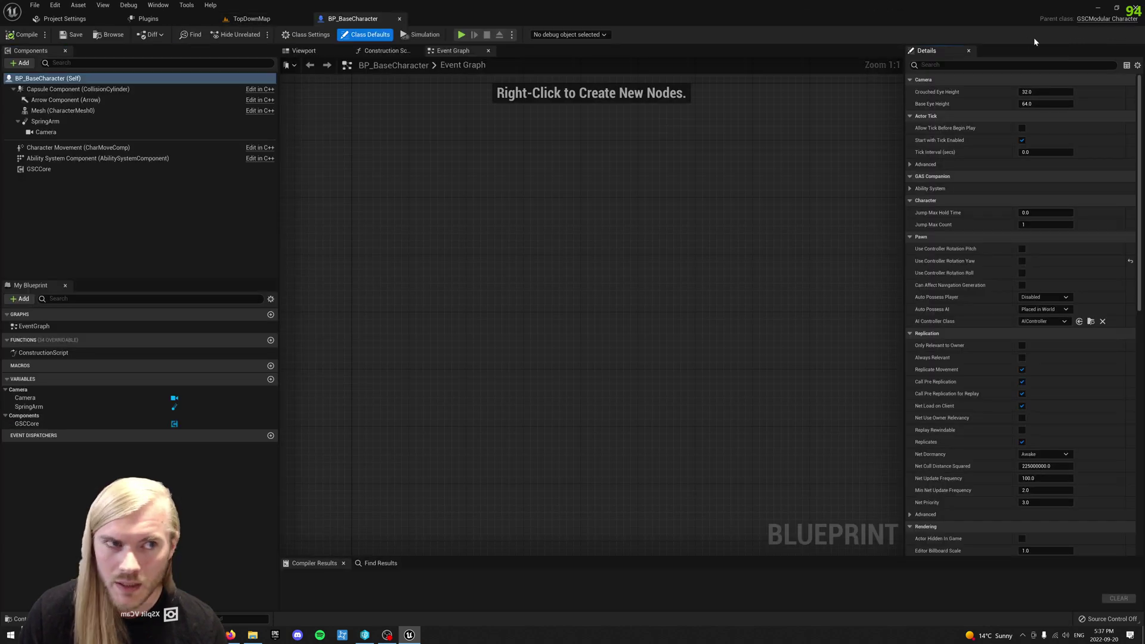
{"action": "left_click", "coordinate": [305, 34]}
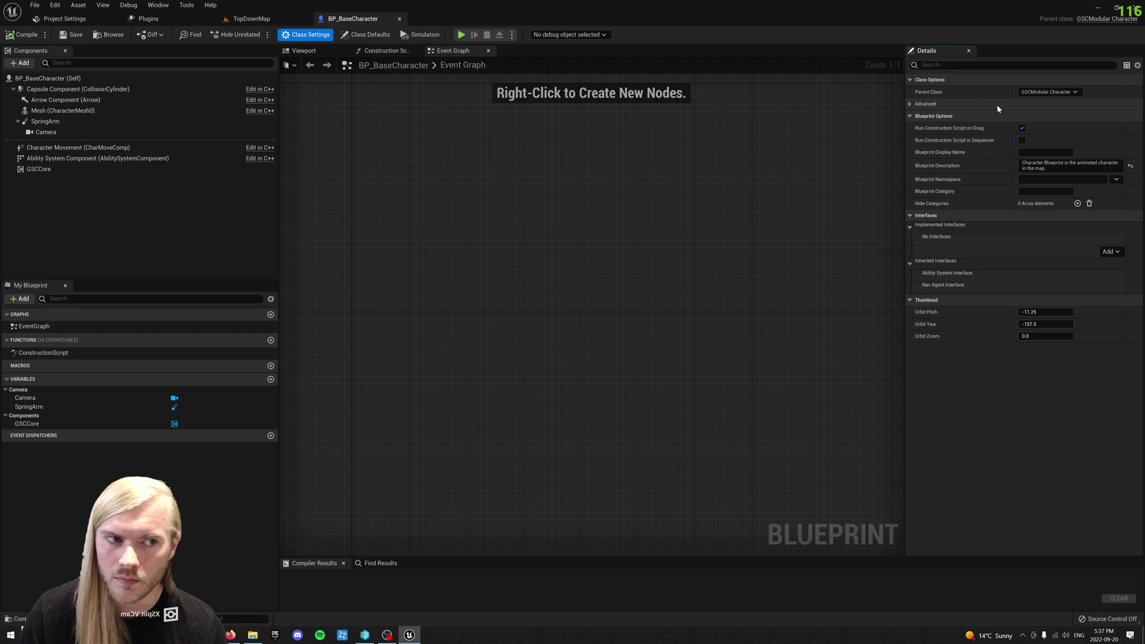
{"action": "left_click", "coordinate": [57, 158]}
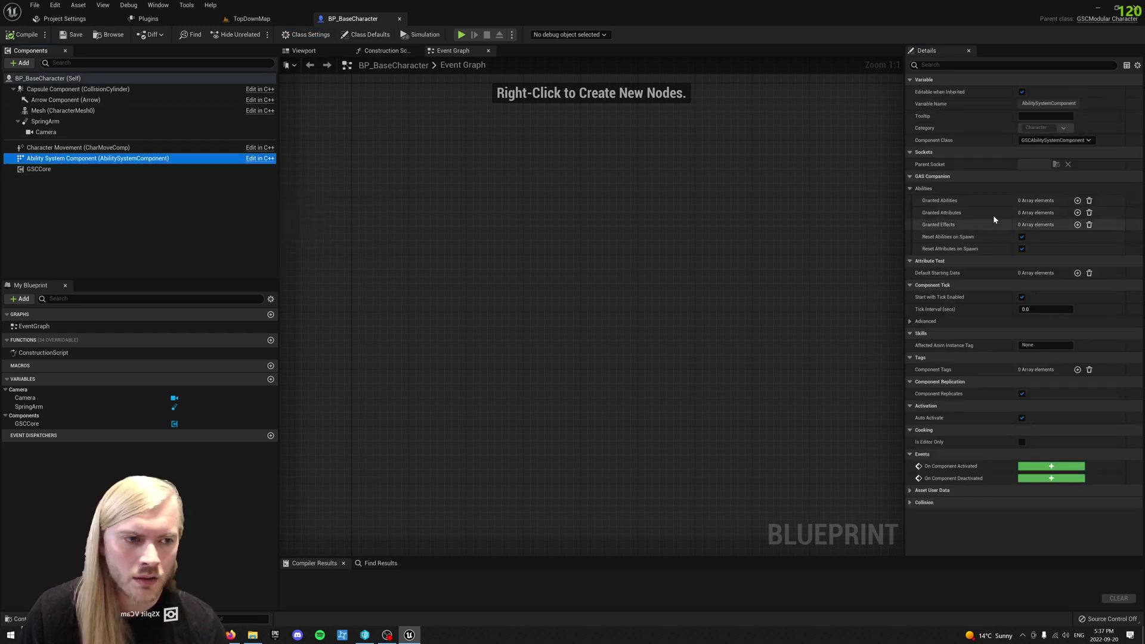
{"action": "left_click", "coordinate": [399, 19]}
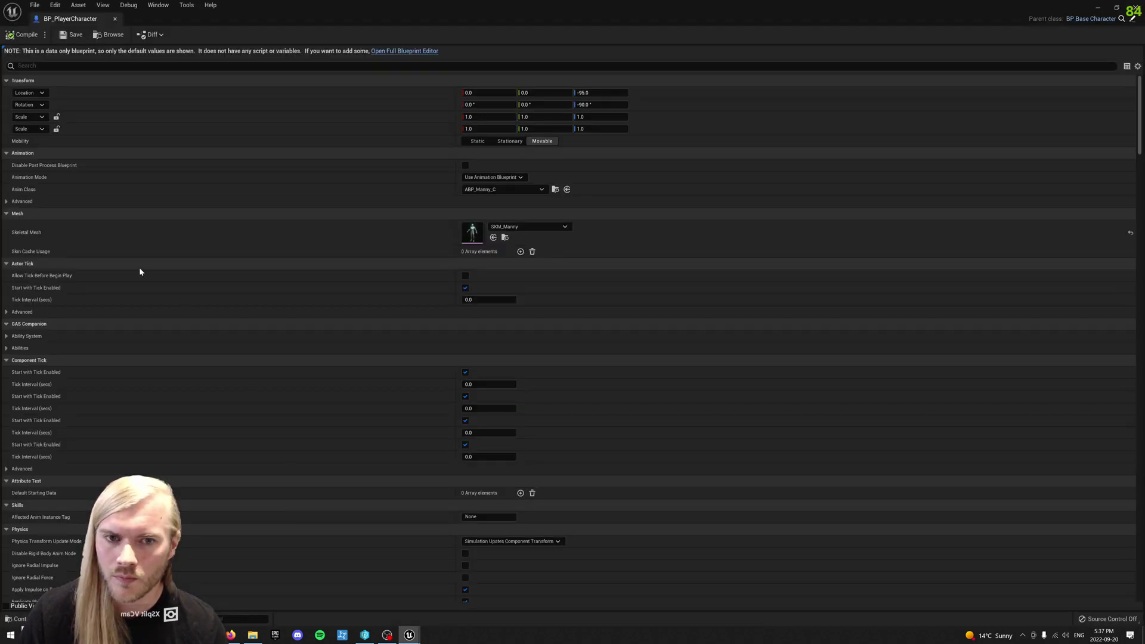
{"action": "left_click", "coordinate": [388, 57]}
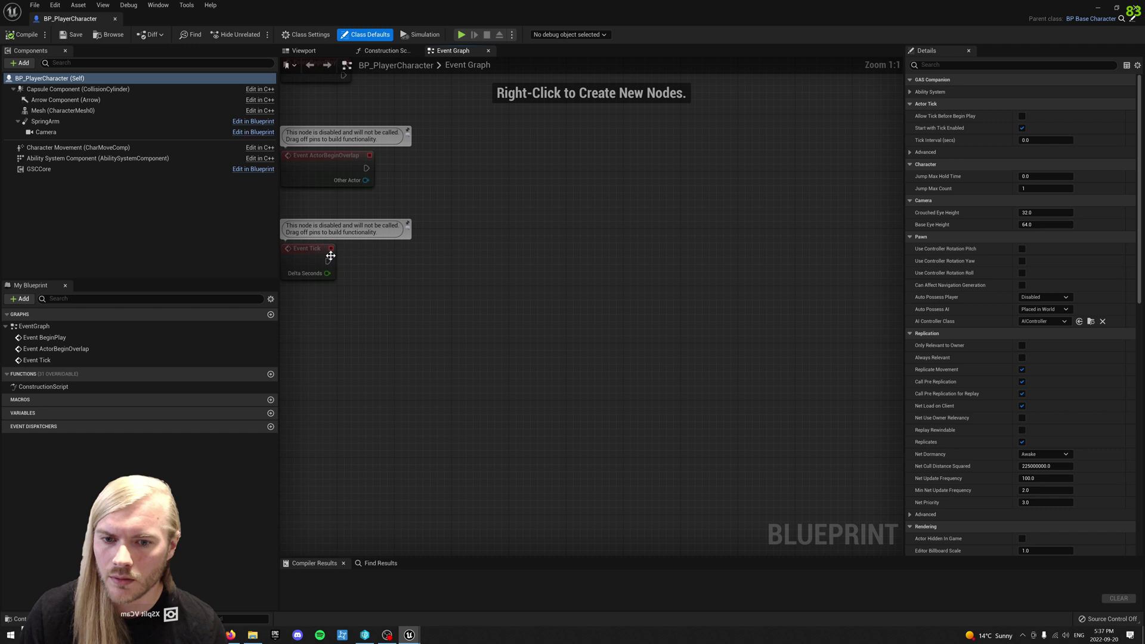
{"action": "left_click", "coordinate": [54, 158]}
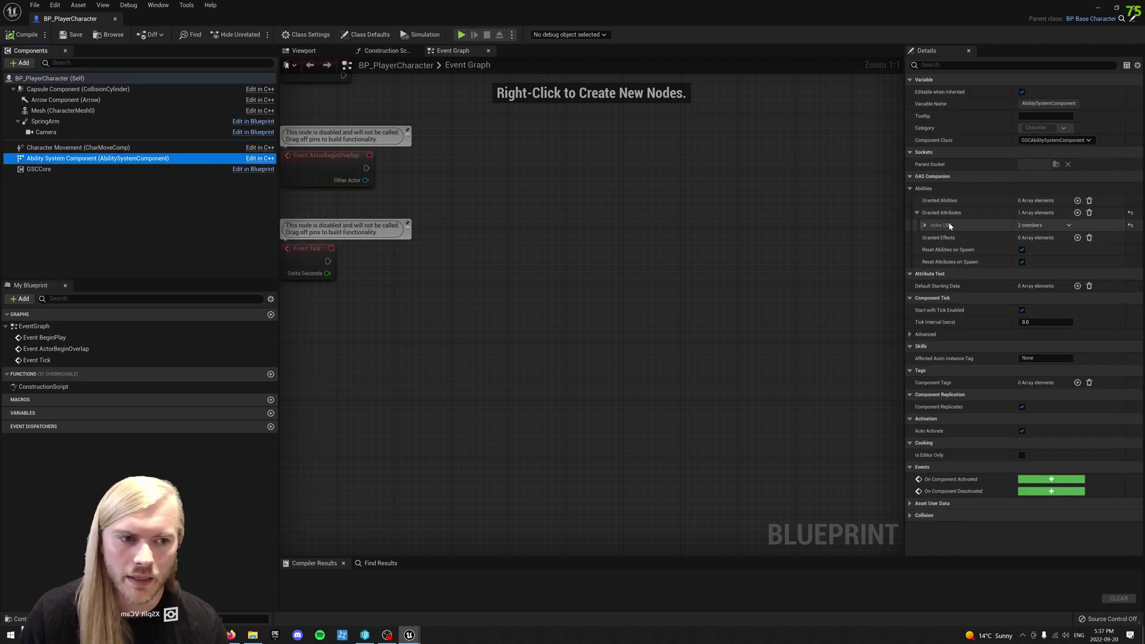
{"action": "left_click", "coordinate": [936, 227]}
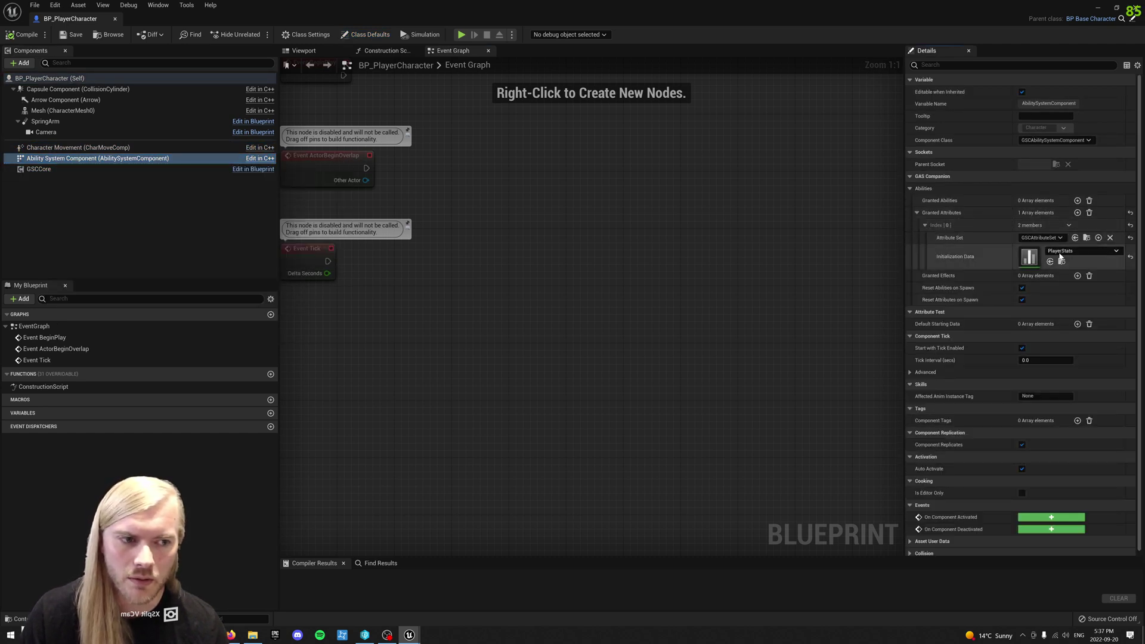
{"action": "left_click", "coordinate": [115, 20]}
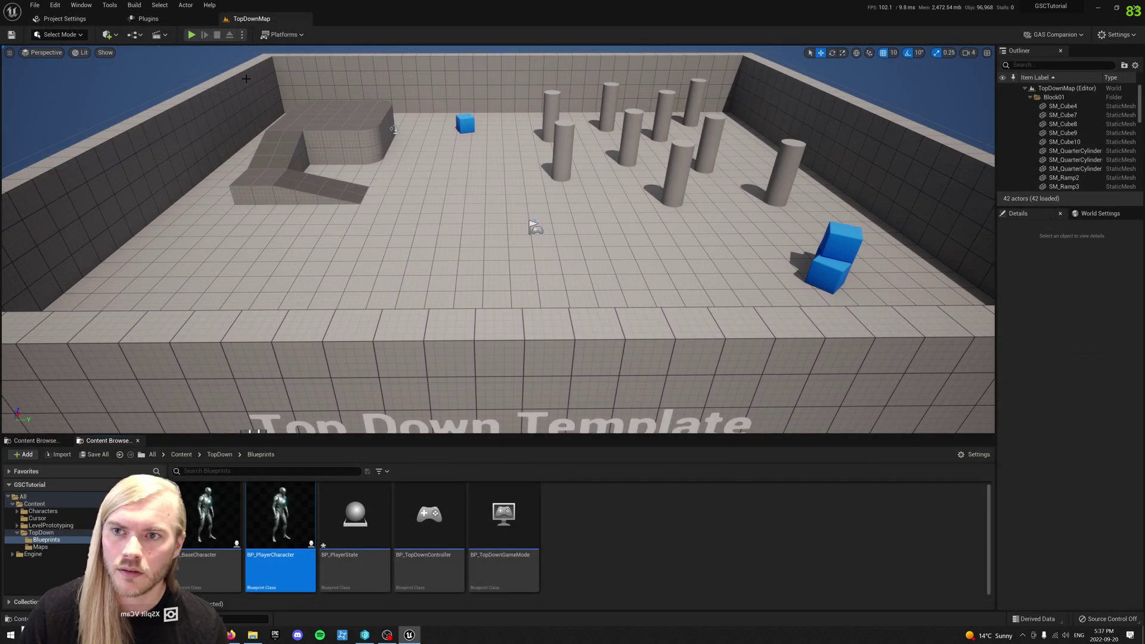
{"action": "double_click", "coordinate": [356, 515]}
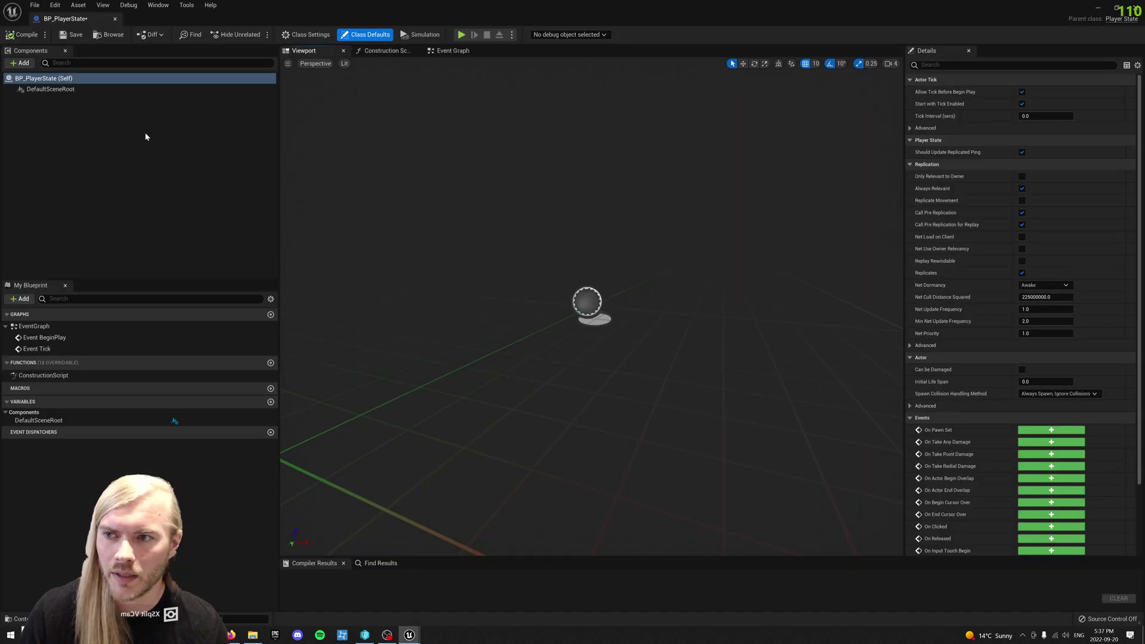
{"action": "left_click", "coordinate": [115, 19]}
{"action": "double_click", "coordinate": [428, 567]}
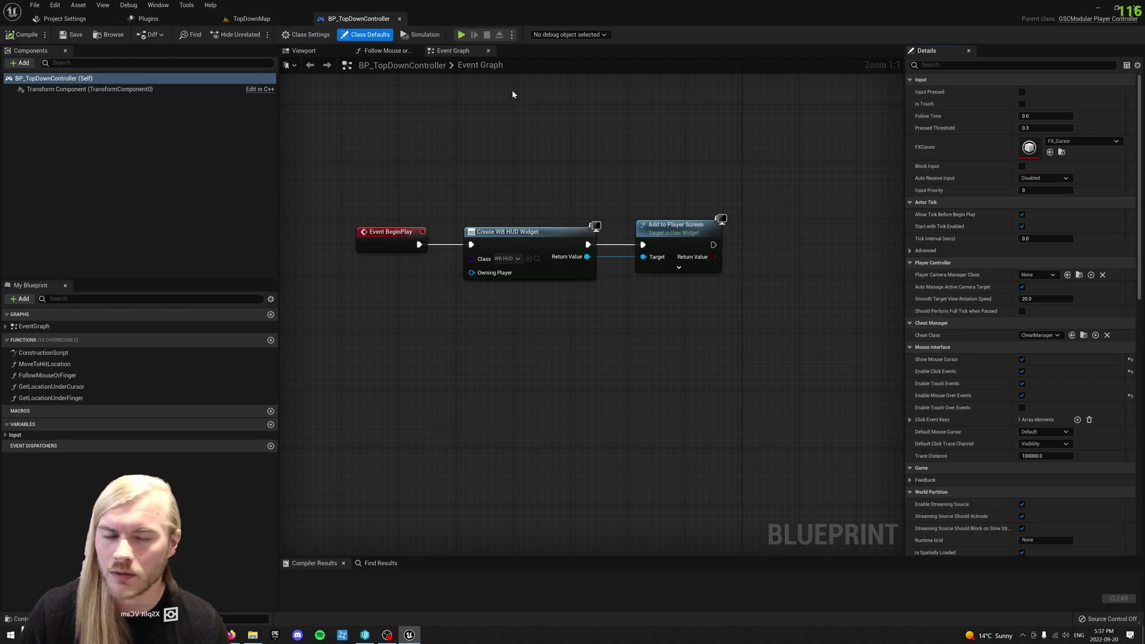
{"action": "left_click_drag", "start_coordinate": [311, 186], "coordinate": [784, 376]}
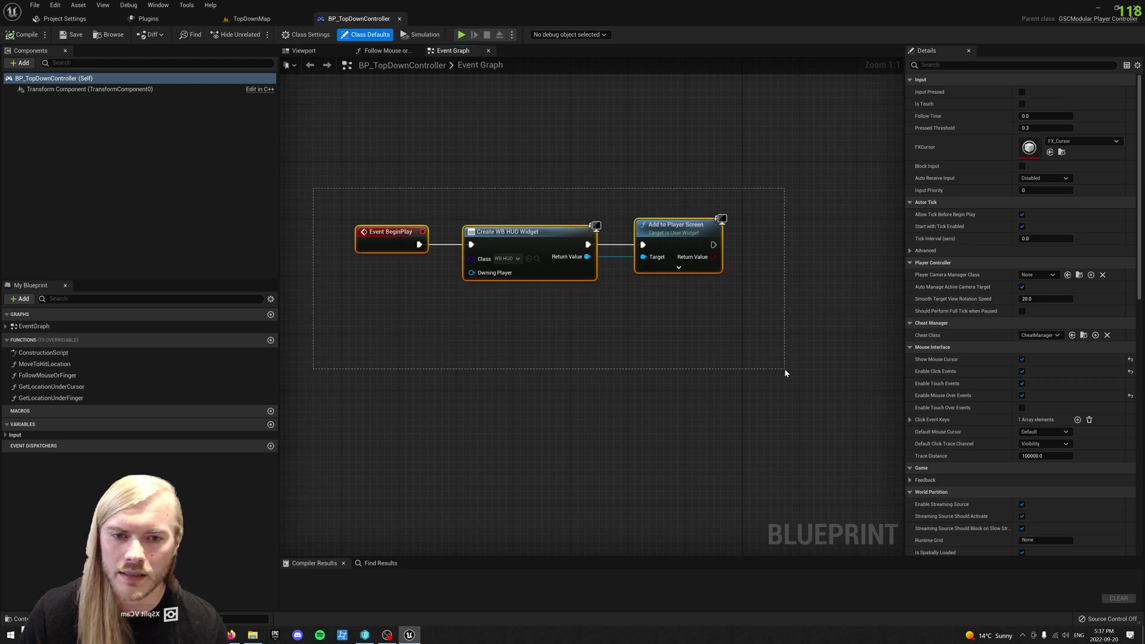
{"action": "left_click", "coordinate": [488, 217]}
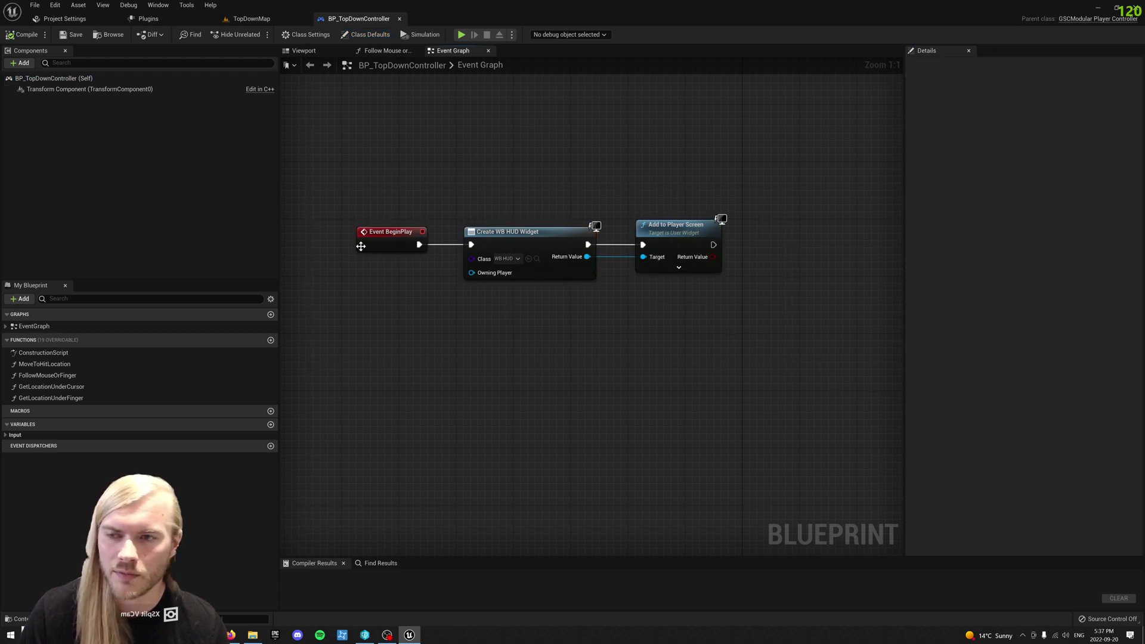
{"action": "left_click", "coordinate": [251, 19]}
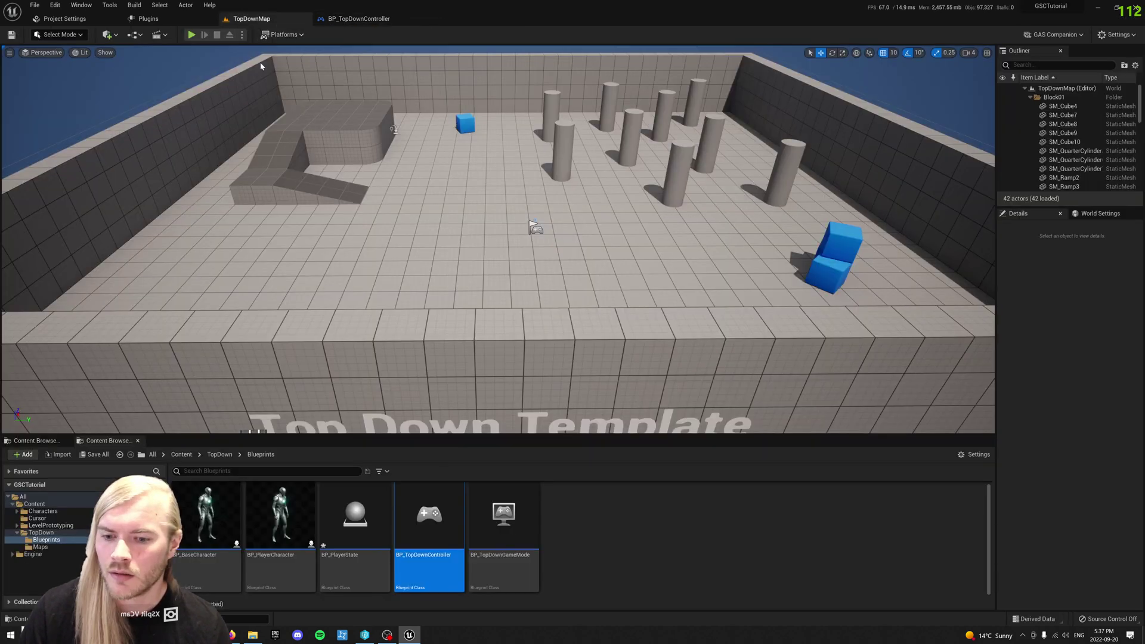
{"action": "double_click", "coordinate": [504, 524]}
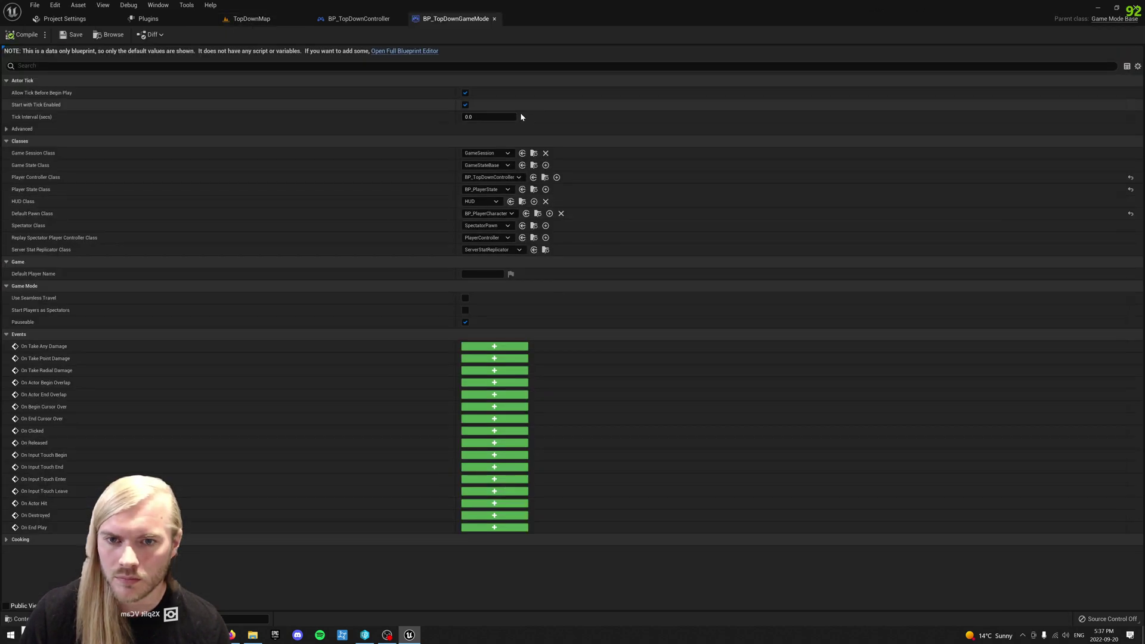
{"action": "left_click", "coordinate": [496, 19]}
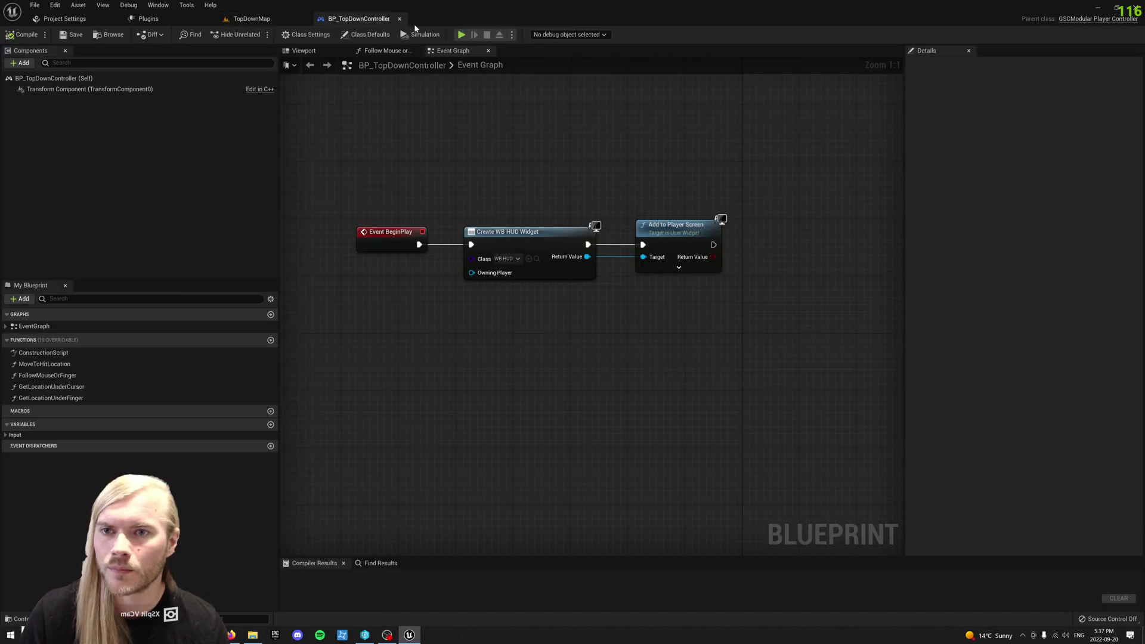
{"action": "left_click", "coordinate": [413, 20]}
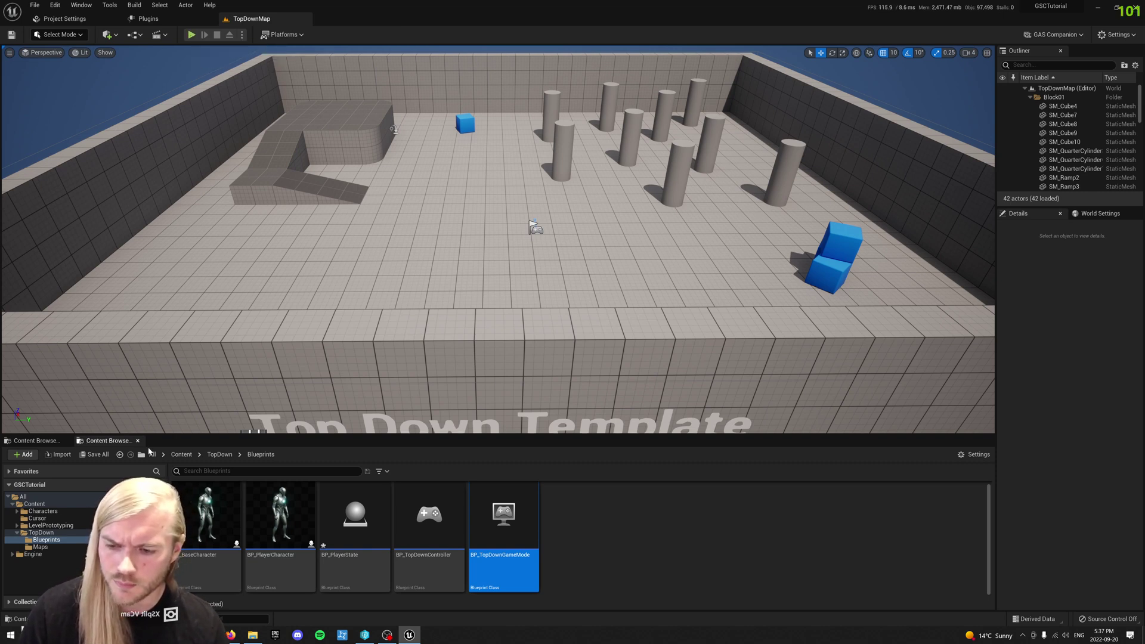
View BP_BaseCharacter's size map by memory size (3.2 kB), then close it.
{"action": "left_click", "coordinate": [607, 548]}
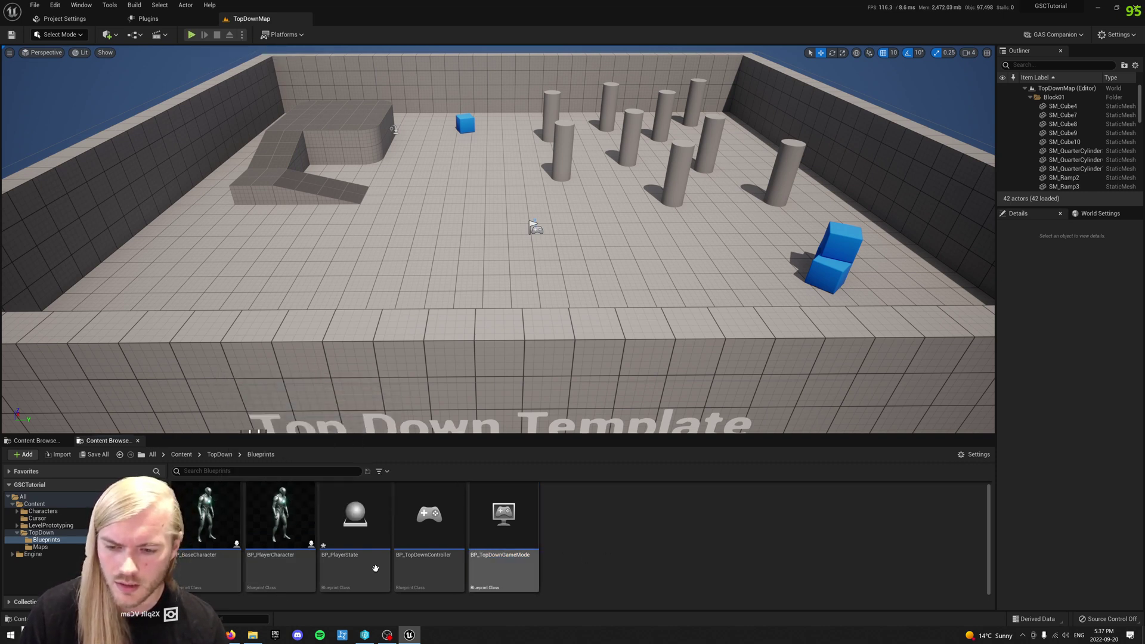
{"action": "right_click", "coordinate": [189, 547]}
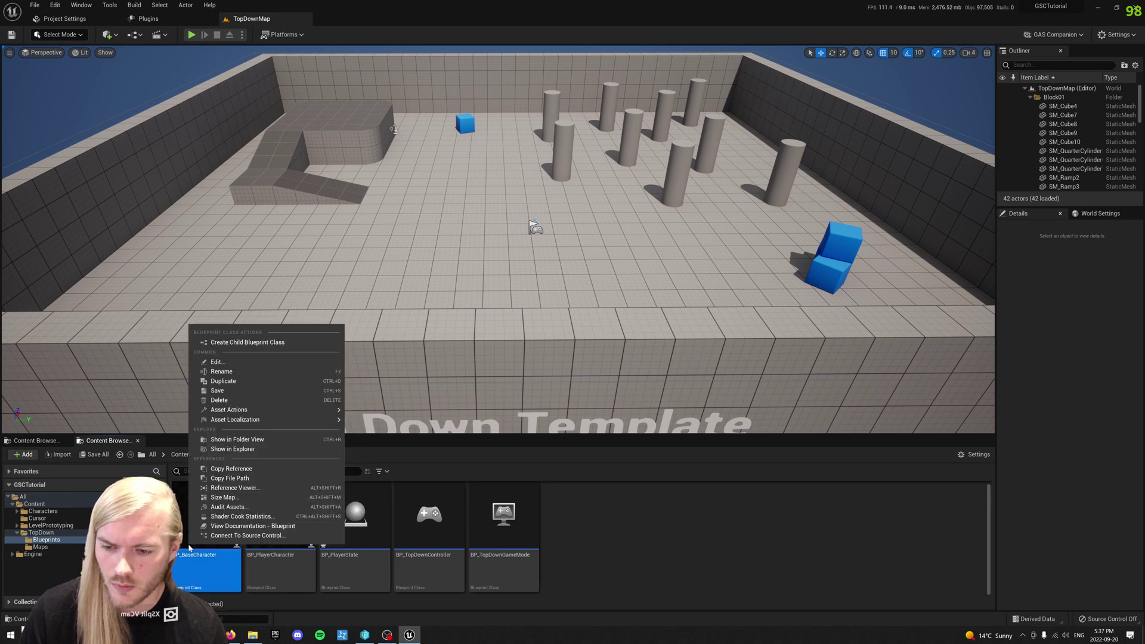
{"action": "left_click", "coordinate": [702, 557]}
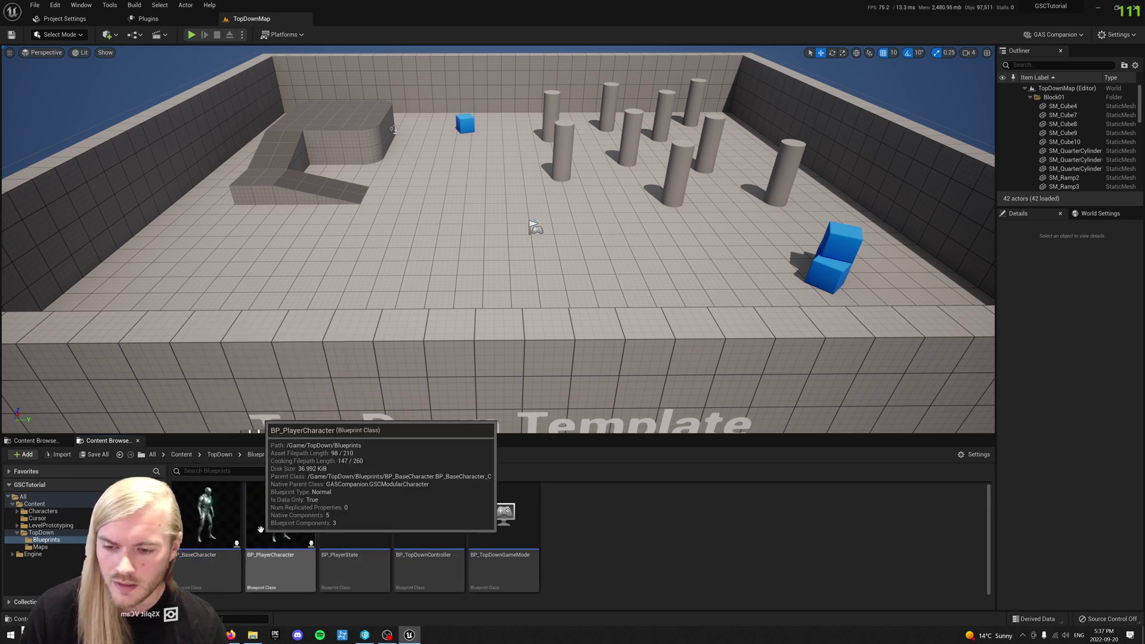
{"action": "right_click", "coordinate": [217, 526]}
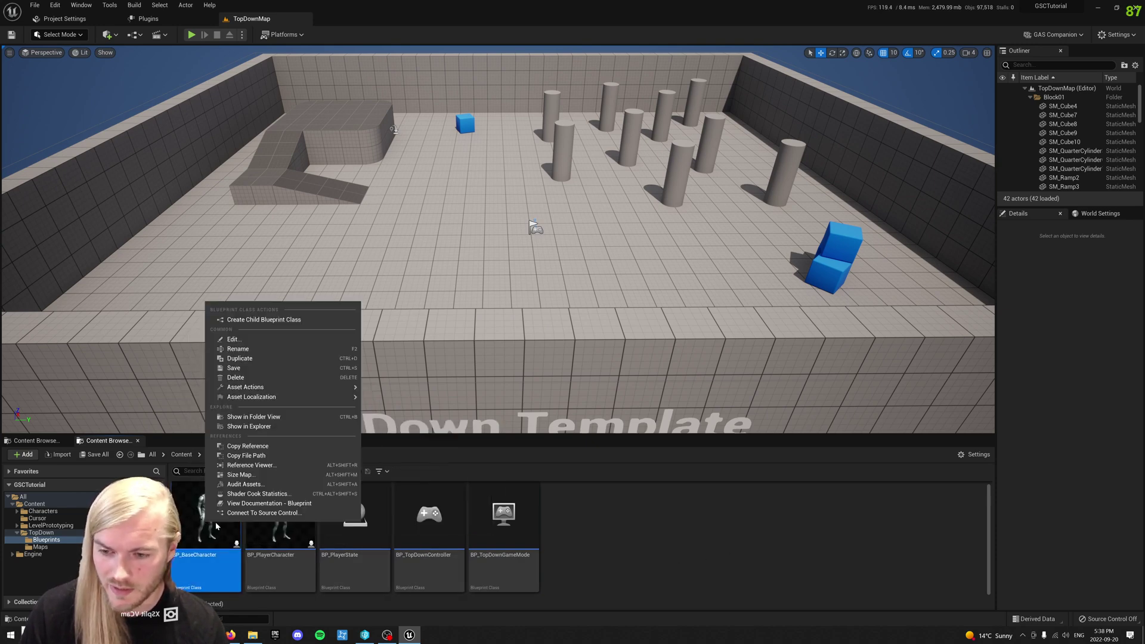
{"action": "left_click", "coordinate": [242, 475]}
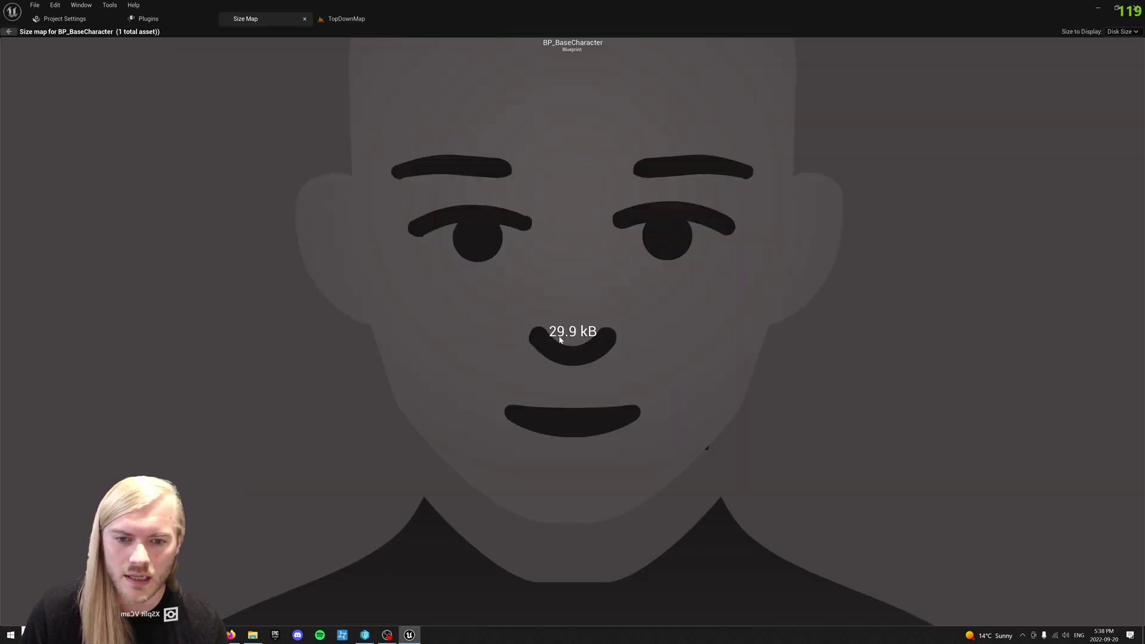
{"action": "left_click", "coordinate": [1122, 31]}
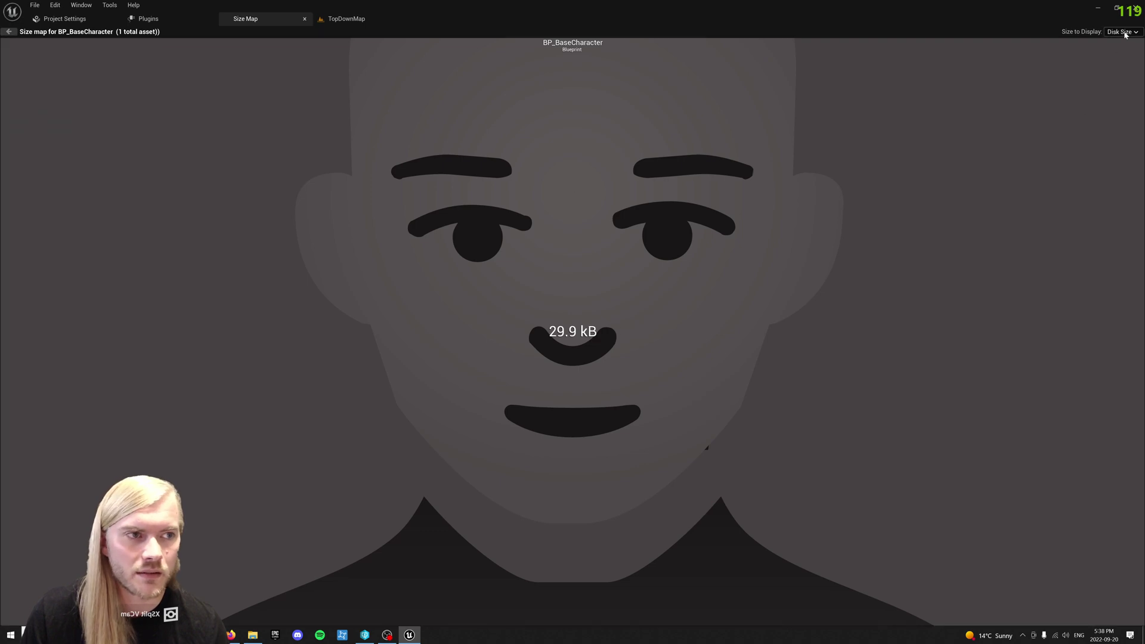
{"action": "left_click", "coordinate": [1123, 47]}
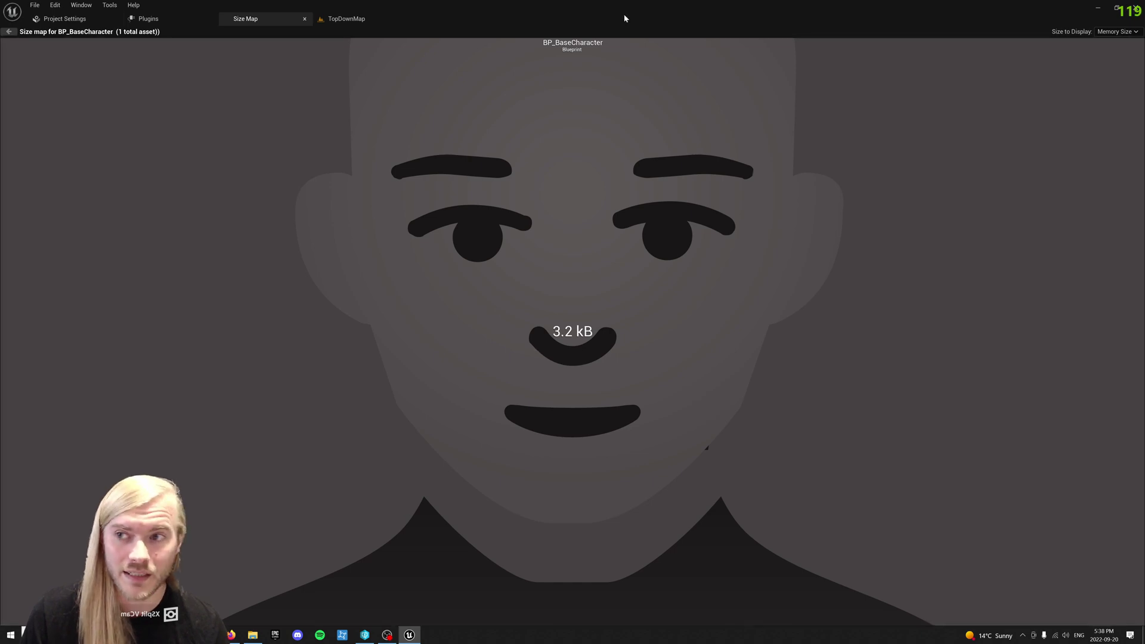
{"action": "left_click", "coordinate": [305, 18]}
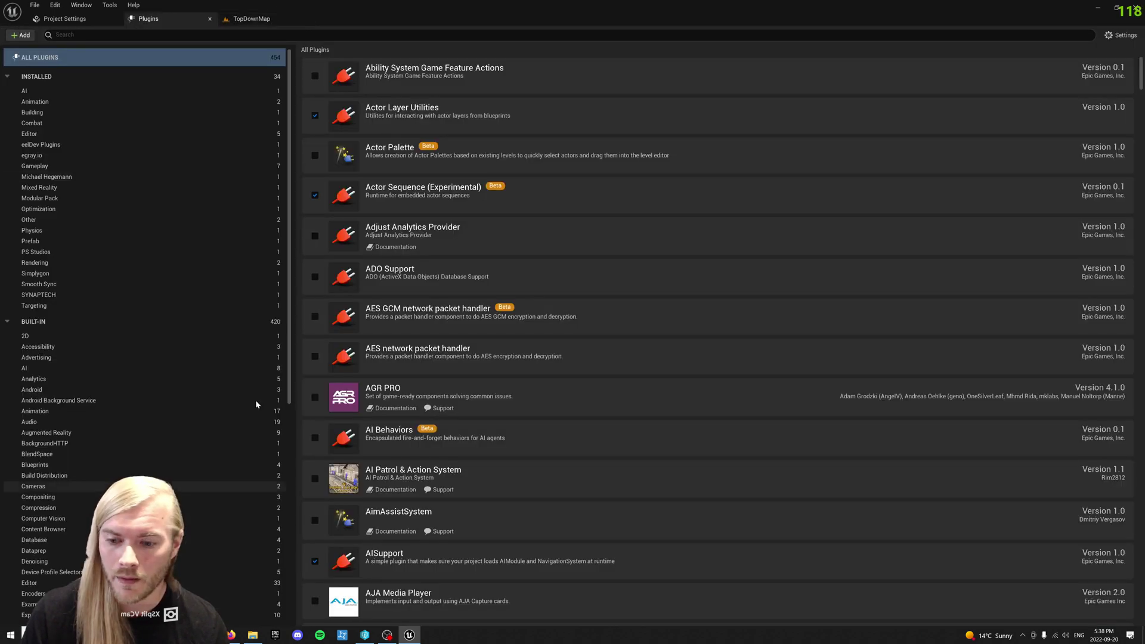
Open BP_PlayerCharacter's size map, switch it to memory size (71.2 MB), then close it.
{"action": "left_click", "coordinate": [245, 18]}
{"action": "right_click", "coordinate": [277, 535]}
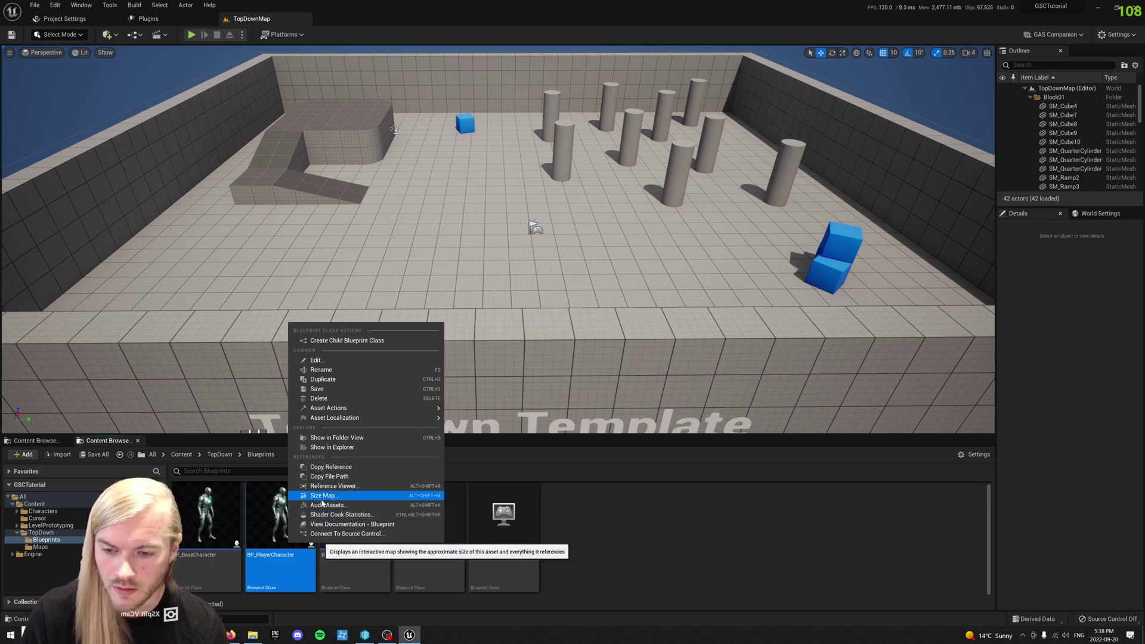
{"action": "left_click", "coordinate": [323, 496]}
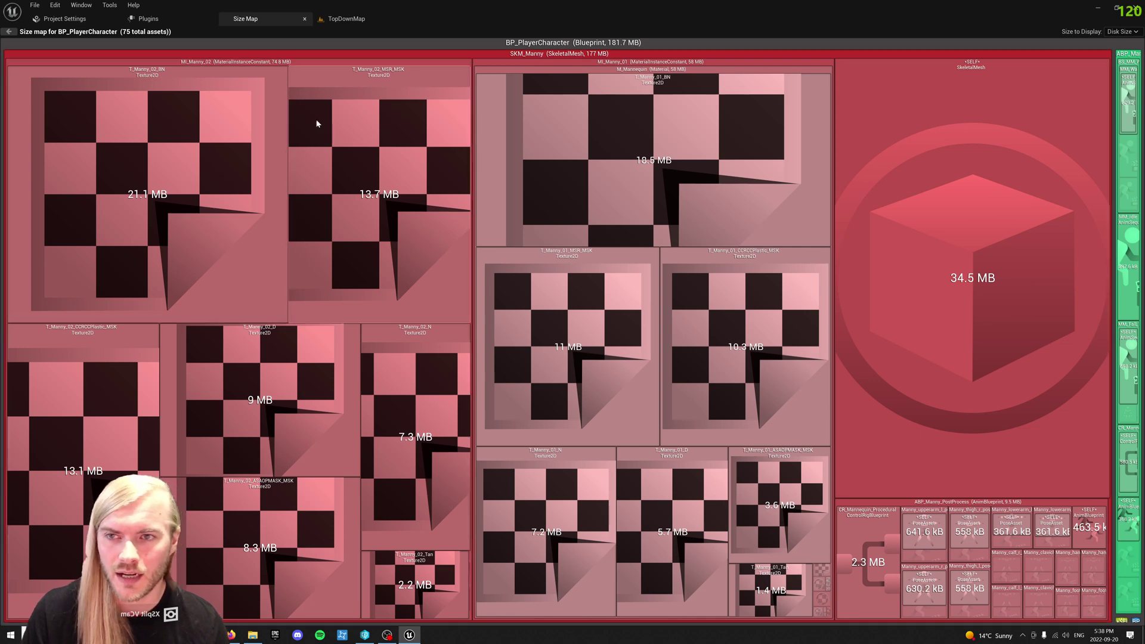
{"action": "left_click", "coordinate": [1121, 31]}
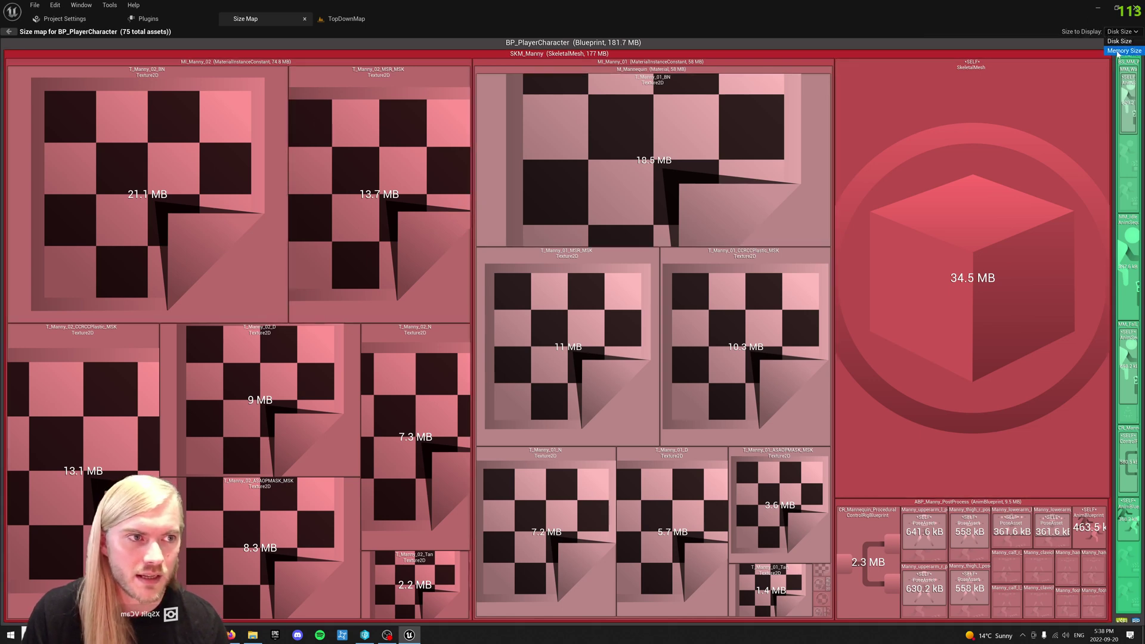
{"action": "left_click", "coordinate": [1120, 50]}
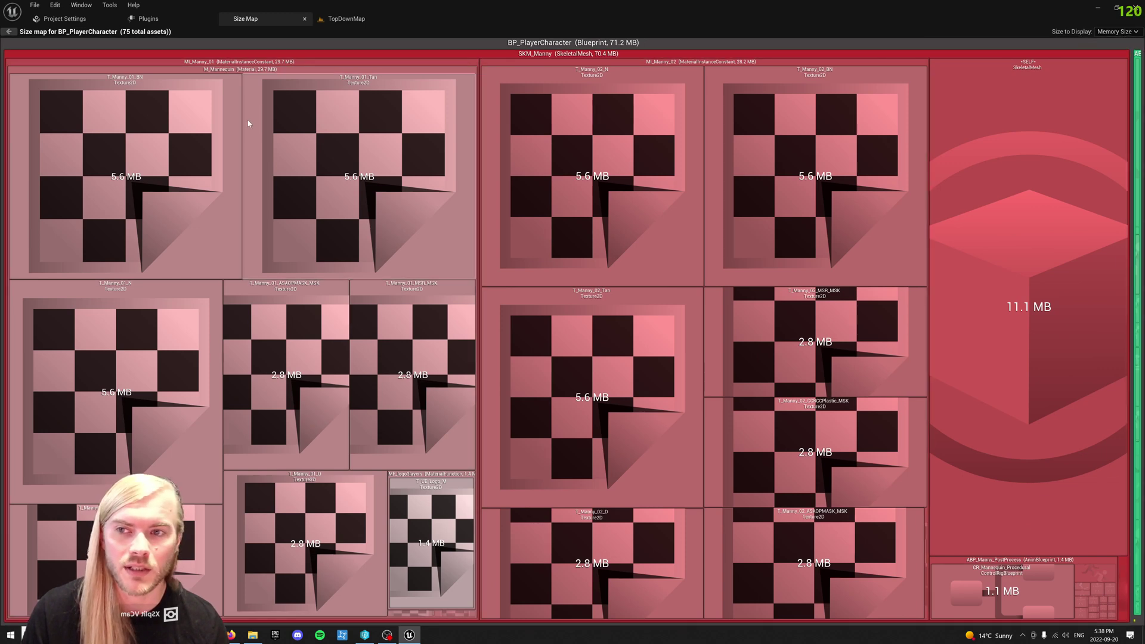
{"action": "left_click", "coordinate": [305, 19]}
{"action": "left_click", "coordinate": [266, 20]}
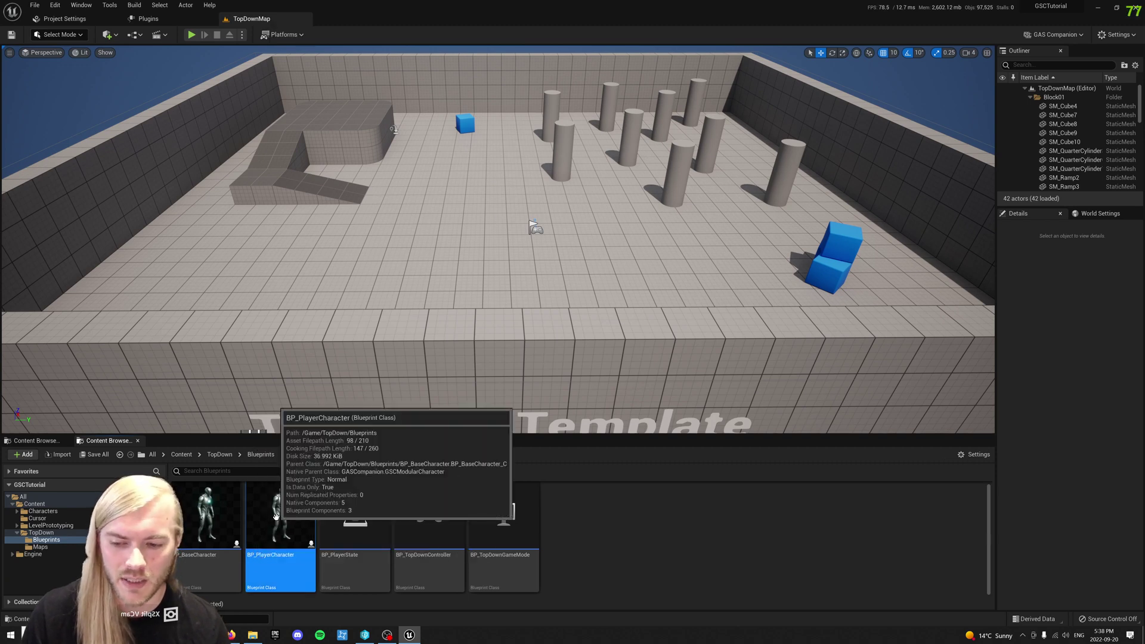
Open BP_BaseCharacter and add a Get Component by Class node set to Skeletal Mesh Component.
{"action": "left_click", "coordinate": [201, 530]}
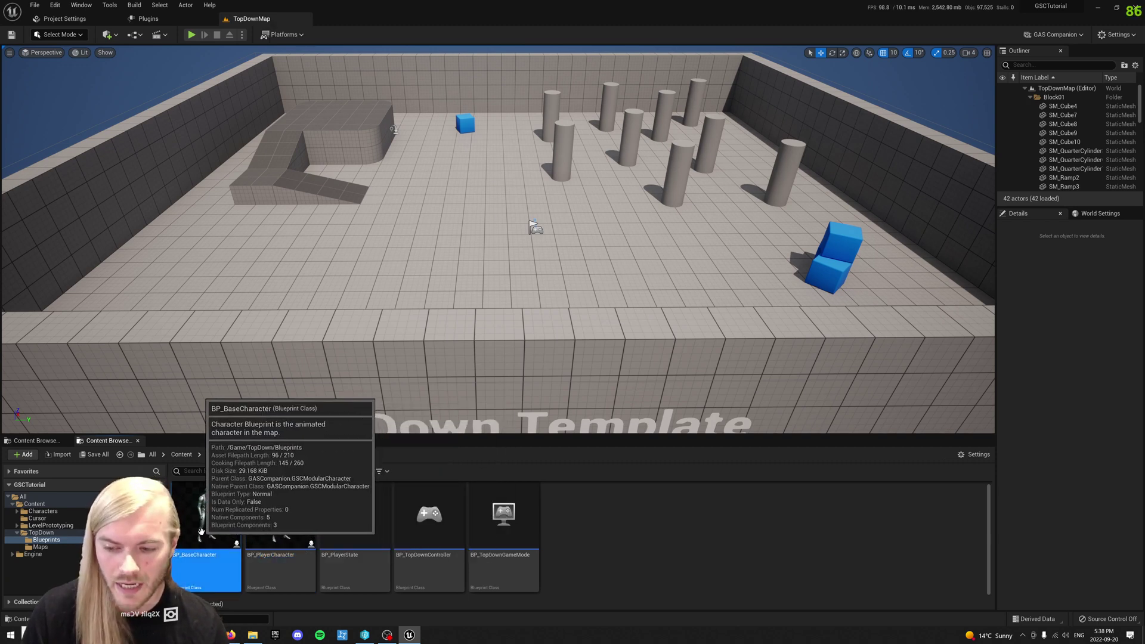
{"action": "double_click", "coordinate": [201, 530]}
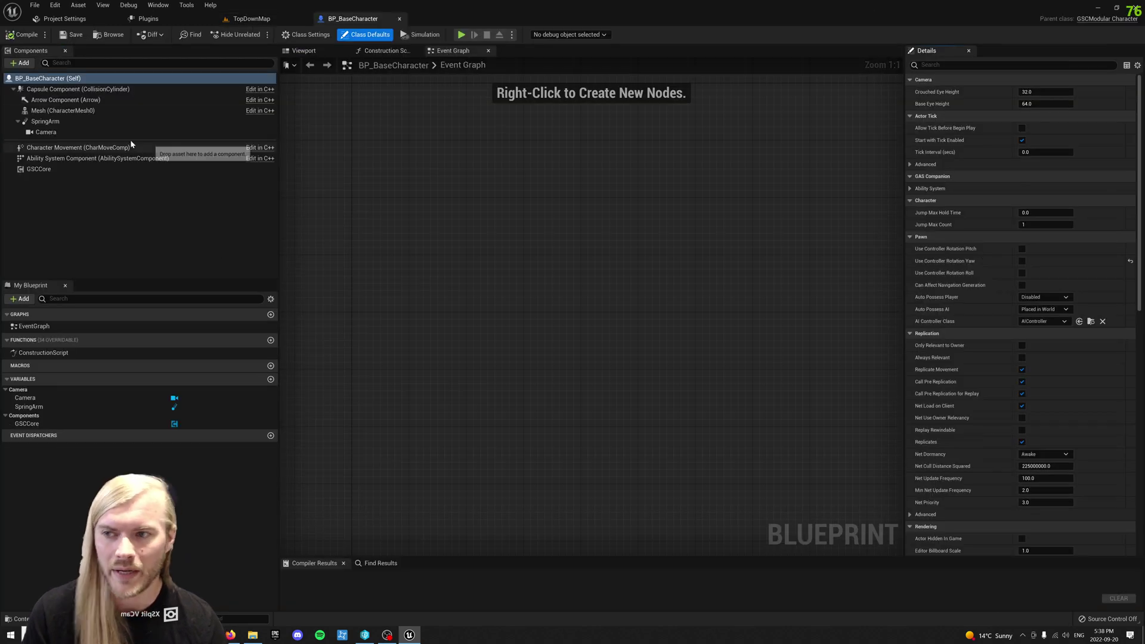
{"action": "right_click", "coordinate": [415, 272]}
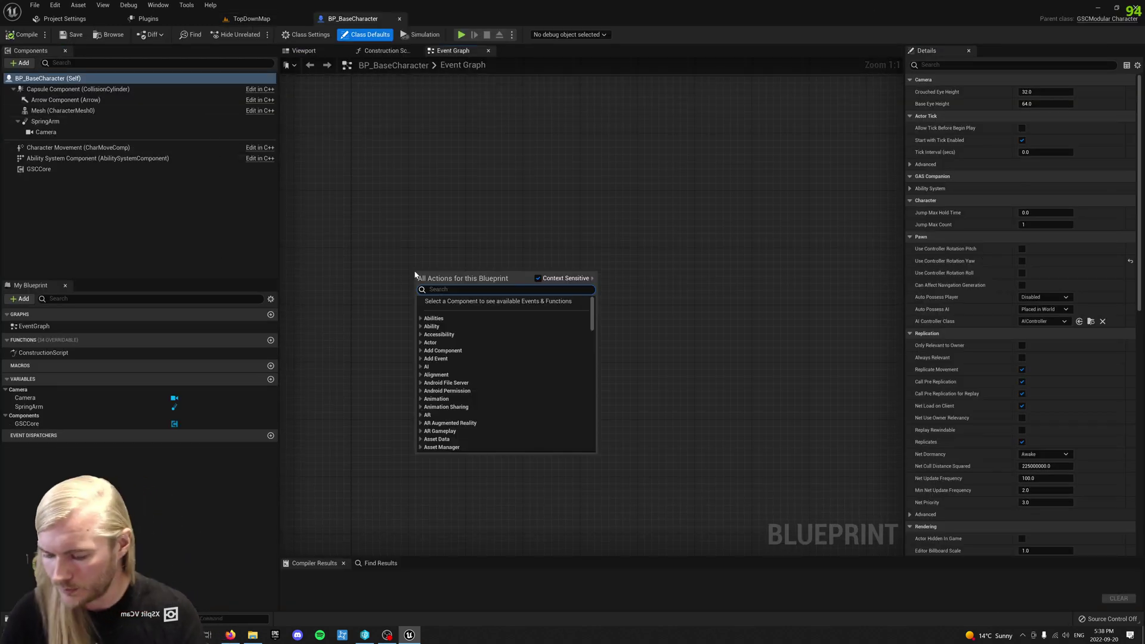
{"action": "type", "text": "get component by class"}
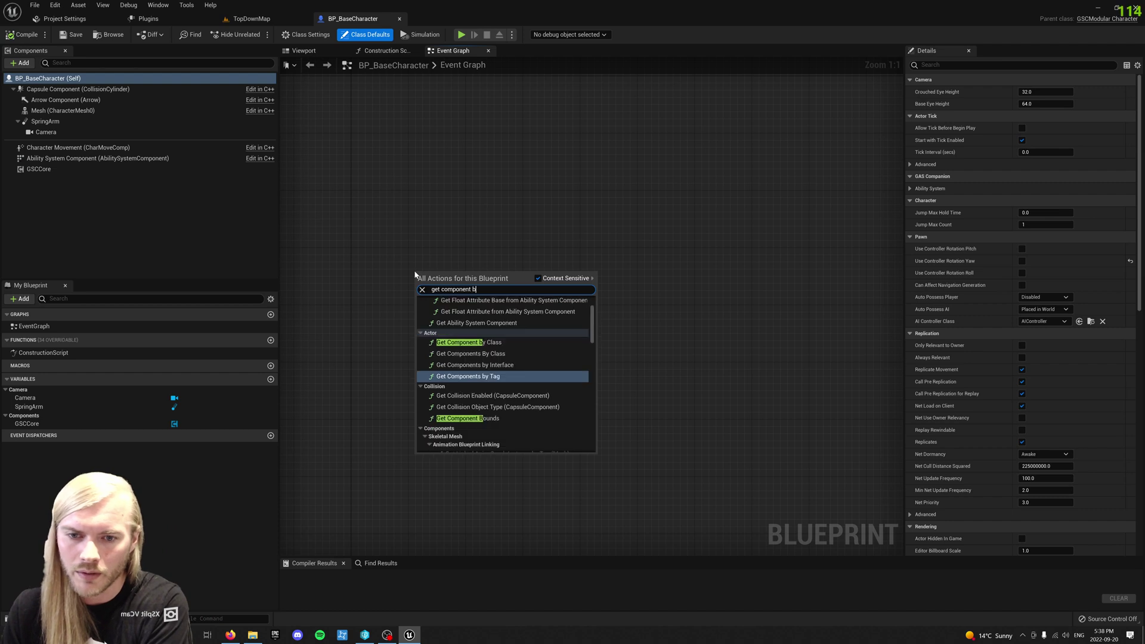
{"action": "key", "text": "Return"}
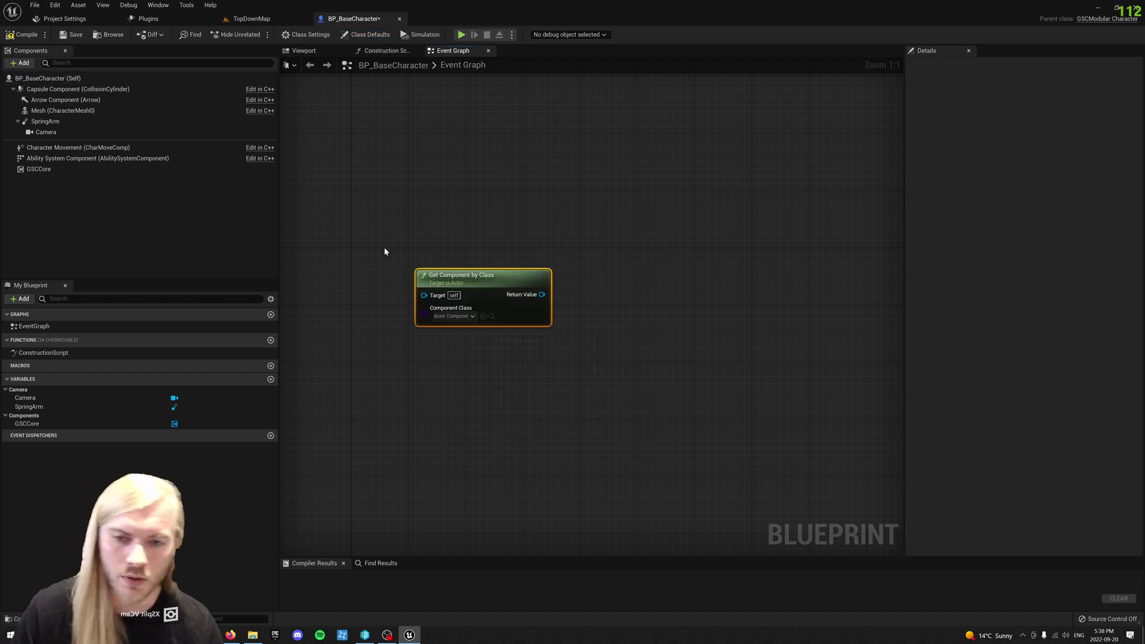
{"action": "left_click", "coordinate": [454, 316]}
{"action": "type", "text": "s"}
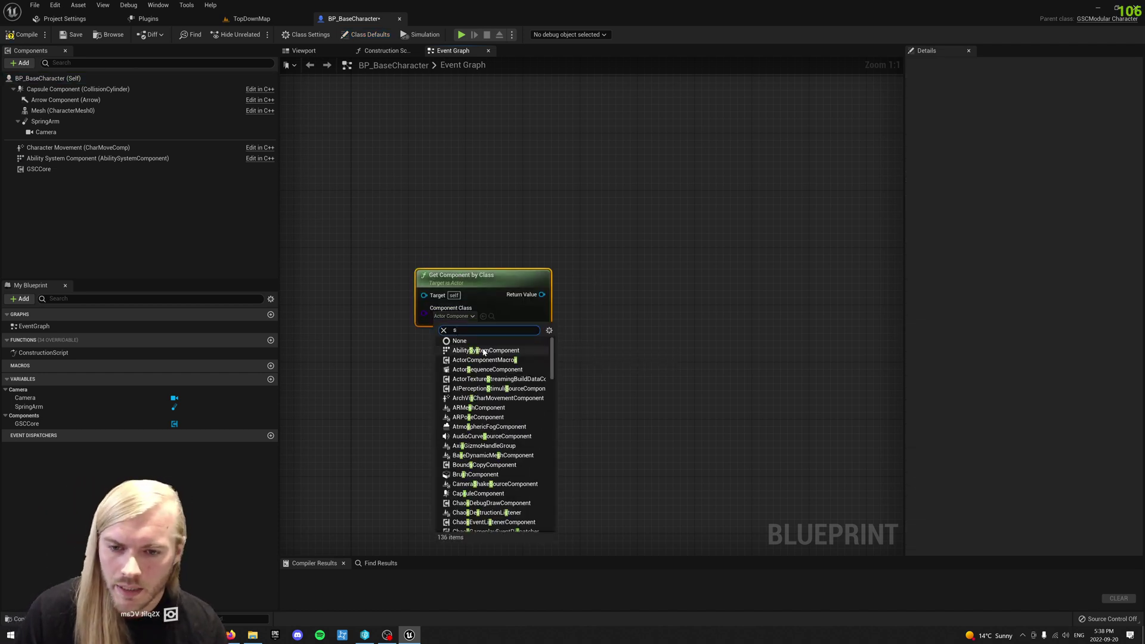
{"action": "type", "text": "kel"}
{"action": "left_click", "coordinate": [514, 371]}
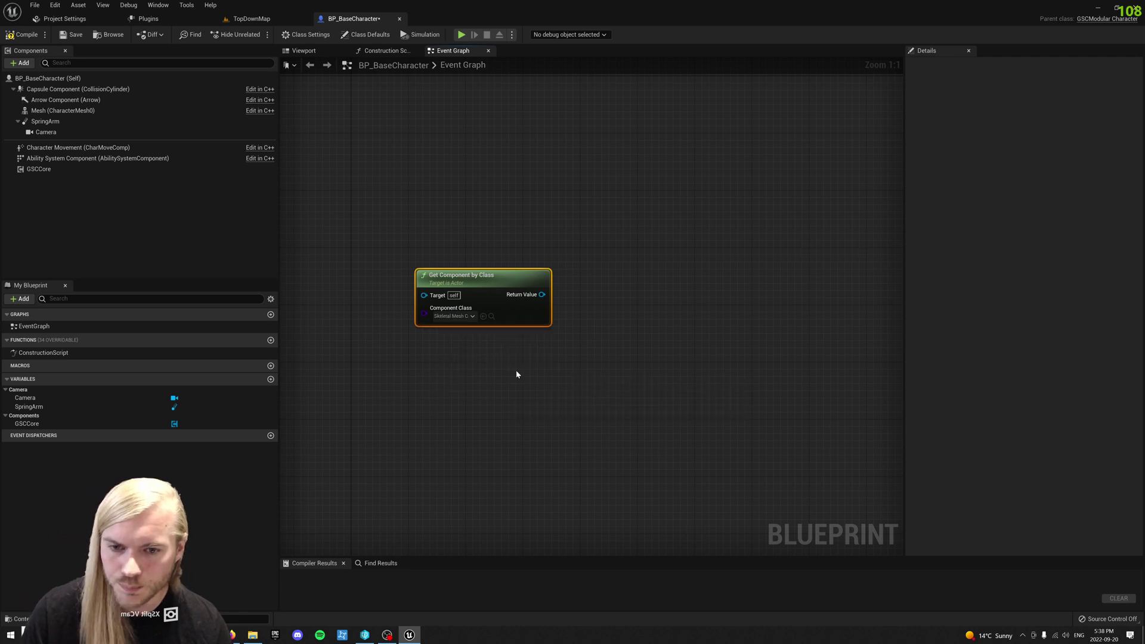
Delete the trial node, leaving the Event Graph empty, then compile, save and close BP_BaseCharacter.
{"action": "left_click_drag", "start_coordinate": [530, 299], "coordinate": [503, 152]}
{"action": "left_click", "coordinate": [429, 235]}
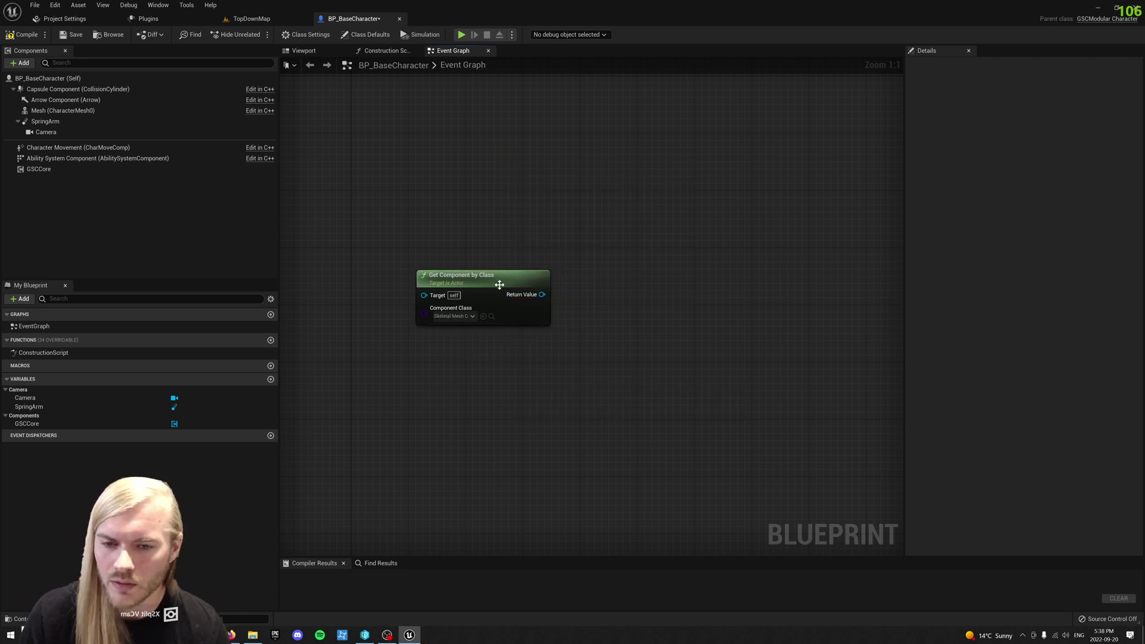
{"action": "left_click_drag", "start_coordinate": [497, 284], "coordinate": [450, 267]}
{"action": "key", "text": "Delete"}
{"action": "key", "text": "ctrl+s"}
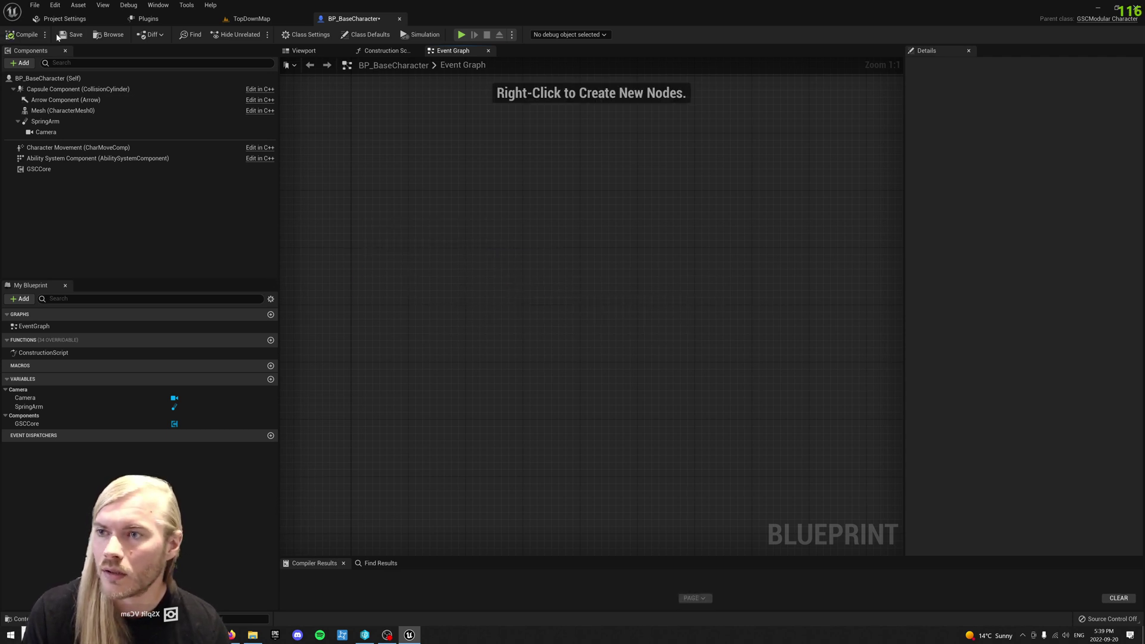
{"action": "left_click", "coordinate": [399, 18]}
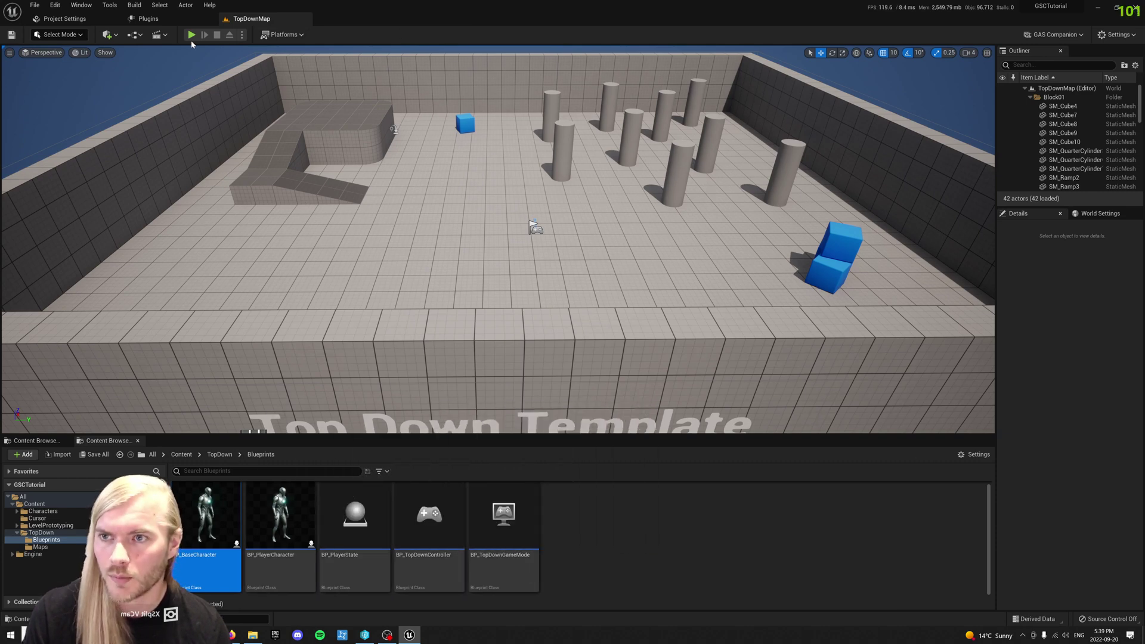
Playtest the level and move the character, checking the health, stamina and mana bars read 100/100.
{"action": "left_click", "coordinate": [191, 34]}
{"action": "left_click", "coordinate": [493, 128]}
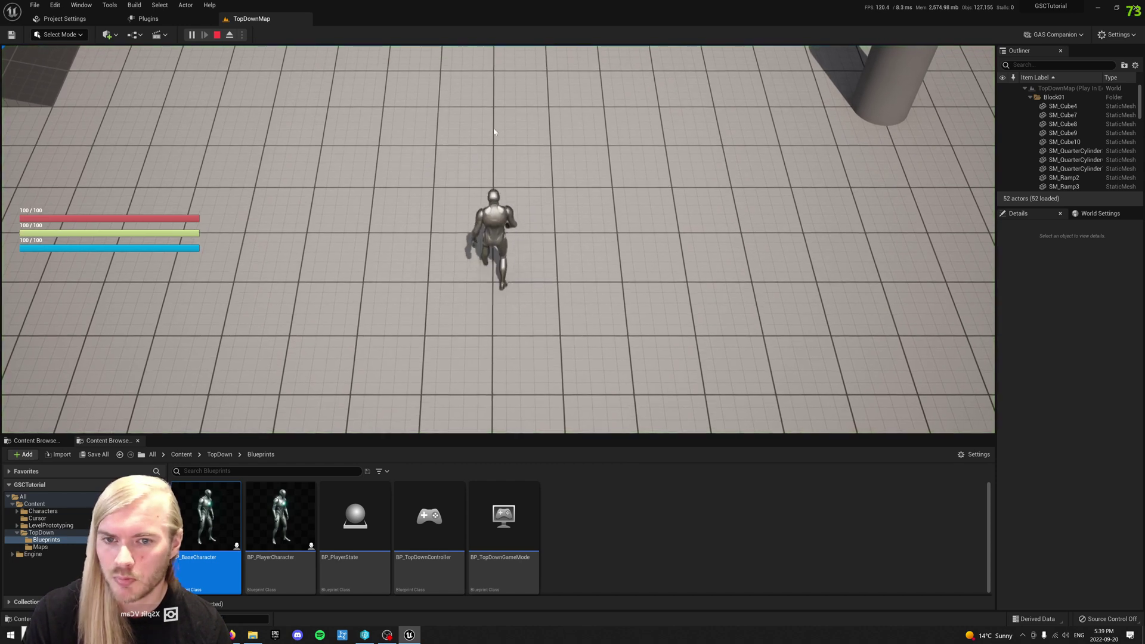
{"action": "left_click", "coordinate": [470, 378]}
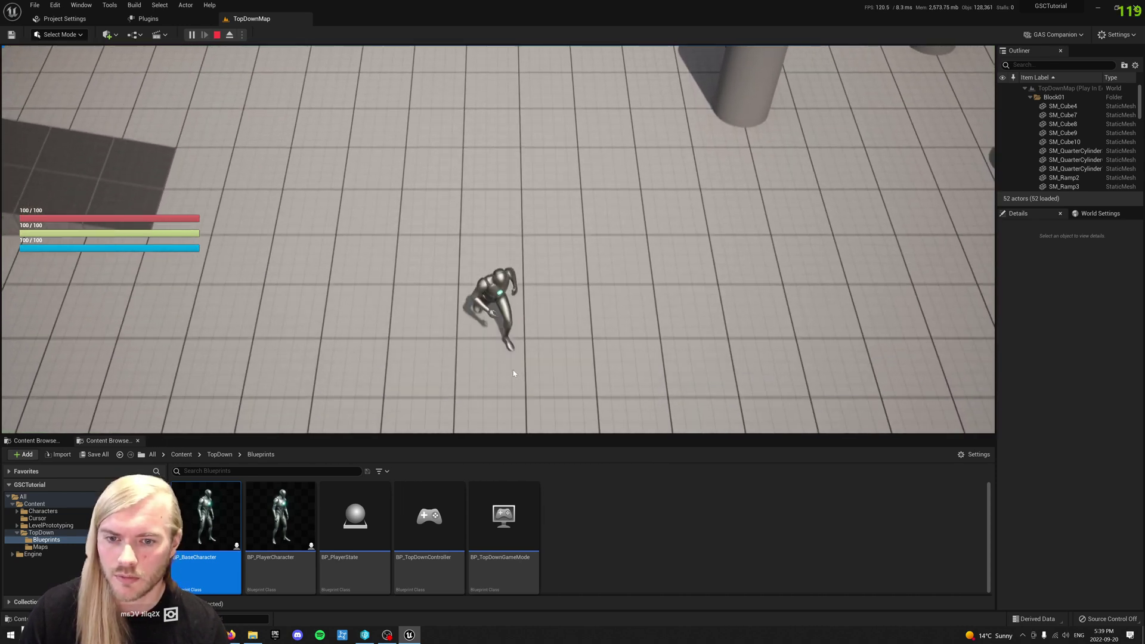
Copy the showdebug abilitysystem command from the GAS Companion documentation.
{"action": "key", "text": "alt+Tab"}
{"action": "scroll", "coordinate": [424, 213], "scroll_direction": "up", "scroll_amount": 8}
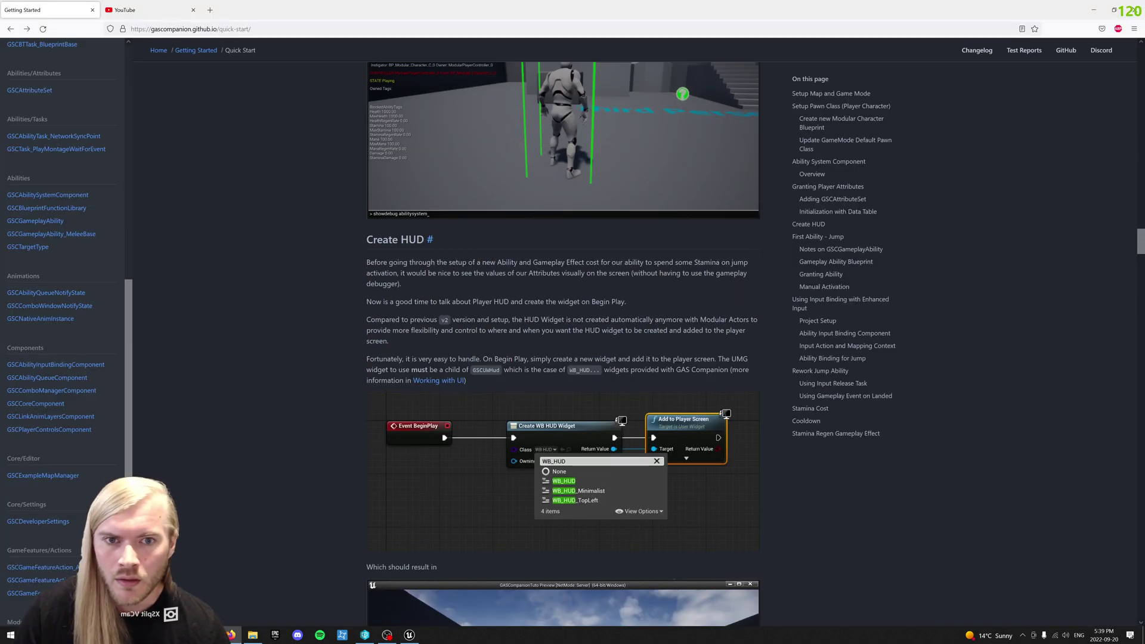
{"action": "scroll", "coordinate": [589, 305], "scroll_direction": "up", "scroll_amount": 5}
{"action": "scroll", "coordinate": [669, 448], "scroll_direction": "down", "scroll_amount": 1}
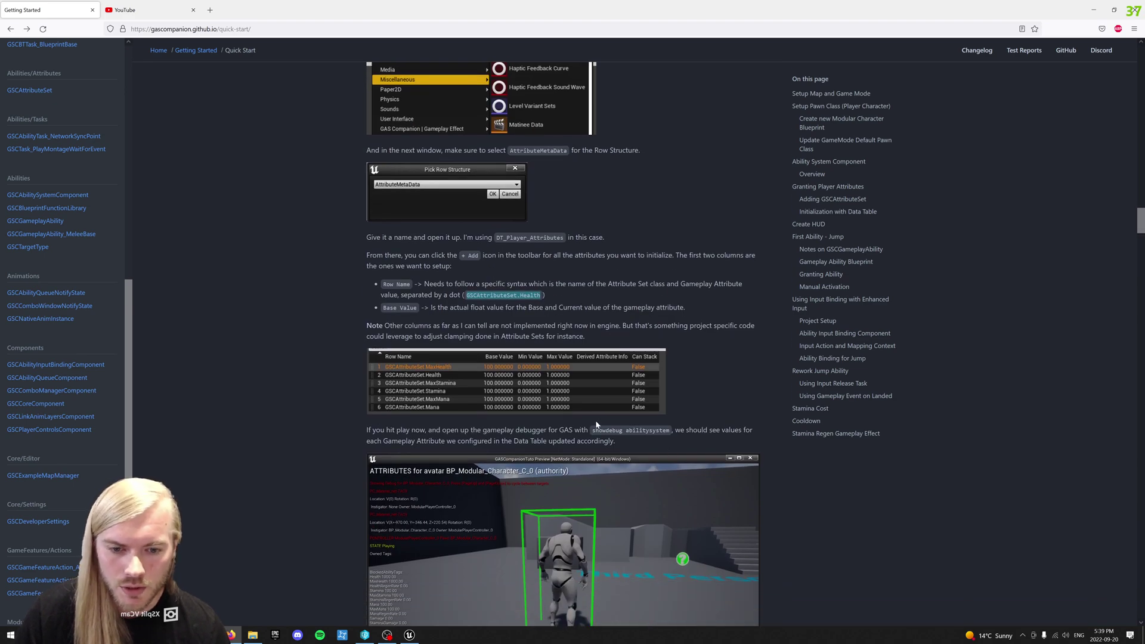
{"action": "left_click_drag", "start_coordinate": [593, 429], "coordinate": [669, 430]}
{"action": "key", "text": "ctrl+c"}
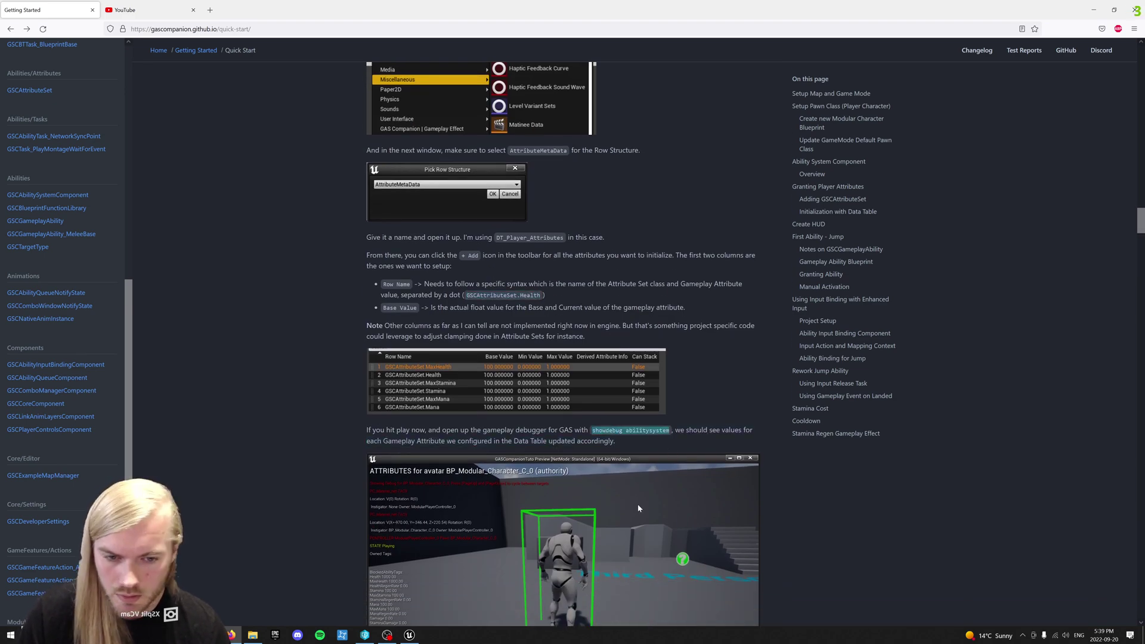
Run showdebug abilitysystem in the in-game console, move the character again, then stop the playtest.
{"action": "key", "text": "alt+Tab"}
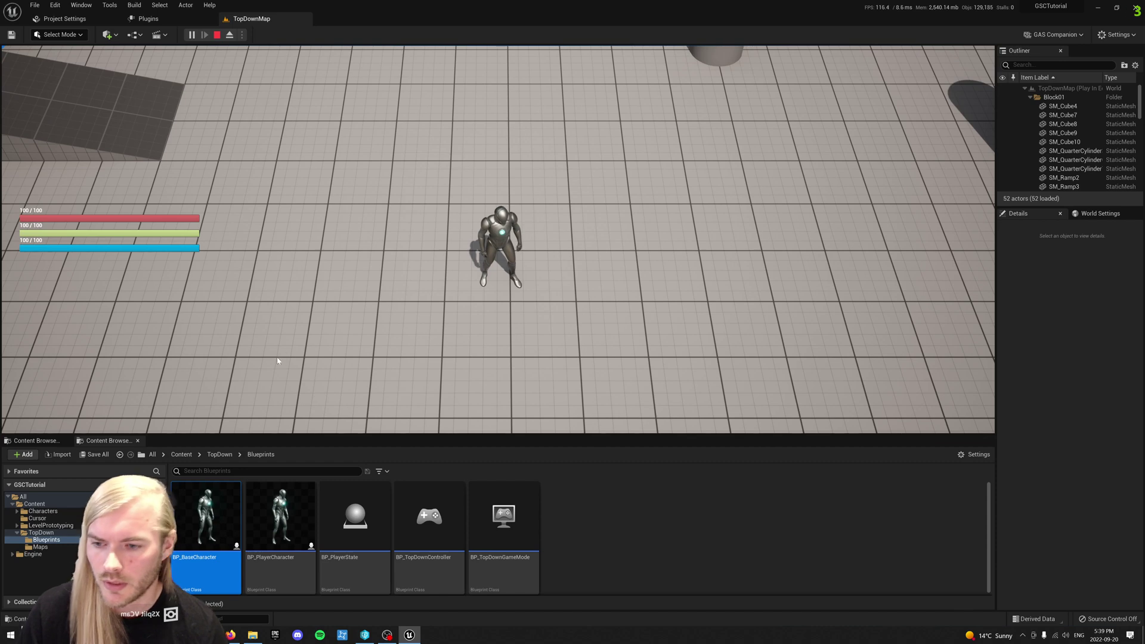
{"action": "key", "text": "grave"}
{"action": "key", "text": "ctrl+v"}
{"action": "key", "text": "Return"}
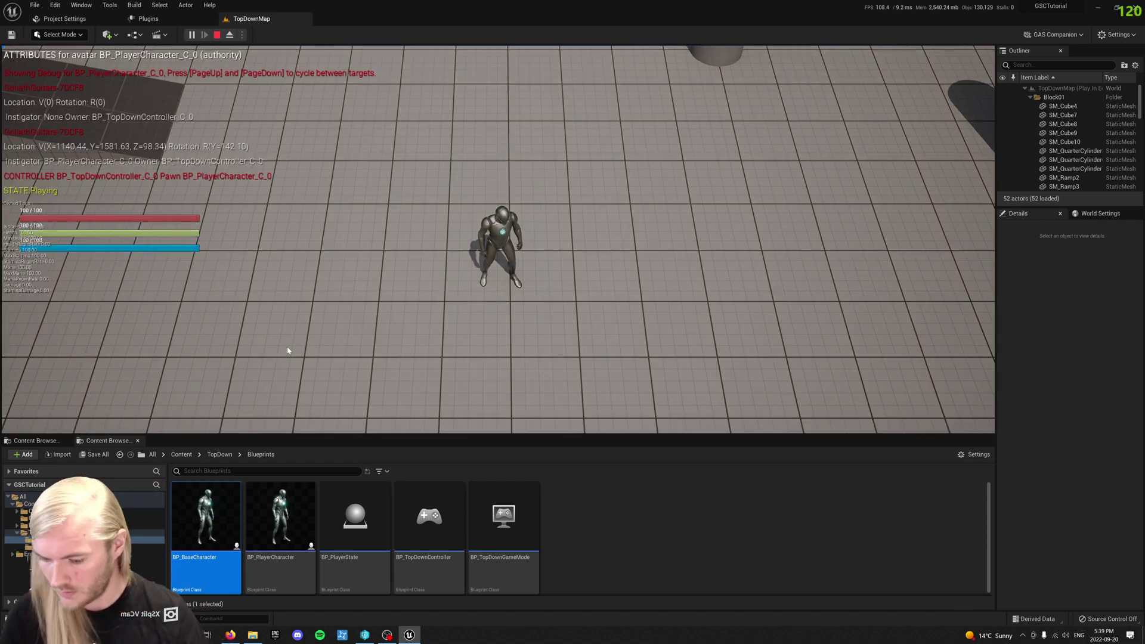
{"action": "left_click", "coordinate": [185, 278]}
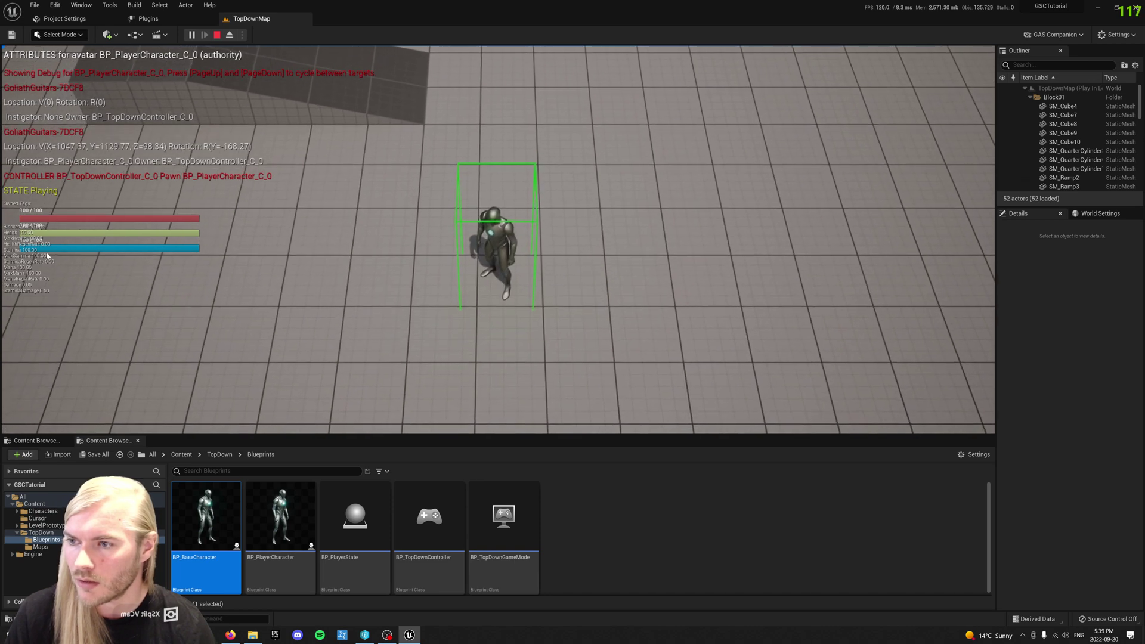
{"action": "key", "text": "Escape"}
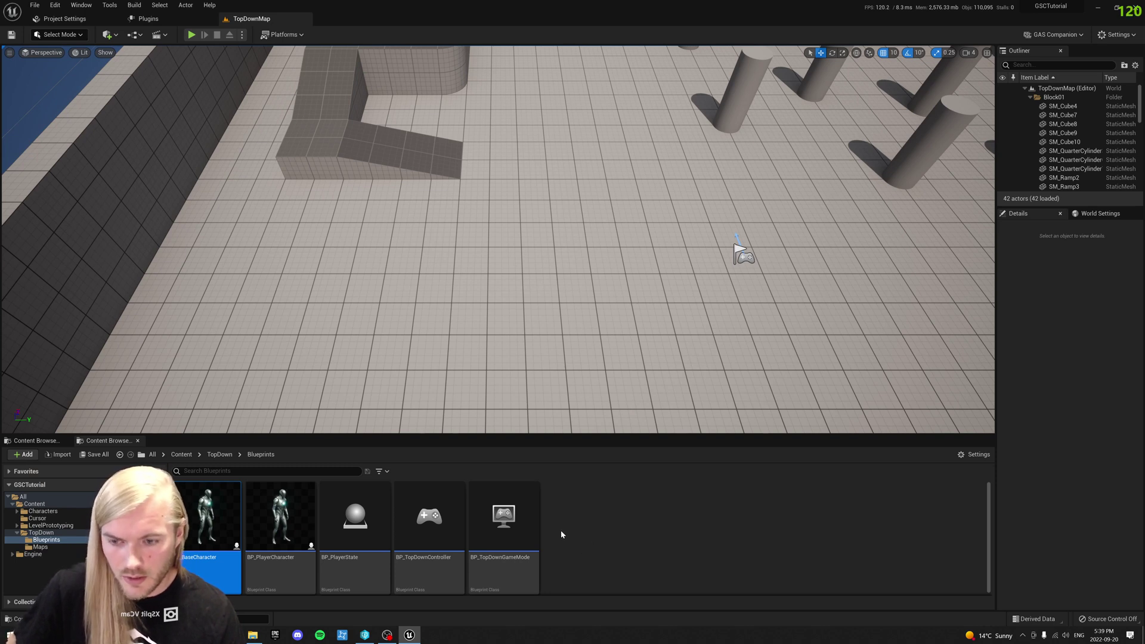
{"action": "left_click", "coordinate": [628, 556]}
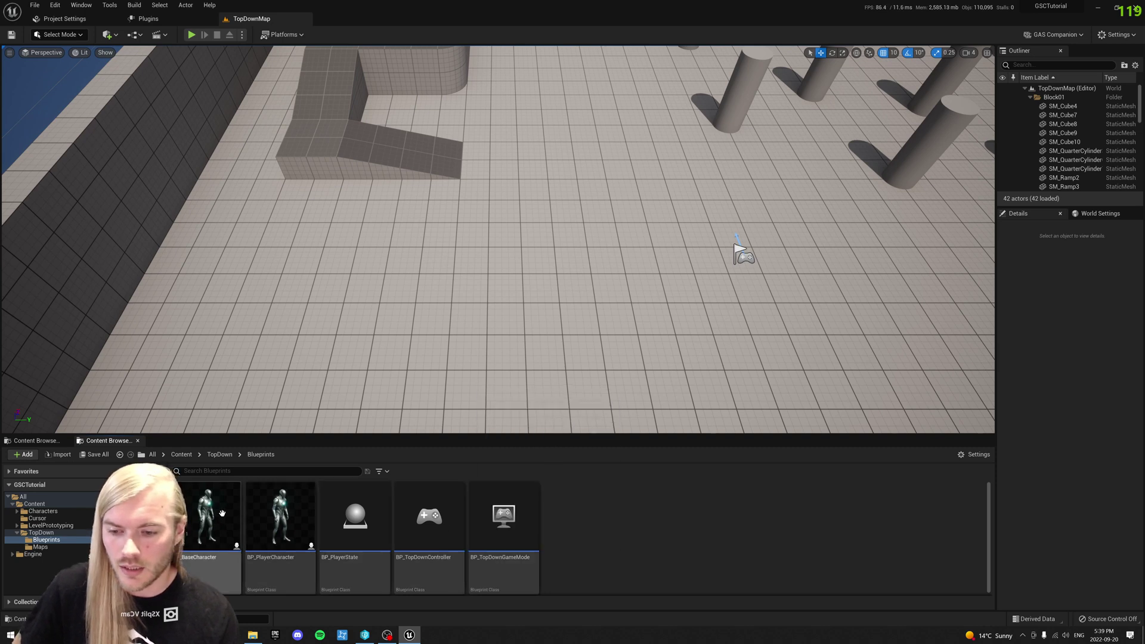
{"action": "mouse_move", "coordinate": [206, 515]}
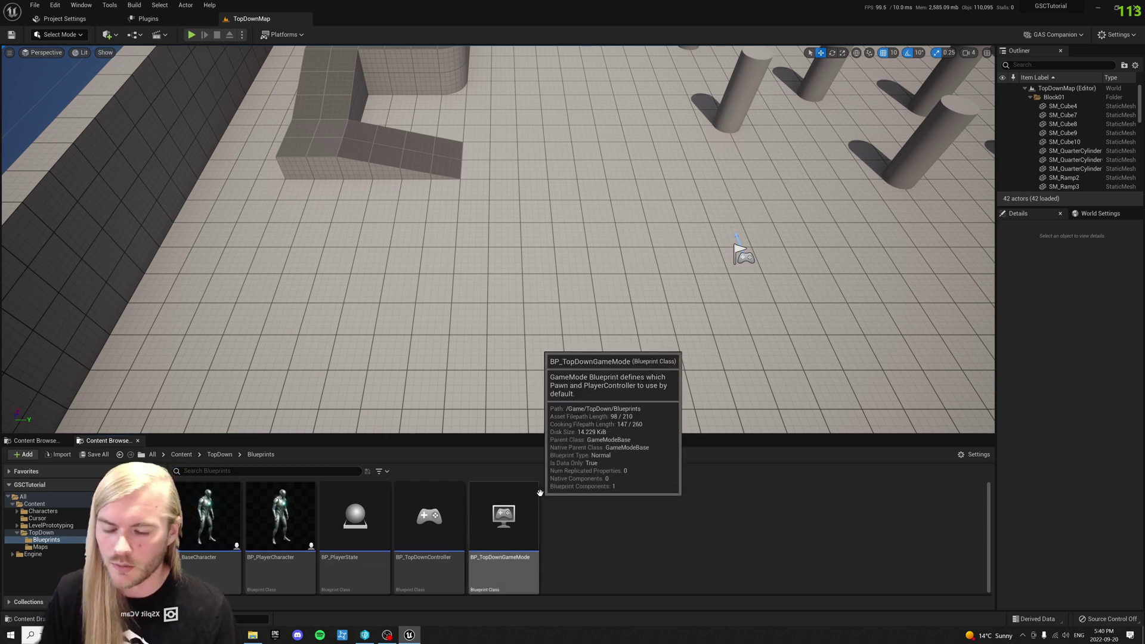
{"action": "left_click", "coordinate": [387, 635]}
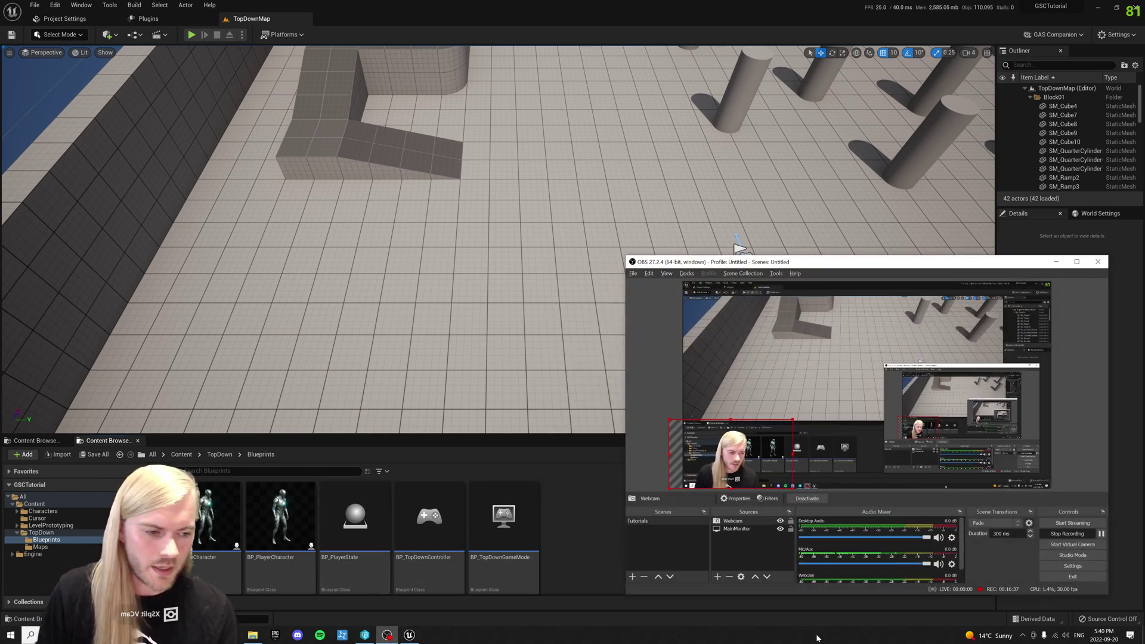